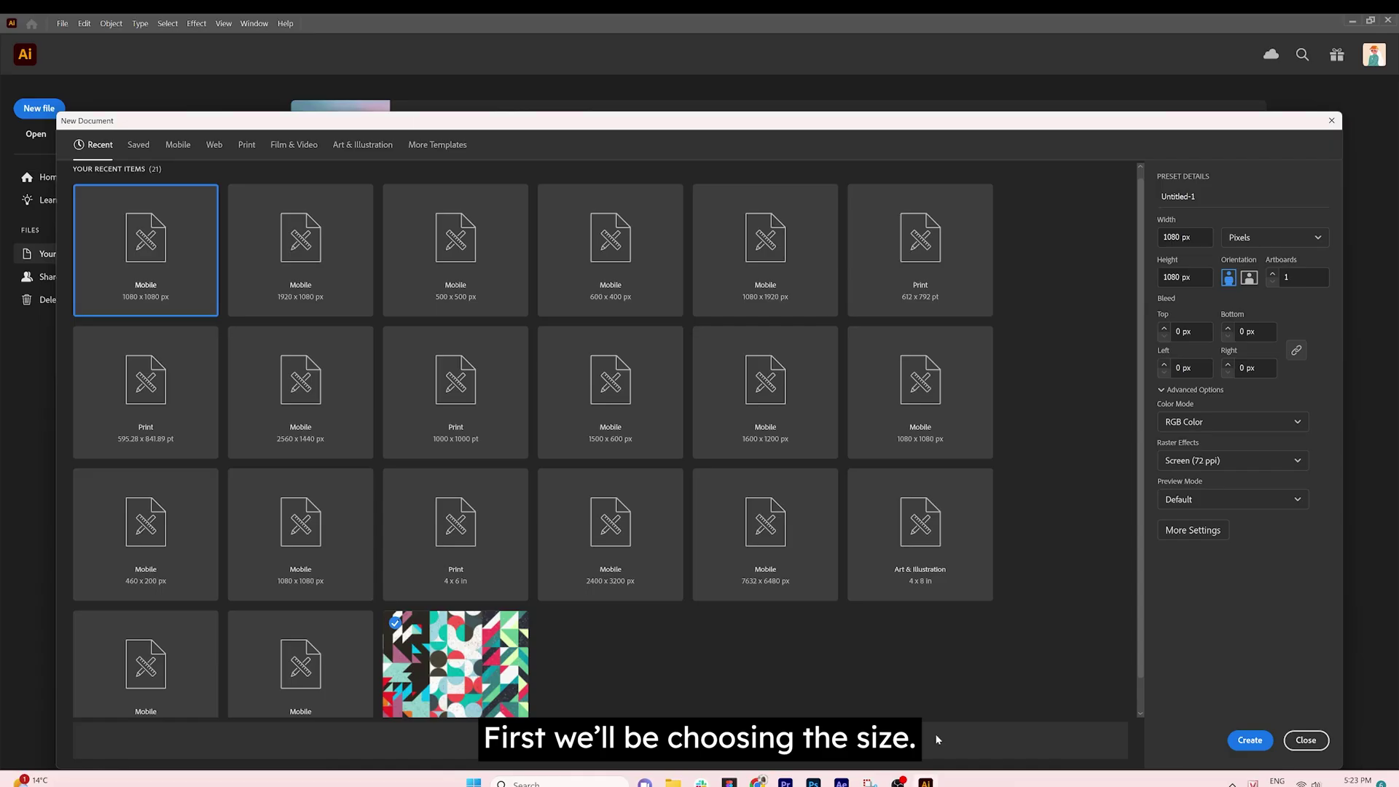
- Create a new 1080 x 1080 px RGB document named Adorable Citrus
left_click(1209, 199)
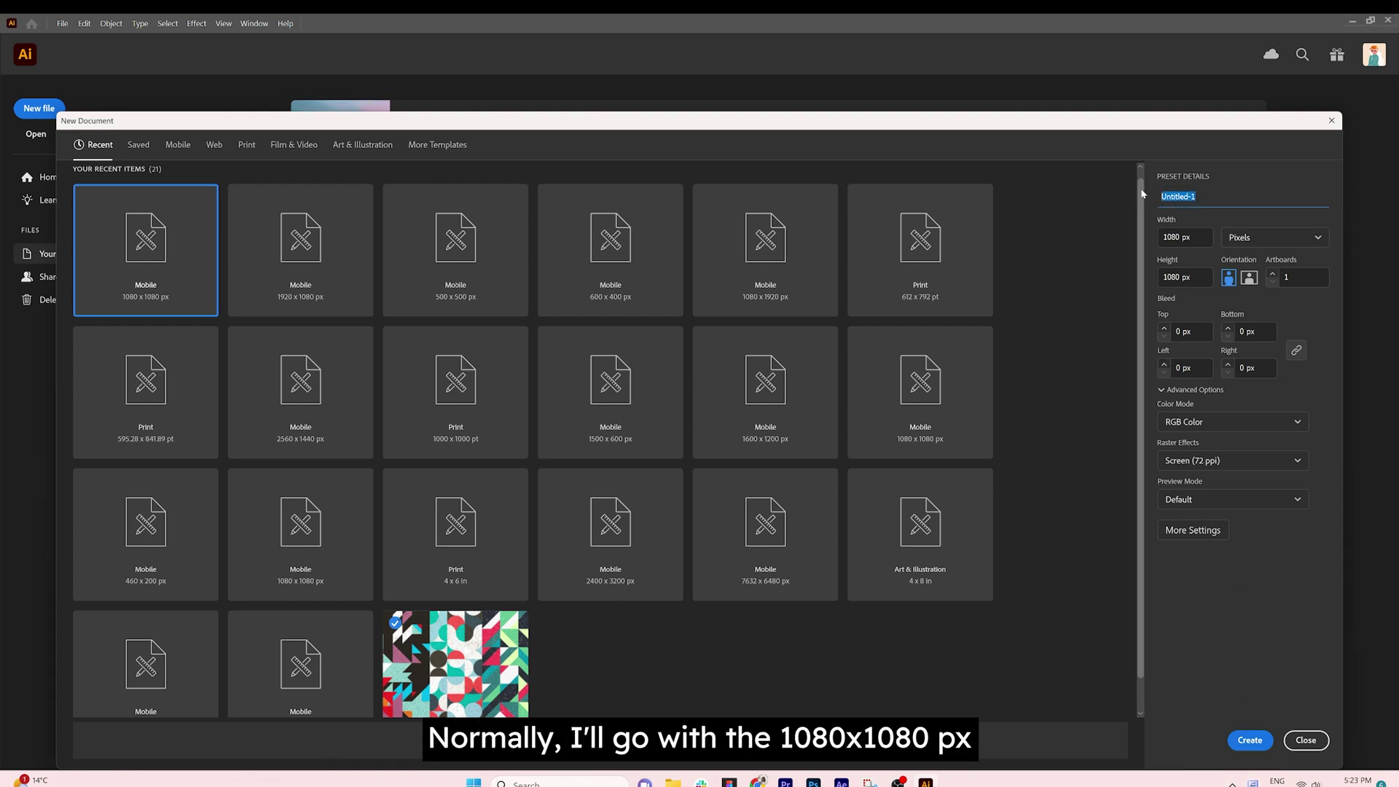
type("Adorable Citrus")
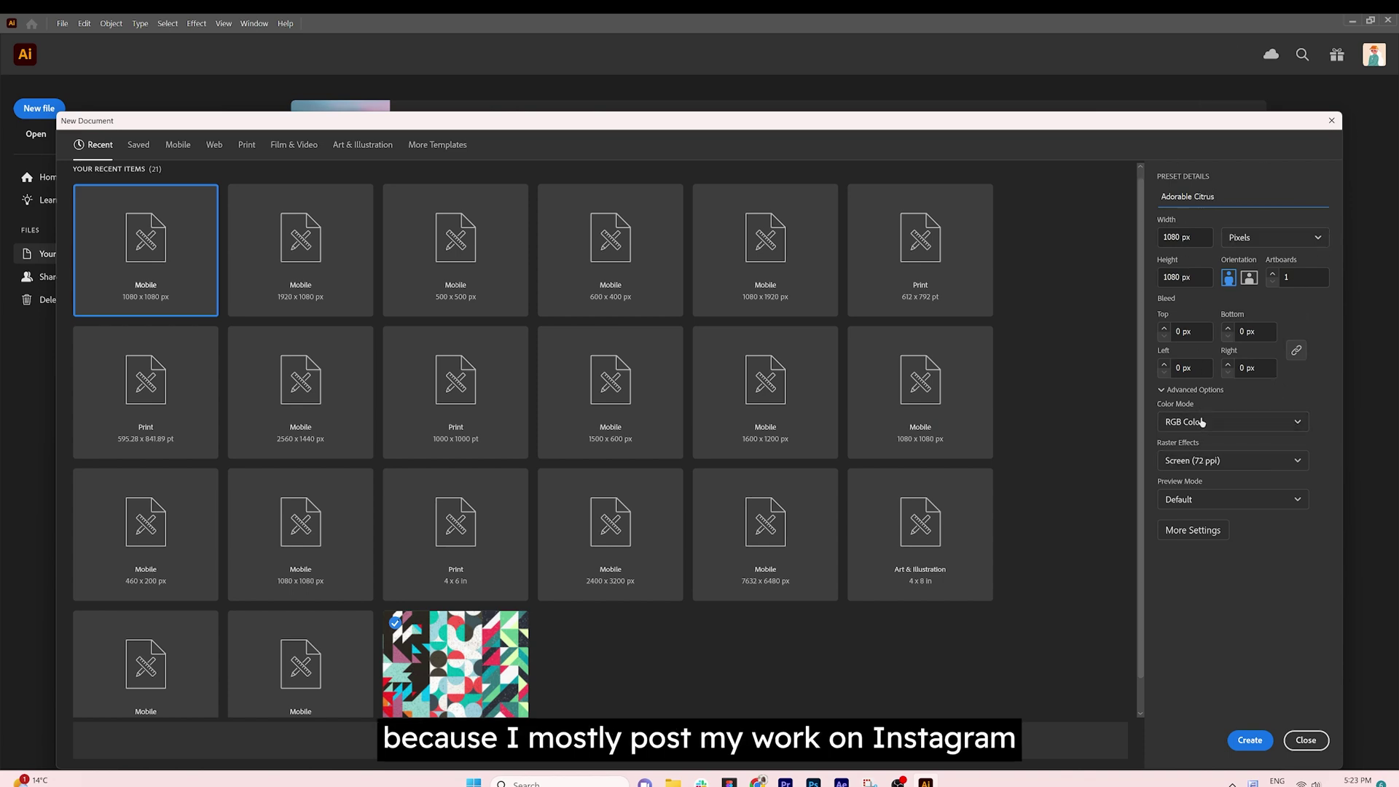
left_click(1249, 740)
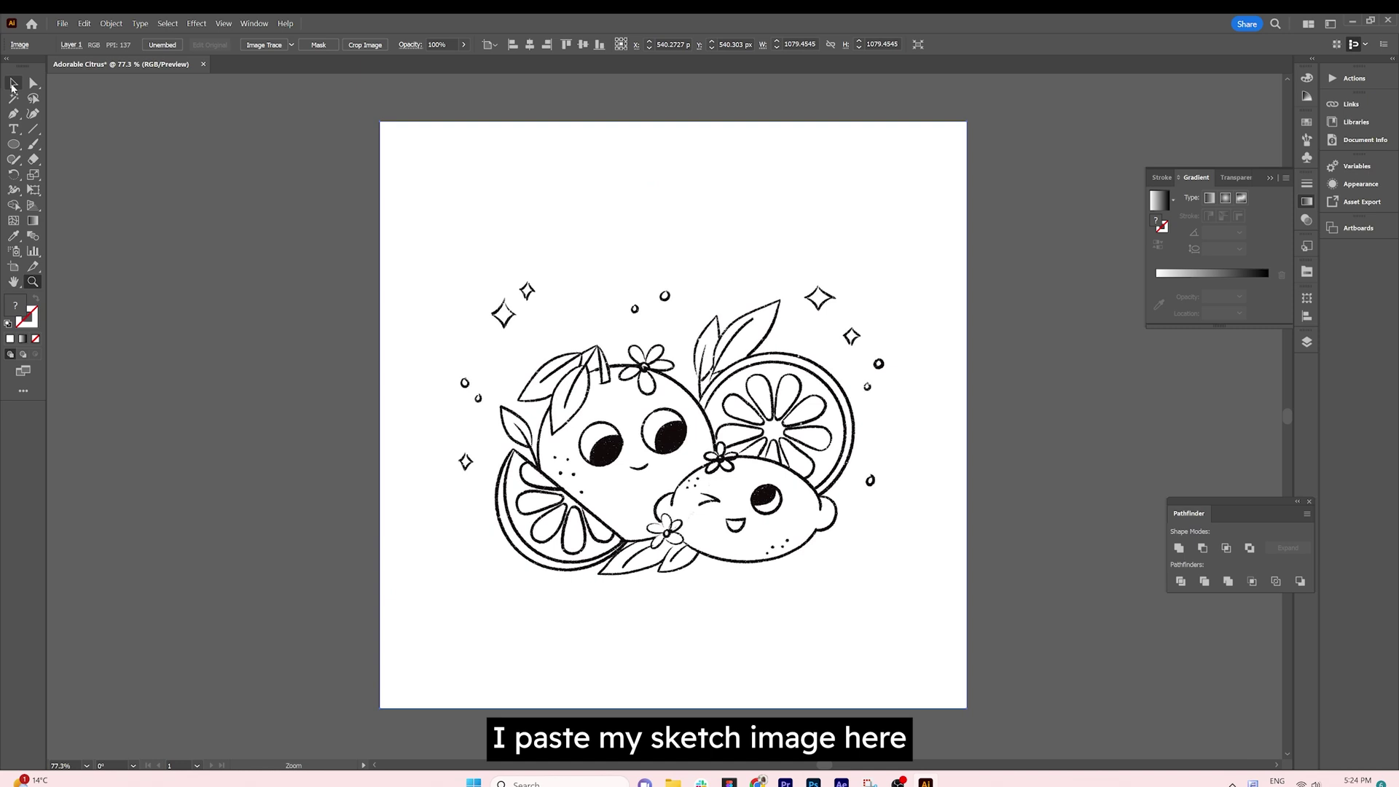
- Select the pasted citrus sketch and rename its layer Draft
left_click(12, 86)
left_click(124, 168)
left_click(468, 197)
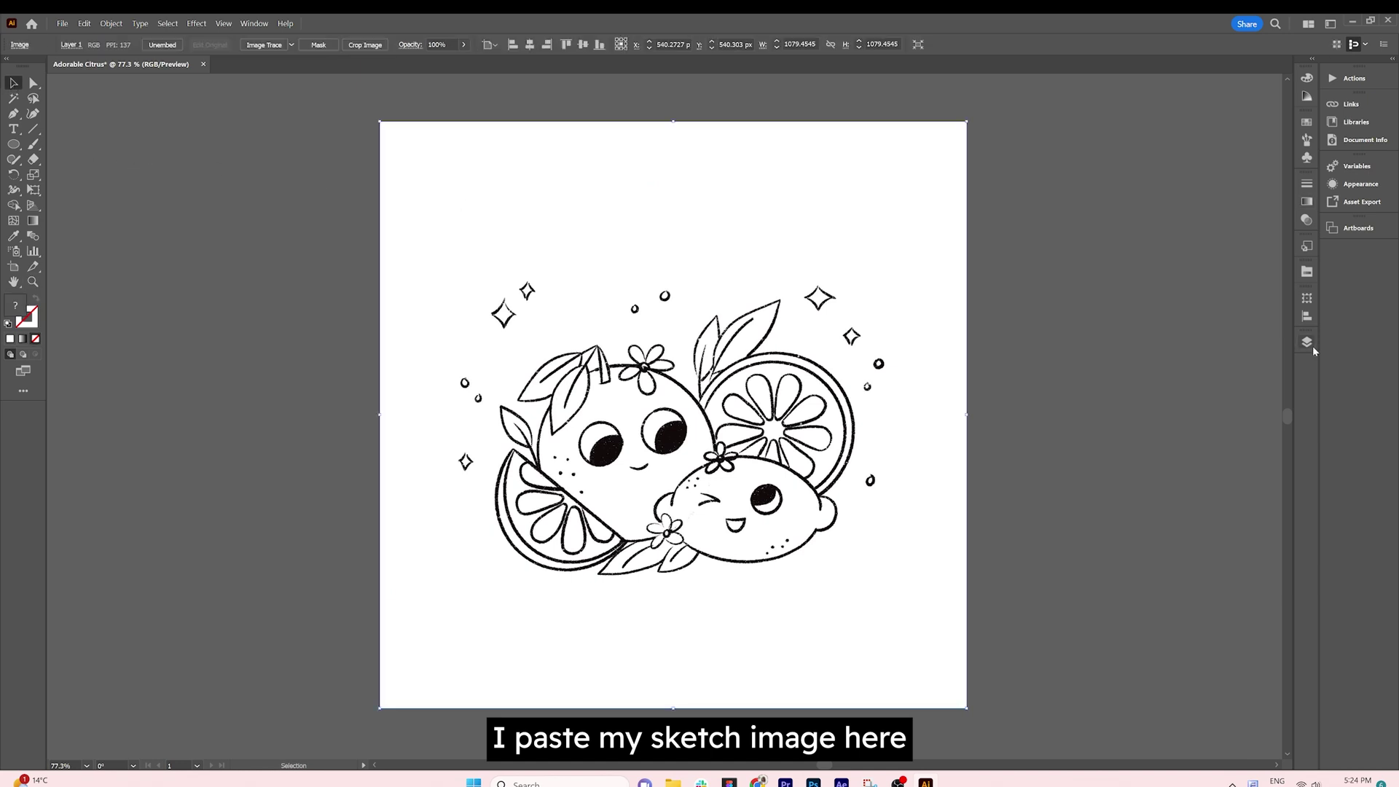
left_click(1310, 344)
double_click(1211, 356)
type("Draft")
key("Return")
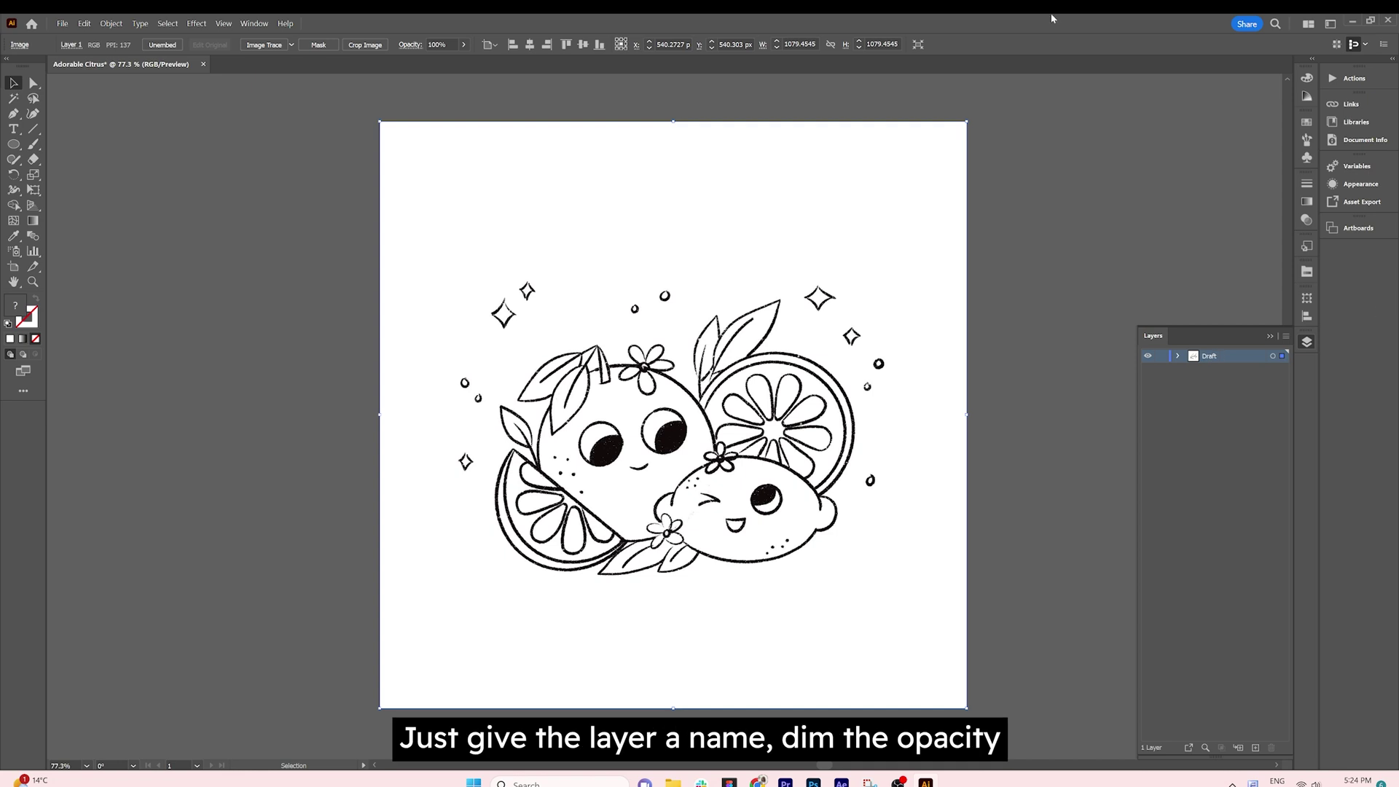
- Dim the sketch image to 30% opacity and lock the Draft layer
left_click_drag(458, 44, 357, 42)
type("30")
key("Return")
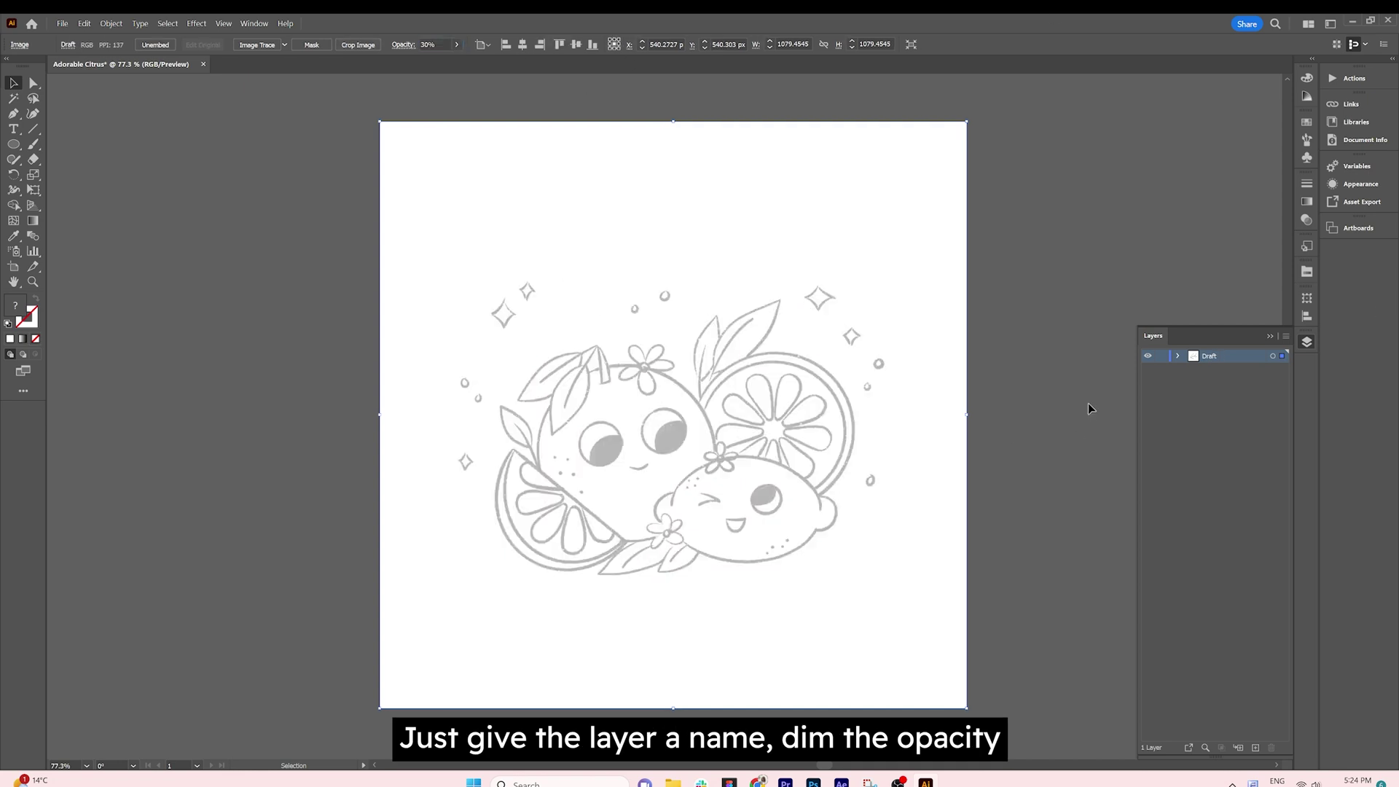
left_click(1164, 356)
left_click(1162, 356)
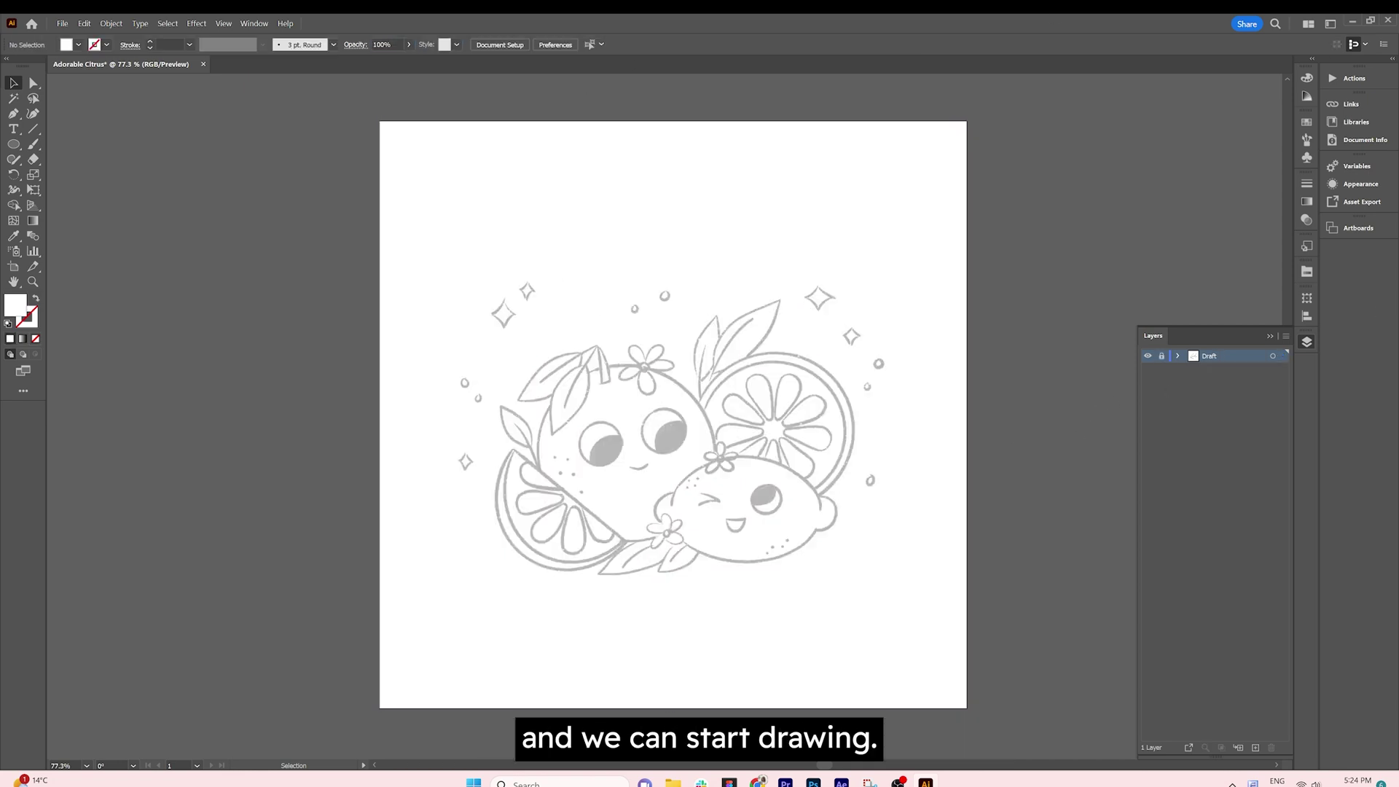
- Add a new layer for the line drawing and rename it
key("z")
left_click_drag(647, 424, 726, 519)
left_click(1254, 747)
double_click(1215, 356)
type("D")
key("Return")
left_click(1306, 341)
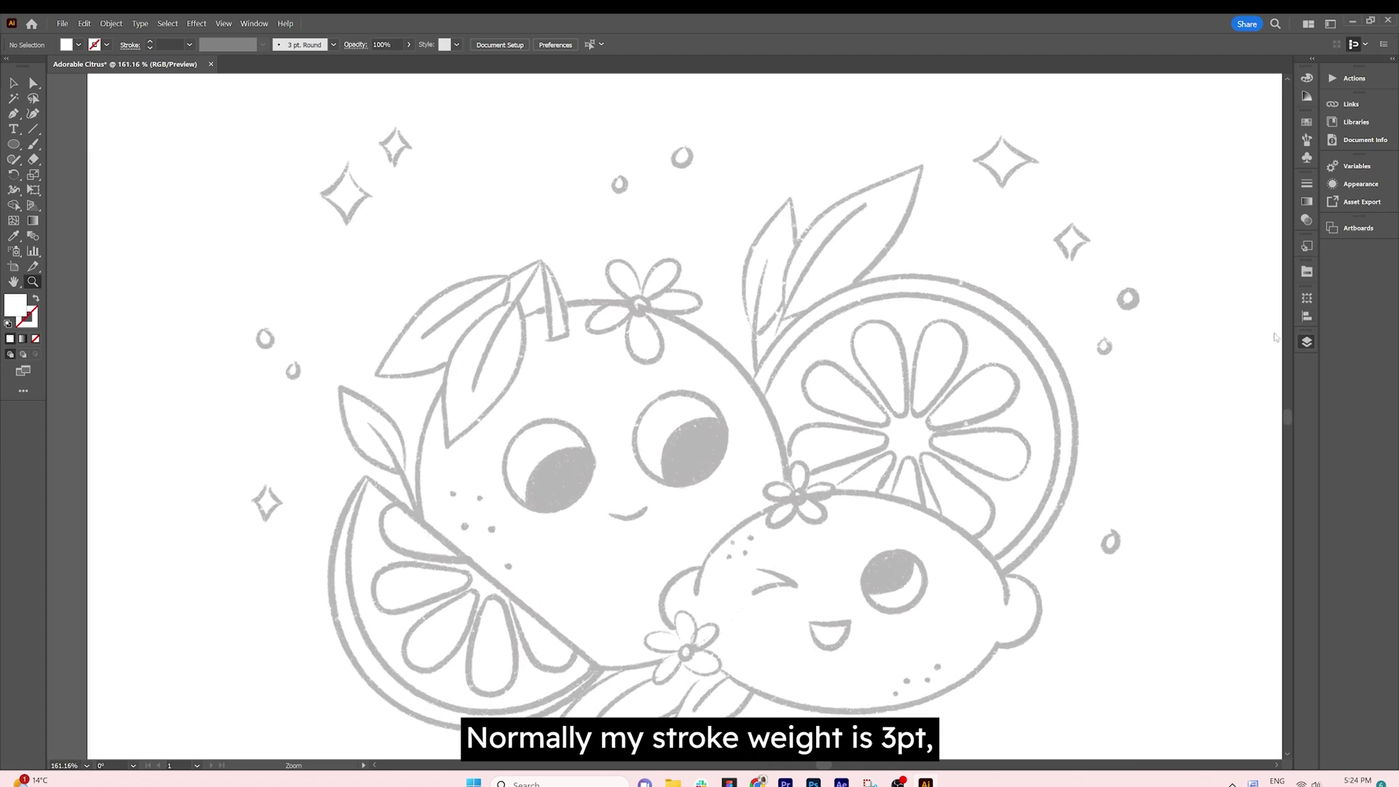
- Set the drawing style to a black 3 pt stroke with no fill
key("d")
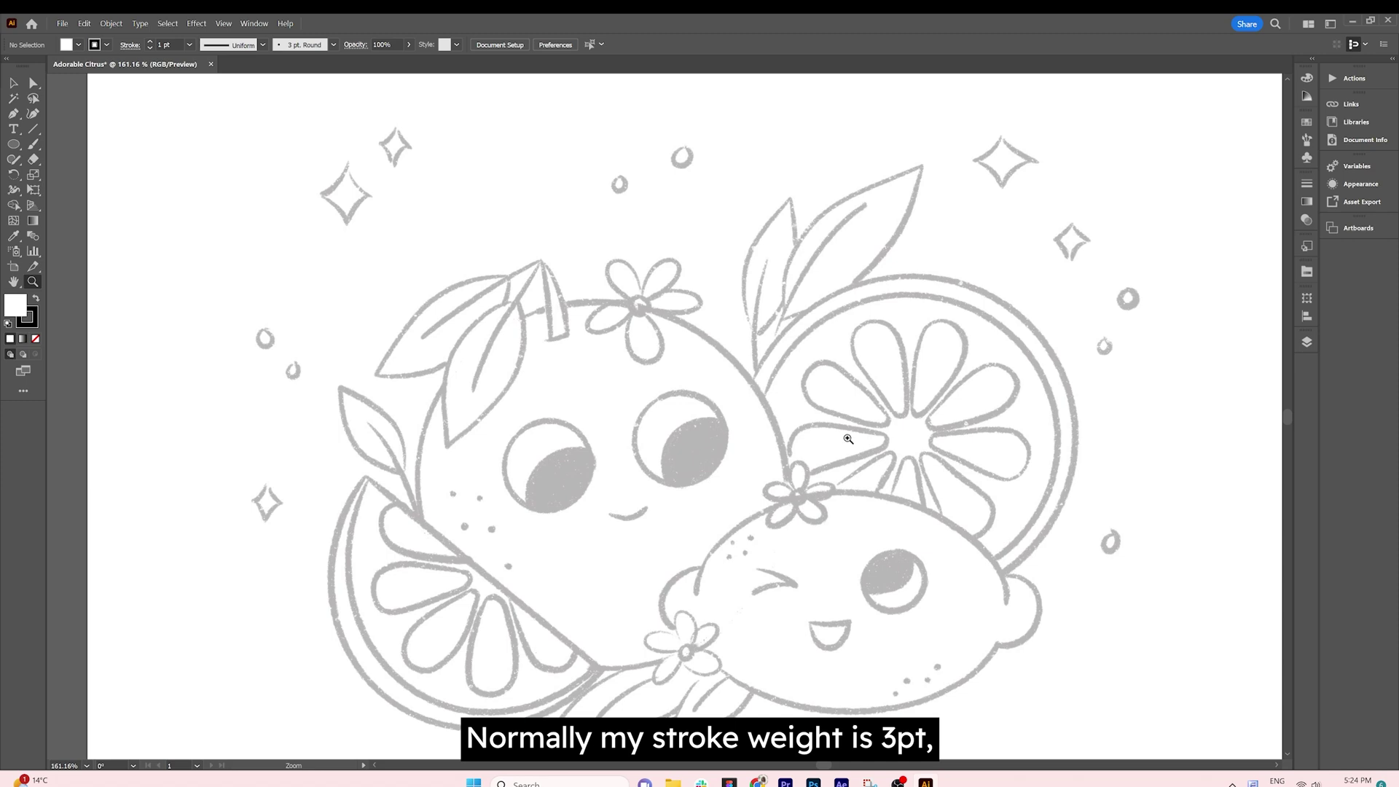
scroll(845, 433, "down", 1)
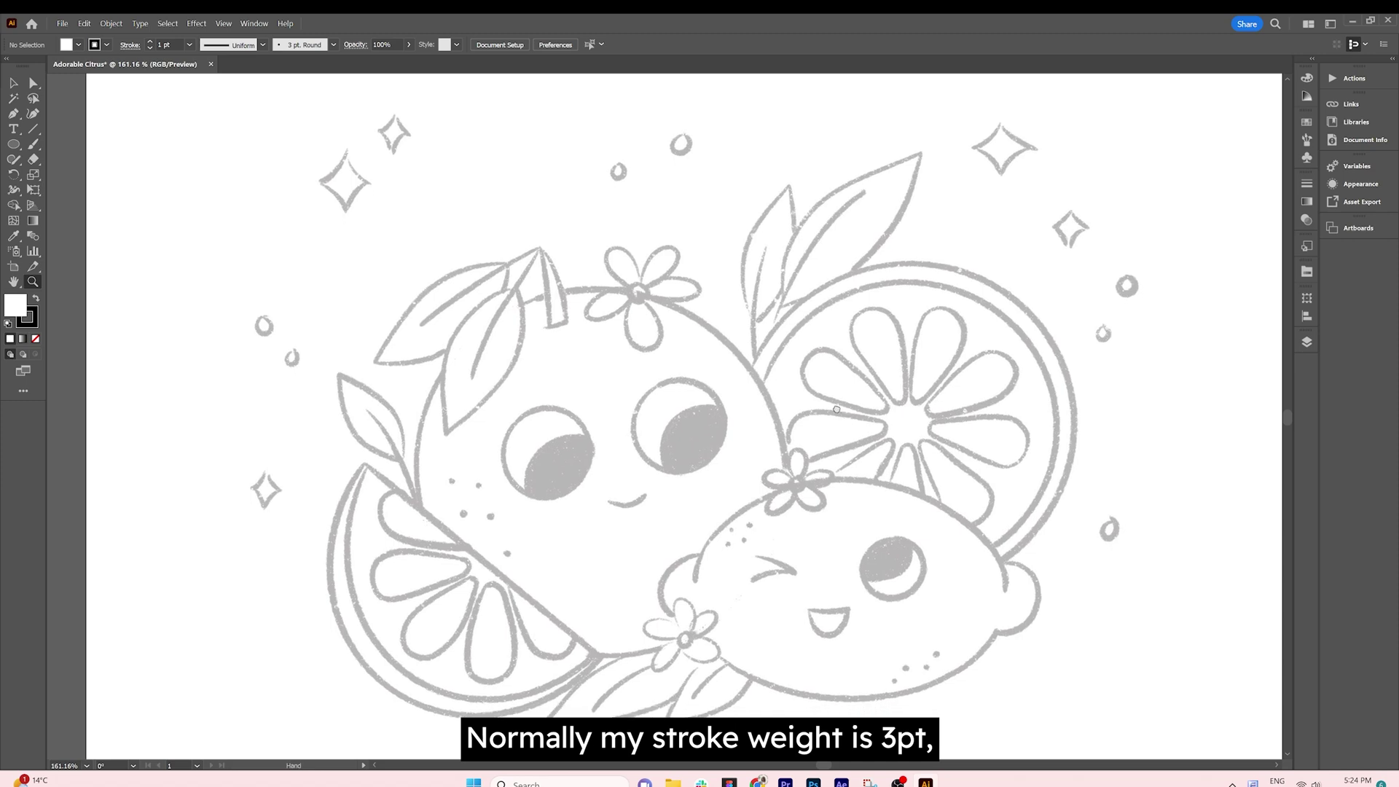
left_click(137, 46)
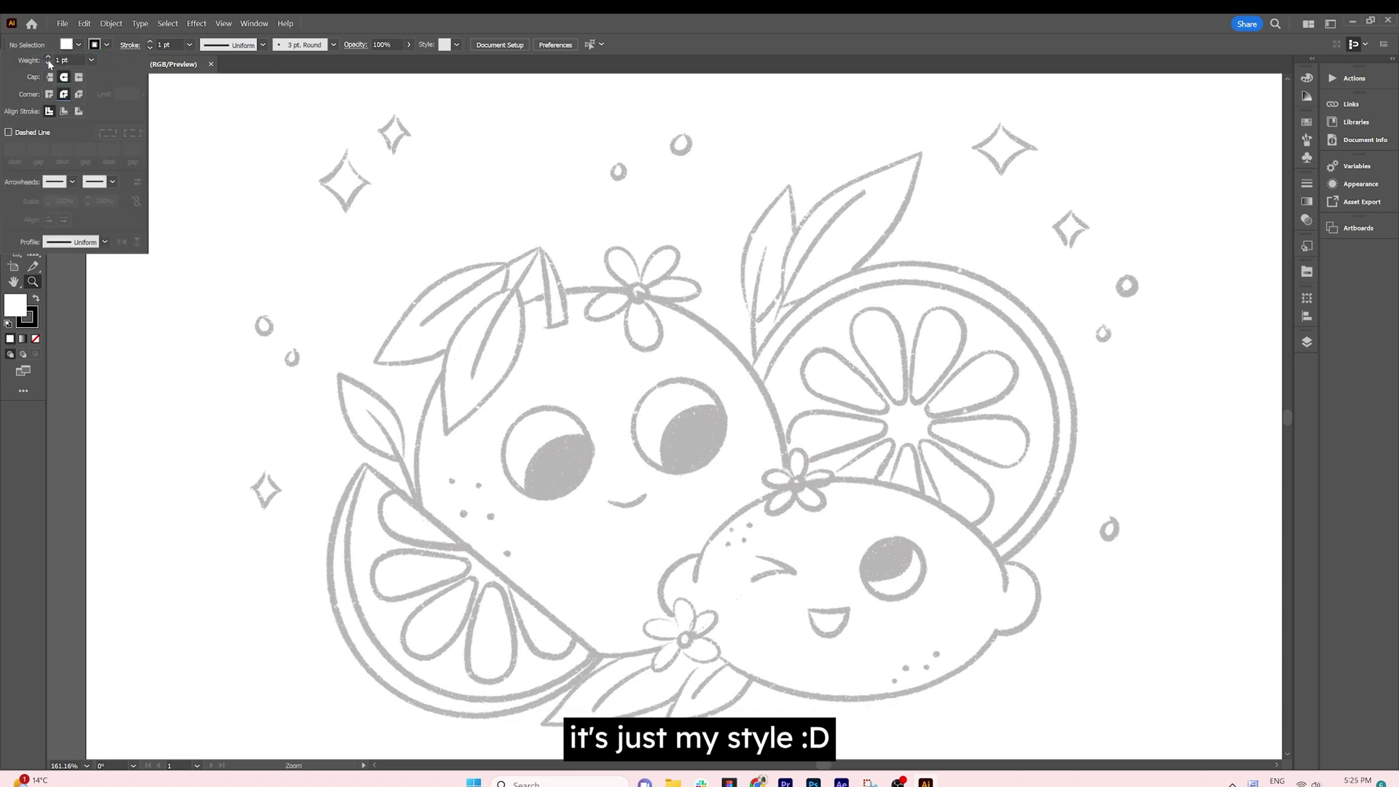
left_click(35, 339)
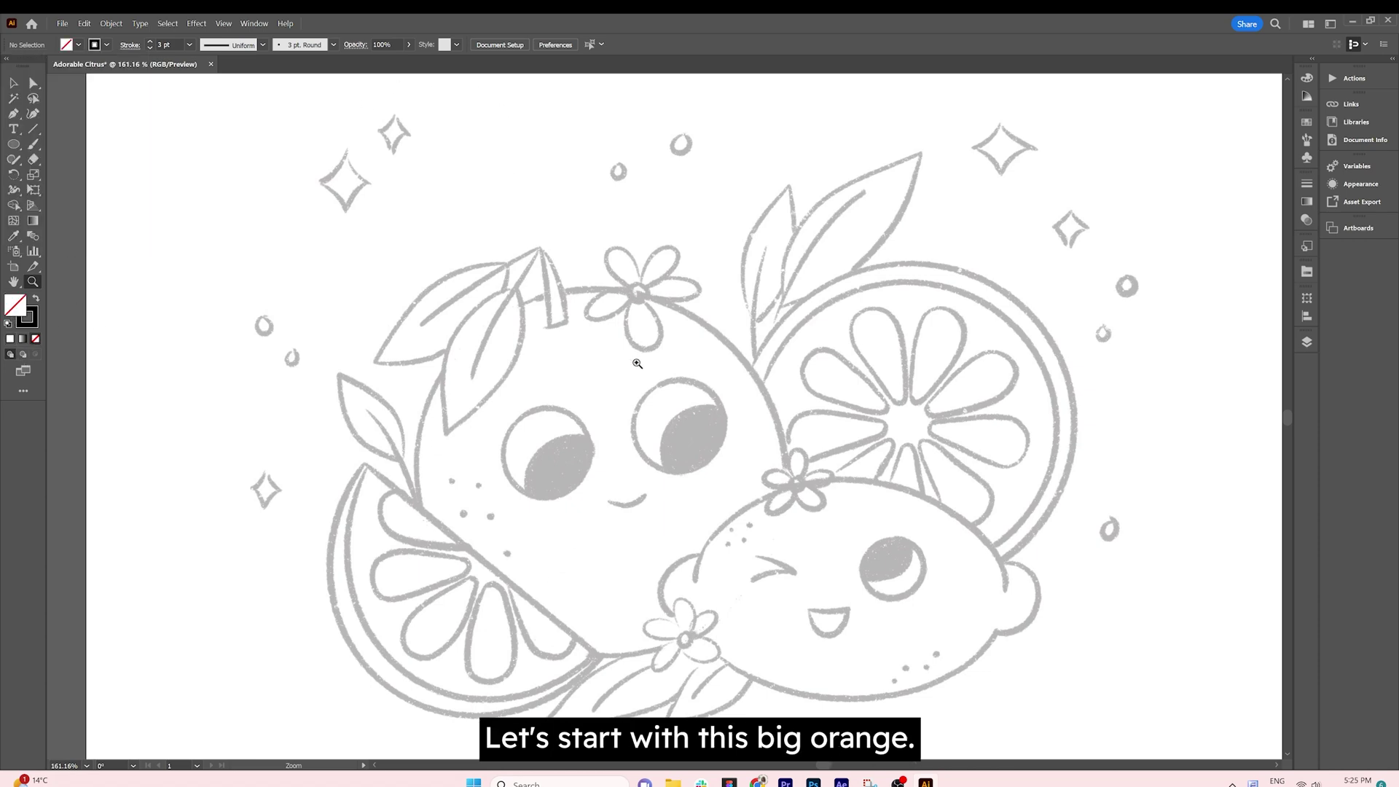
- Draw a circle about 325 px wide over the big orange and two overlapping circles for its left eye and pupil
left_click(13, 143)
left_click_drag(522, 383, 689, 643)
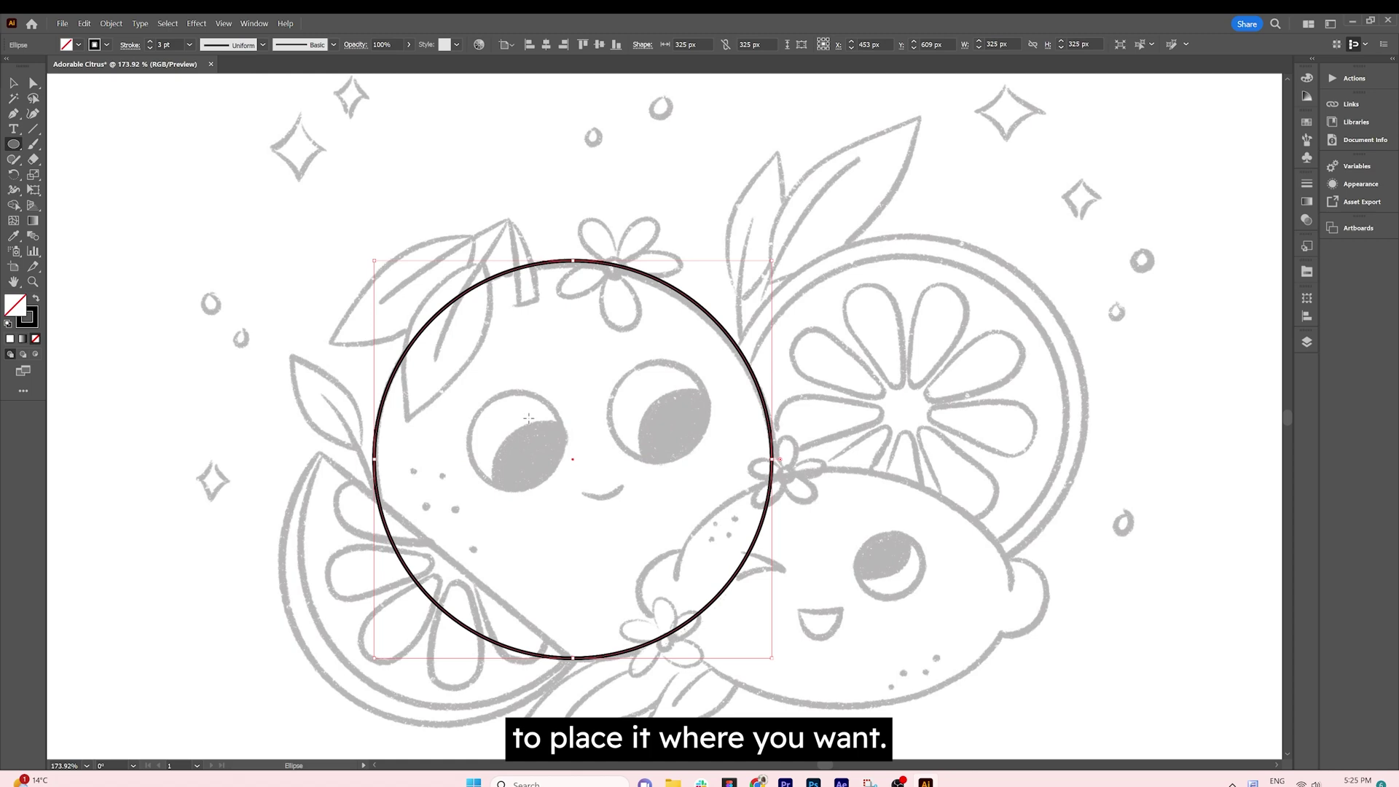
left_click_drag(496, 415, 529, 490)
key("v")
left_click_drag(561, 422, 574, 443)
- Remove the part of the pupil circle outside the left eye with the Shape Builder tool
left_click(14, 205)
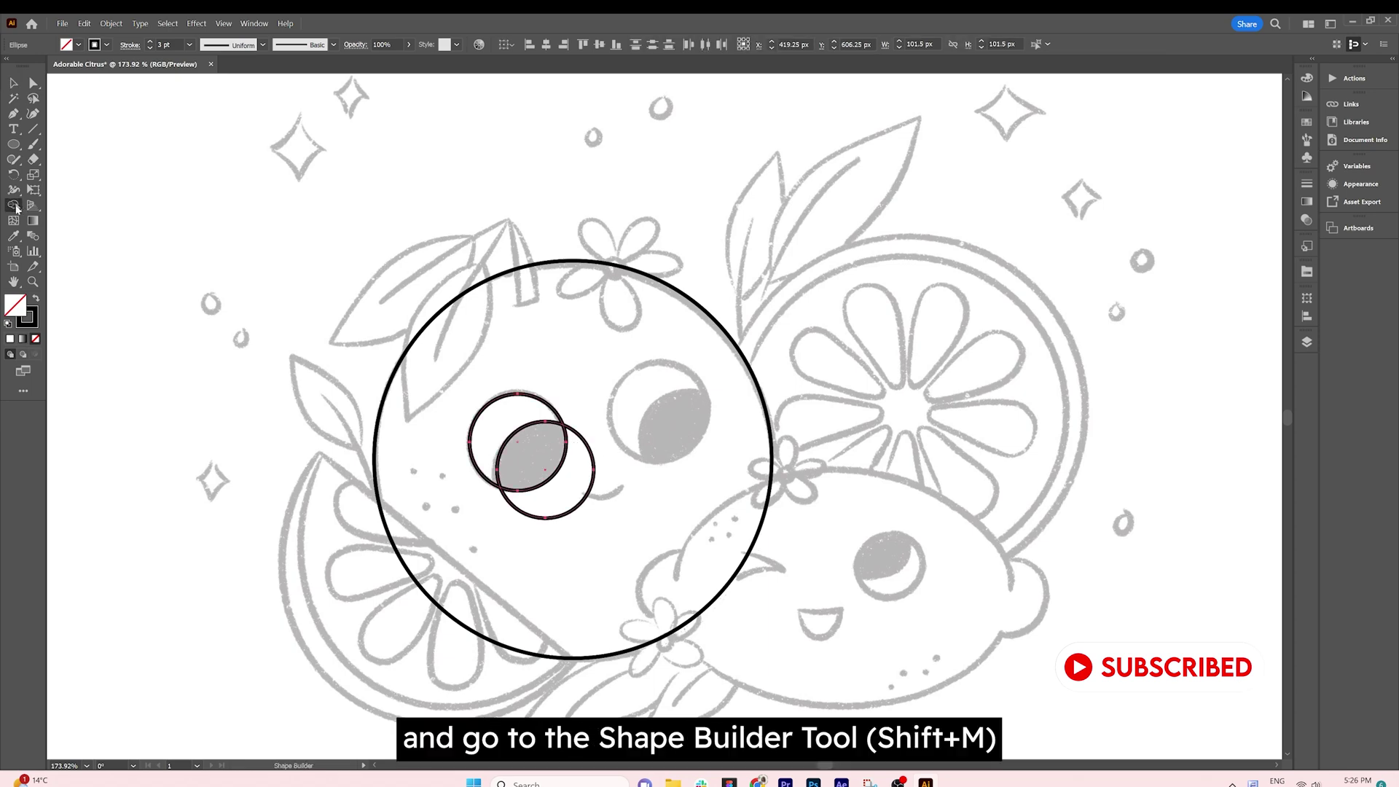
left_click(16, 208)
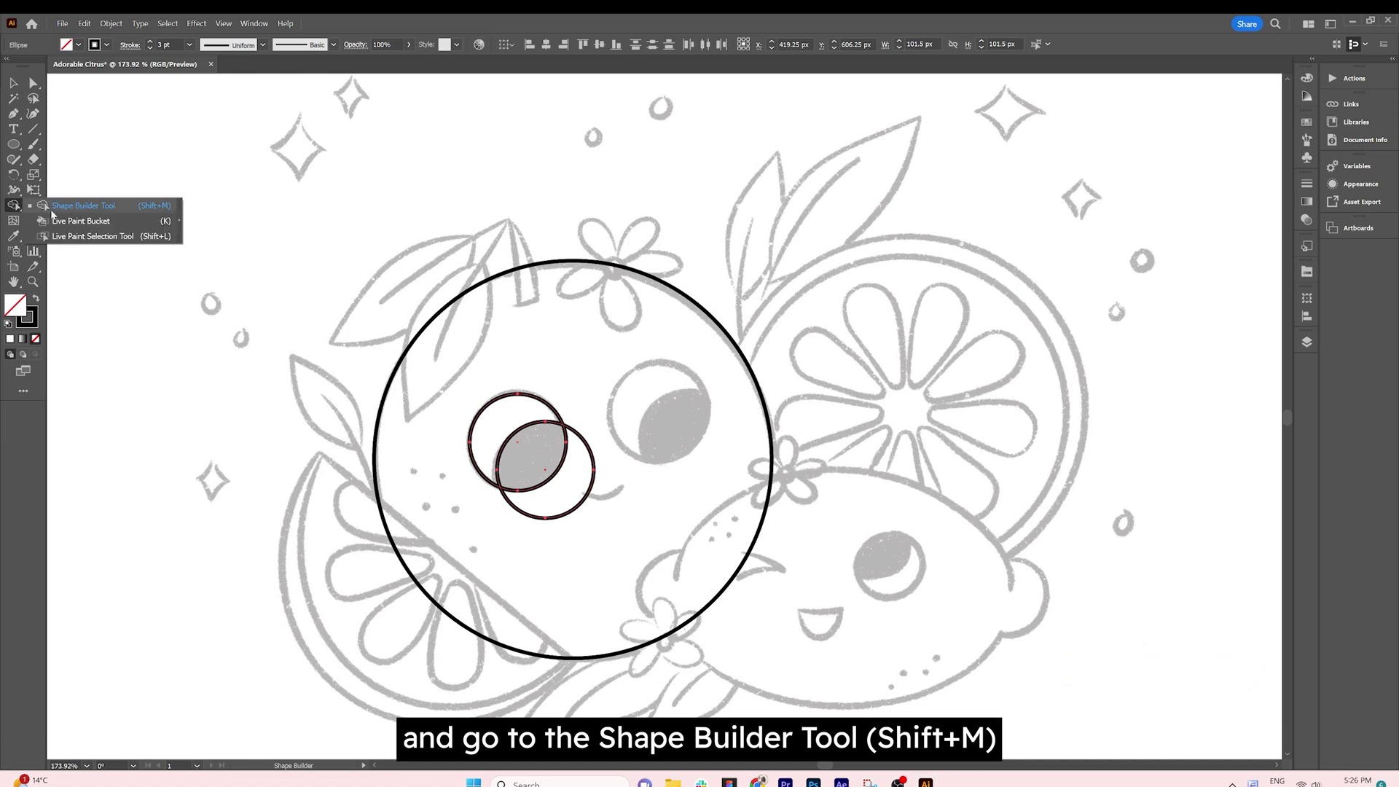
left_click(574, 463, "alt")
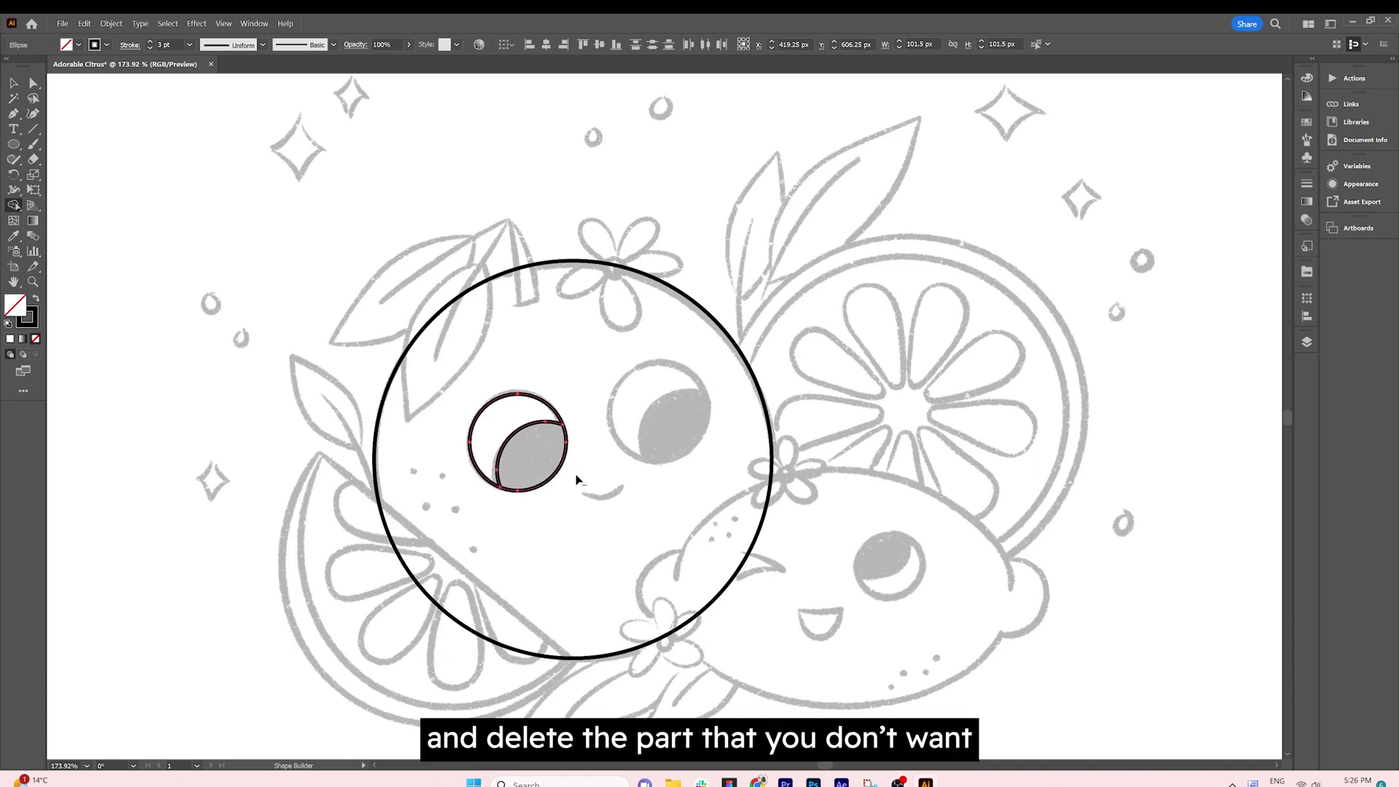
left_click(13, 82)
left_click(639, 539)
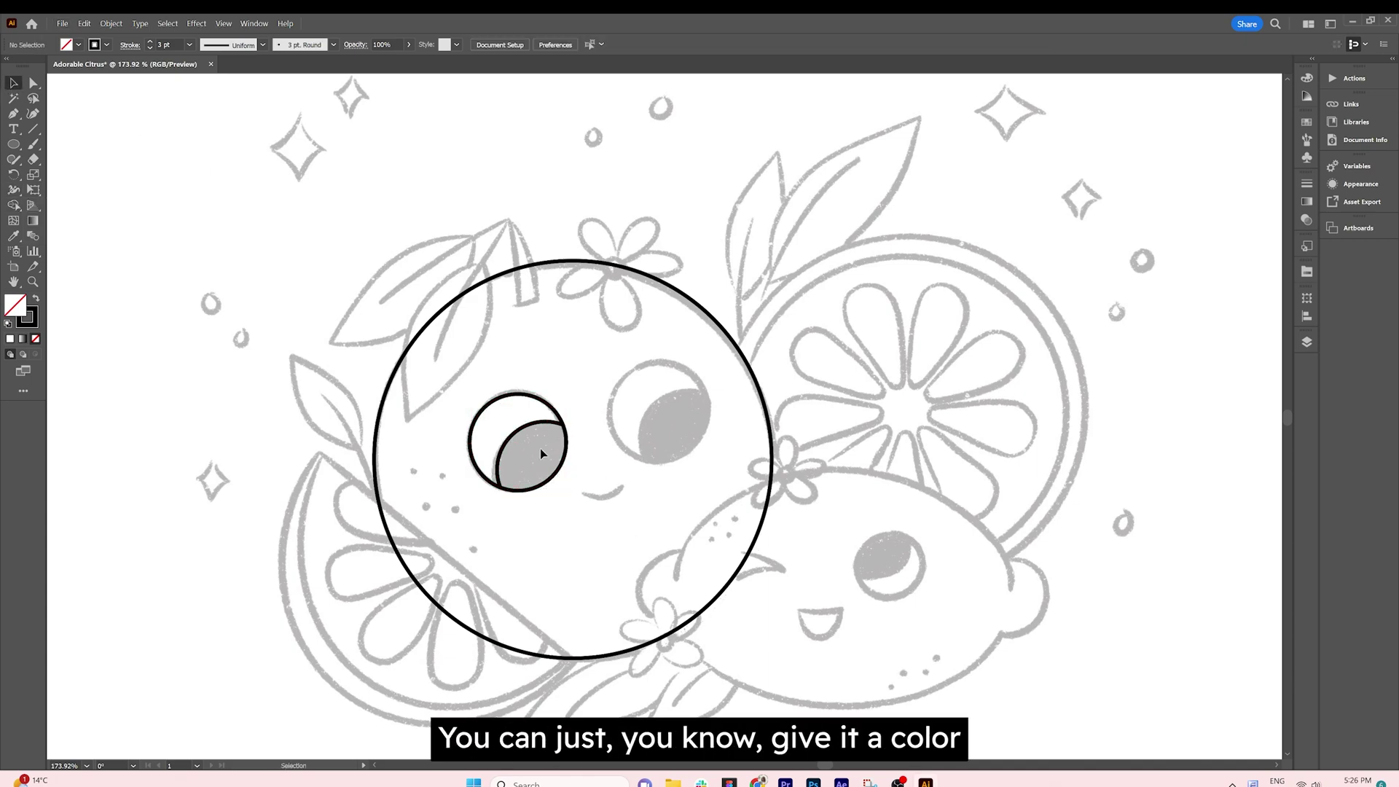
- Fill the left eye's pupil with black and remove its stroke
left_click_drag(531, 426, 582, 417)
key("ctrl+z")
left_click(37, 299)
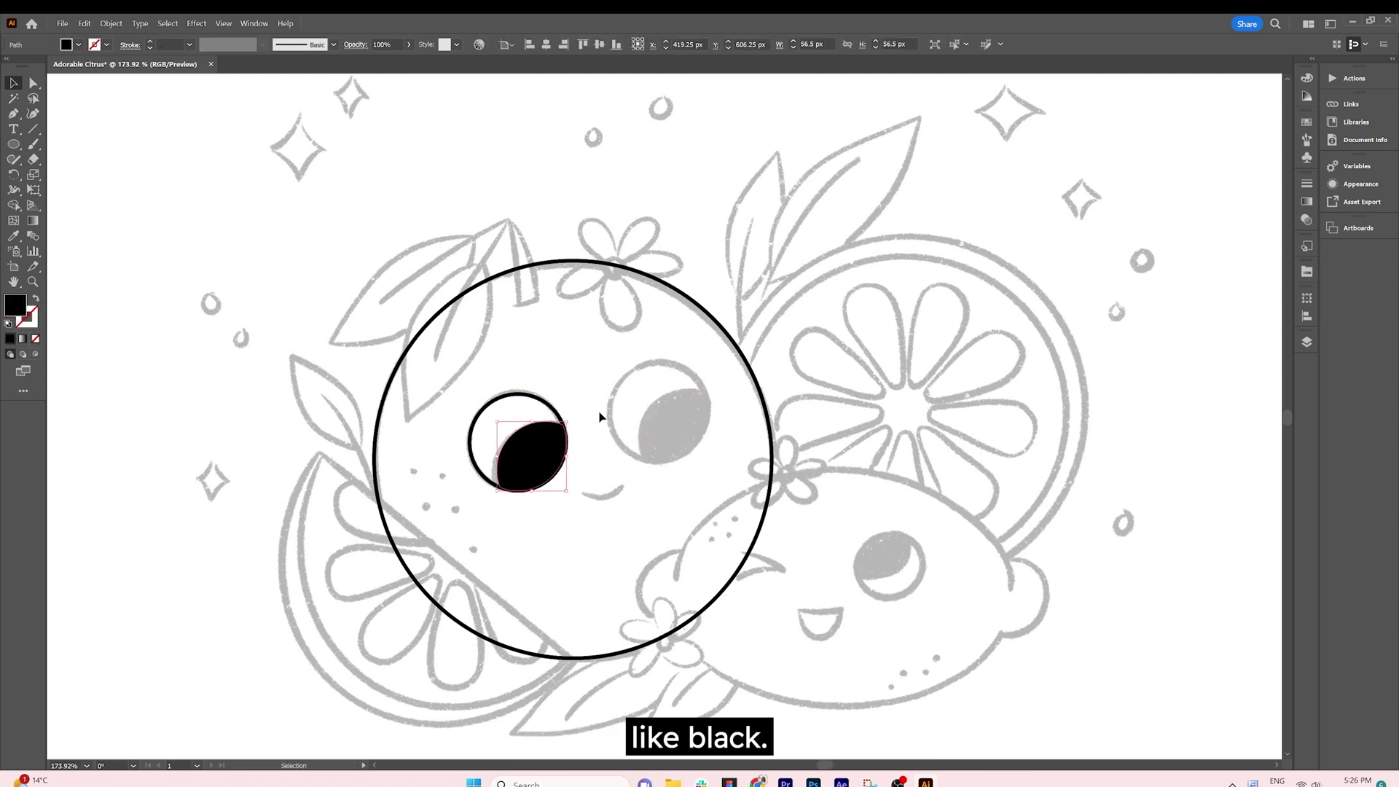
left_click(590, 365)
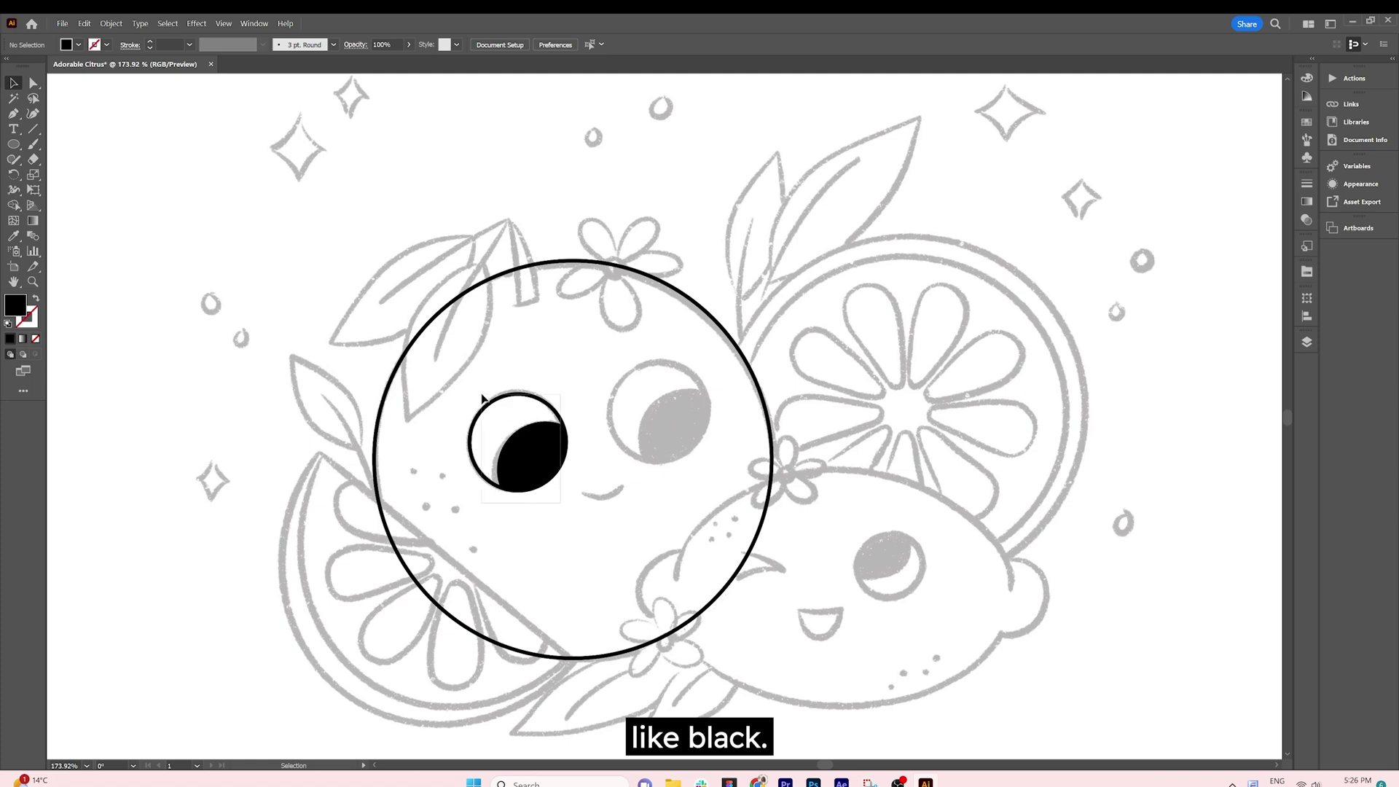
- Duplicate the finished left eye onto the sketch of the orange's right eye
left_click(546, 457)
left_click_drag(546, 457, 692, 425)
left_click(727, 360)
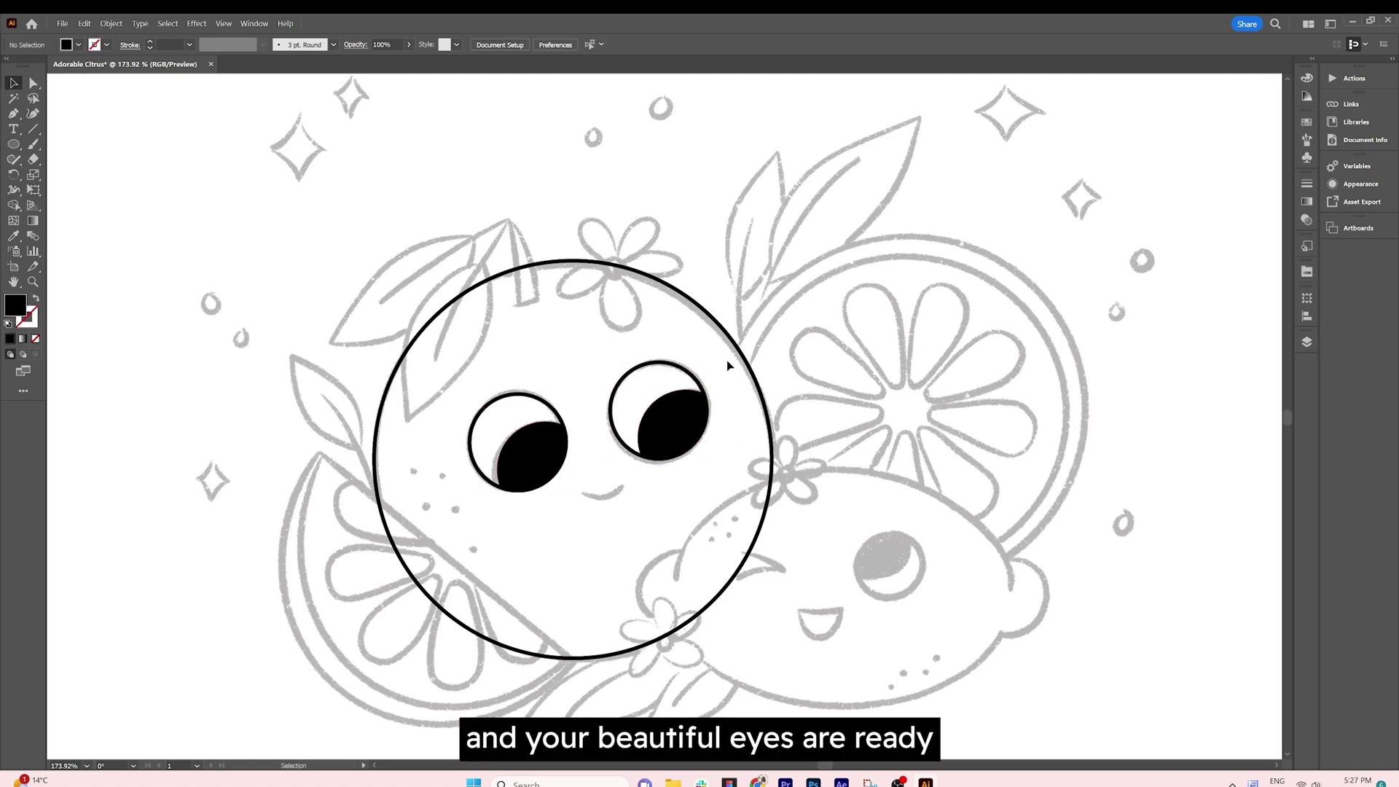
- Draw the orange's mouth as a stroked line with the Pen tool and bend it into a smile with the Anchor Point tool
key("p")
key("shift+x")
left_click(581, 493)
left_click(622, 485)
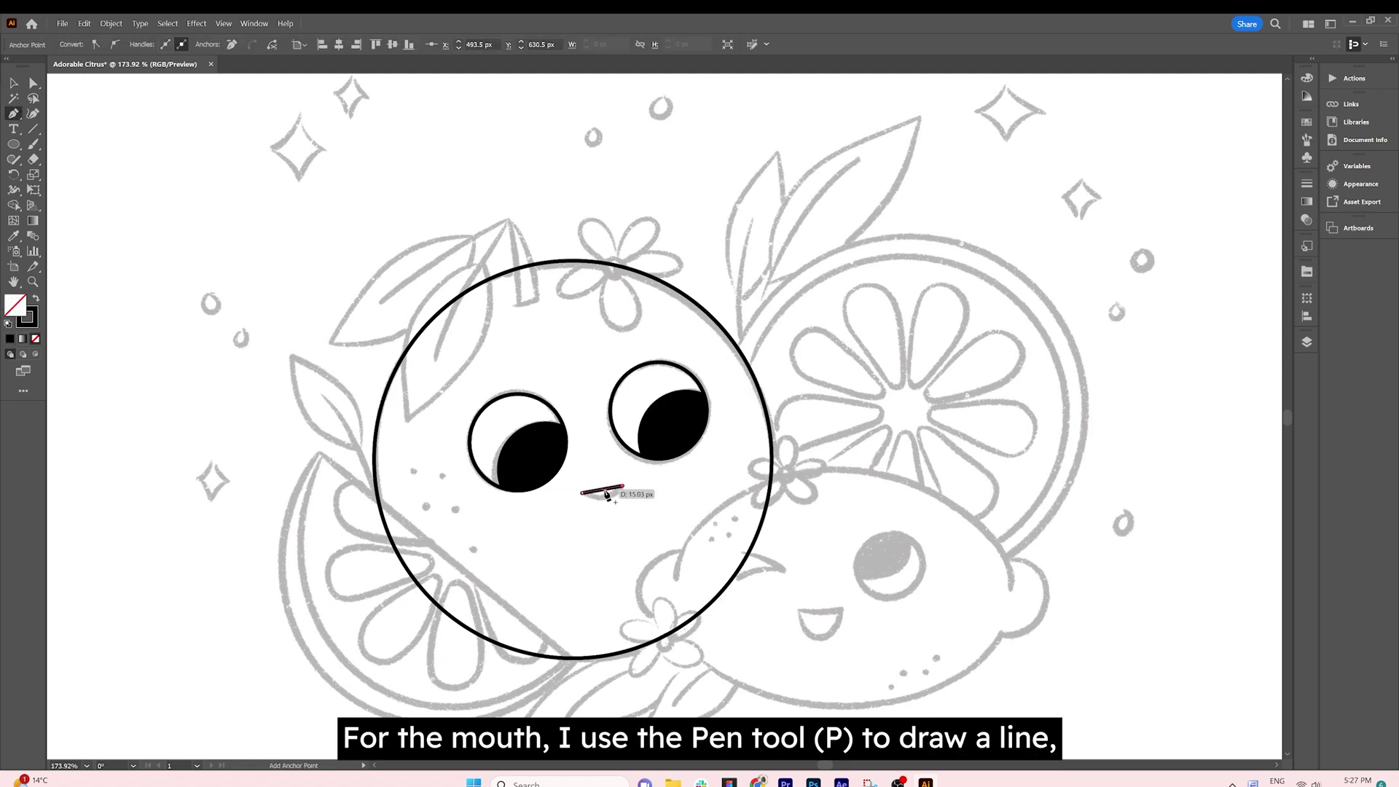
left_click_drag(13, 113, 72, 160)
left_click_drag(602, 493, 604, 498)
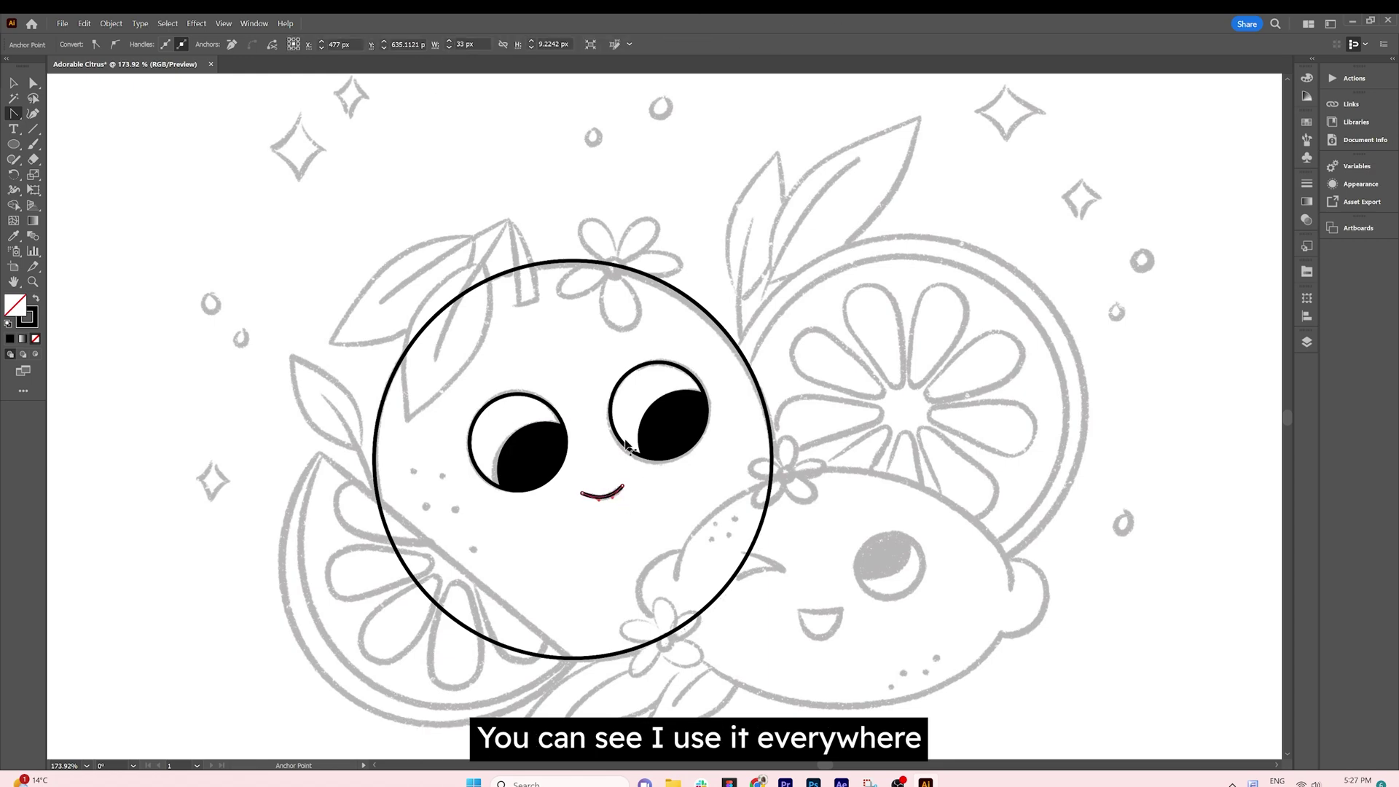
- Draw the five cheek dots on the orange as black circles about 5.5 px wide without a stroke
key("z")
mouse_move(409, 468)
left_mouse_down()
mouse_move(444, 477)
mouse_move(427, 506)
mouse_move(456, 511)
mouse_move(459, 530)
left_mouse_up()
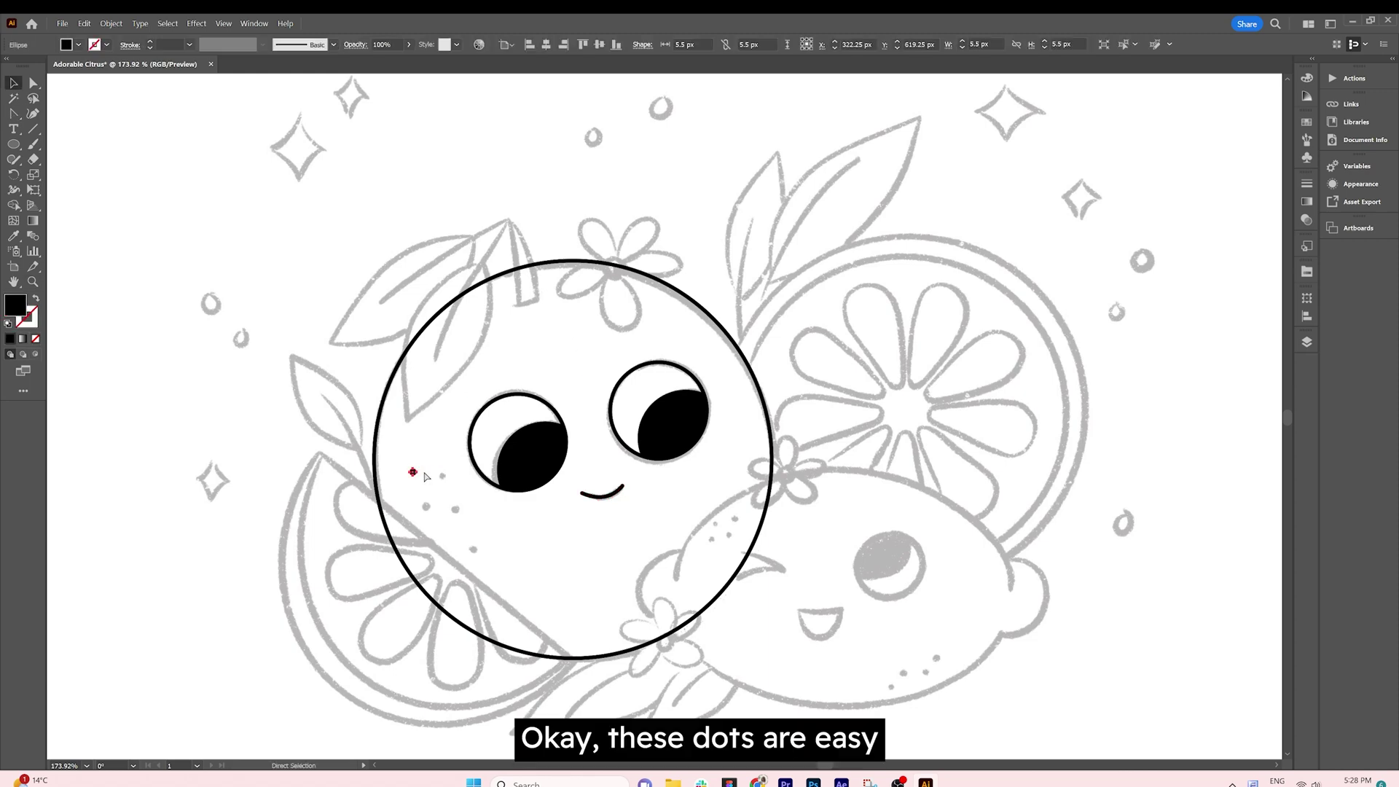
key("v")
key("ctrl+shift+a")
- Draw the orange's pointed stem as a closed, stroked Pen path and curve its sides to follow the sketch
key("shift+x")
key("p")
left_click(516, 303)
left_click(539, 301)
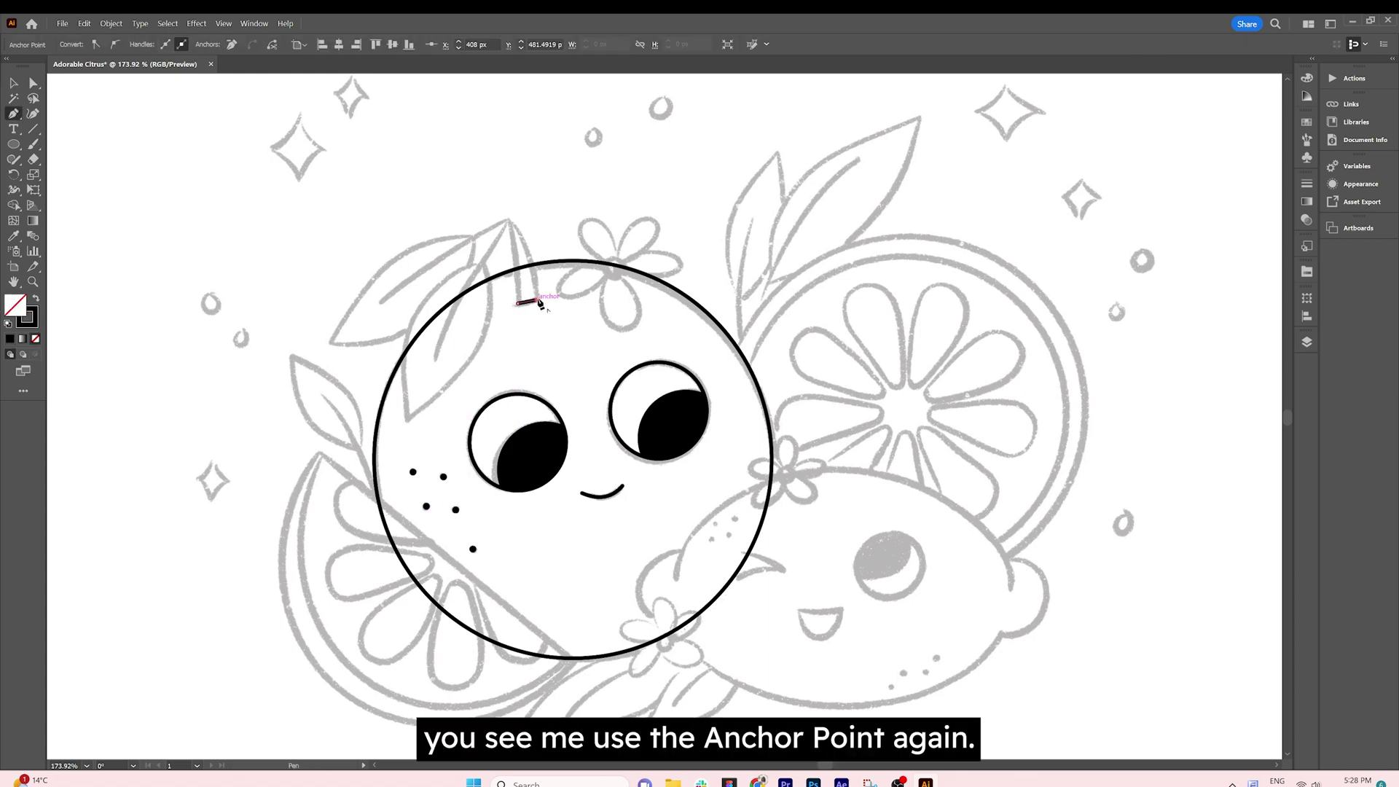
left_click(508, 219)
left_click(516, 303)
key("shift+c")
left_click_drag(527, 272, 529, 301)
- Add a short line across the base of the stem and deselect it
key("p")
left_click(510, 303)
left_click(546, 296)
key("shift+c")
left_click(480, 267, "ctrl")
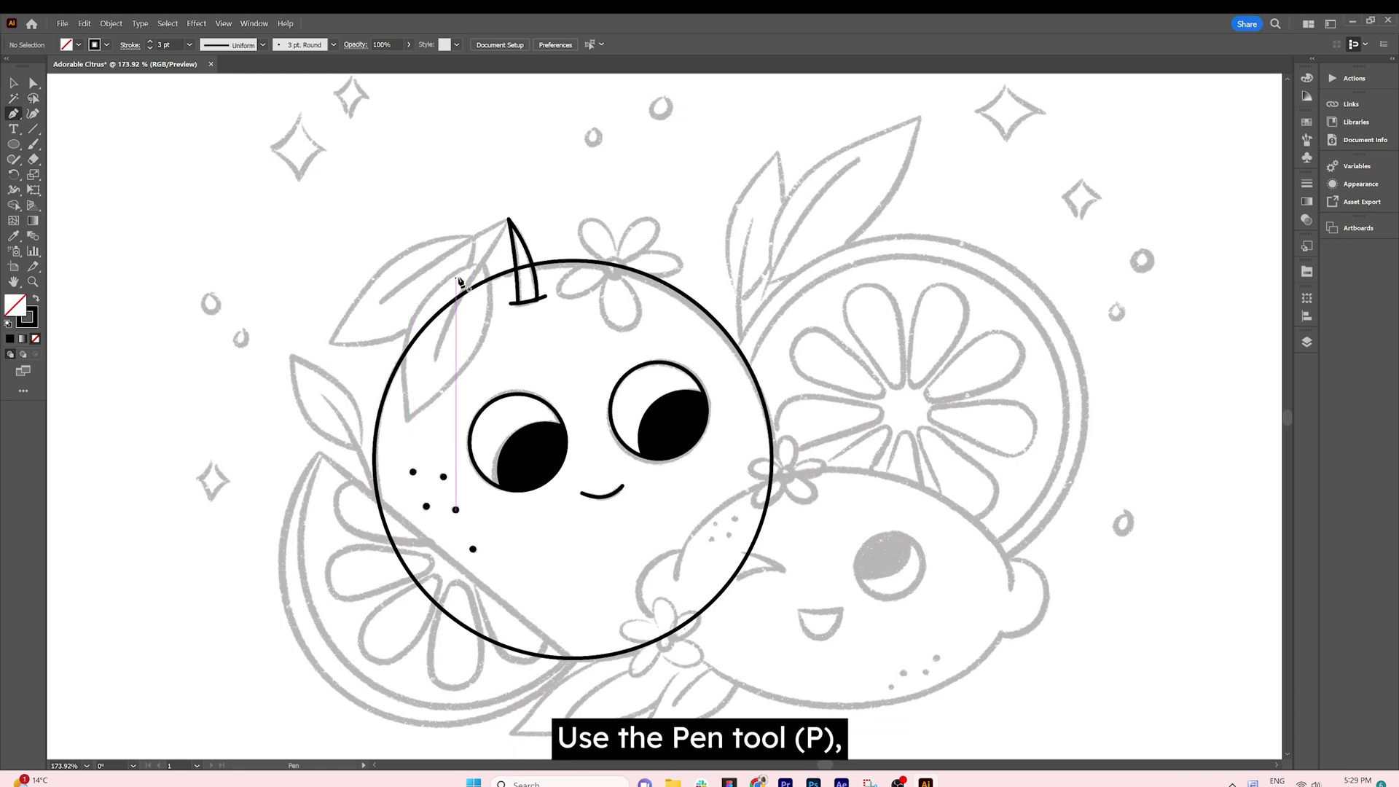
- Draw the lower leaf beside the stem as a closed two-point Pen path and bend both sides outward to match the sketch
left_click(480, 266)
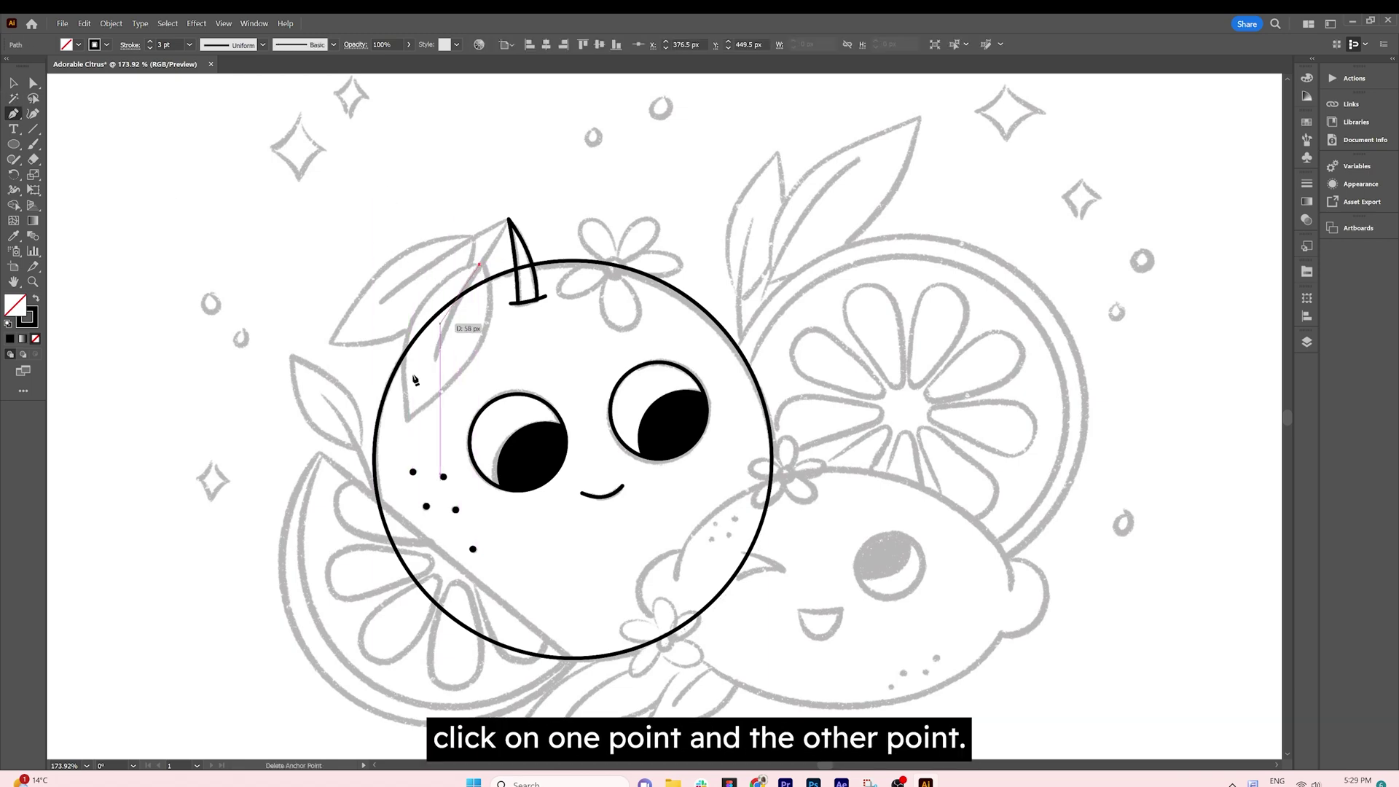
left_click(409, 420)
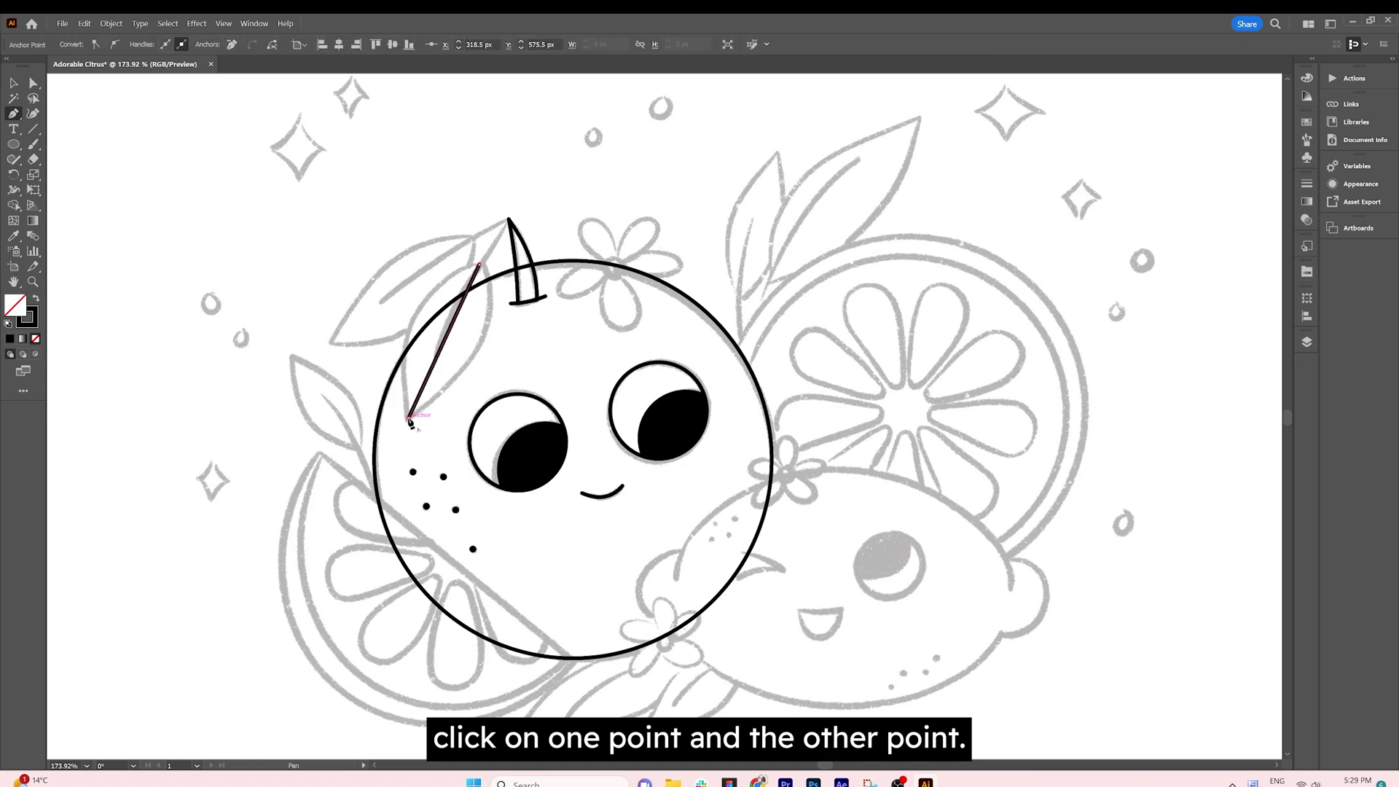
left_click(479, 267)
key("shift+c")
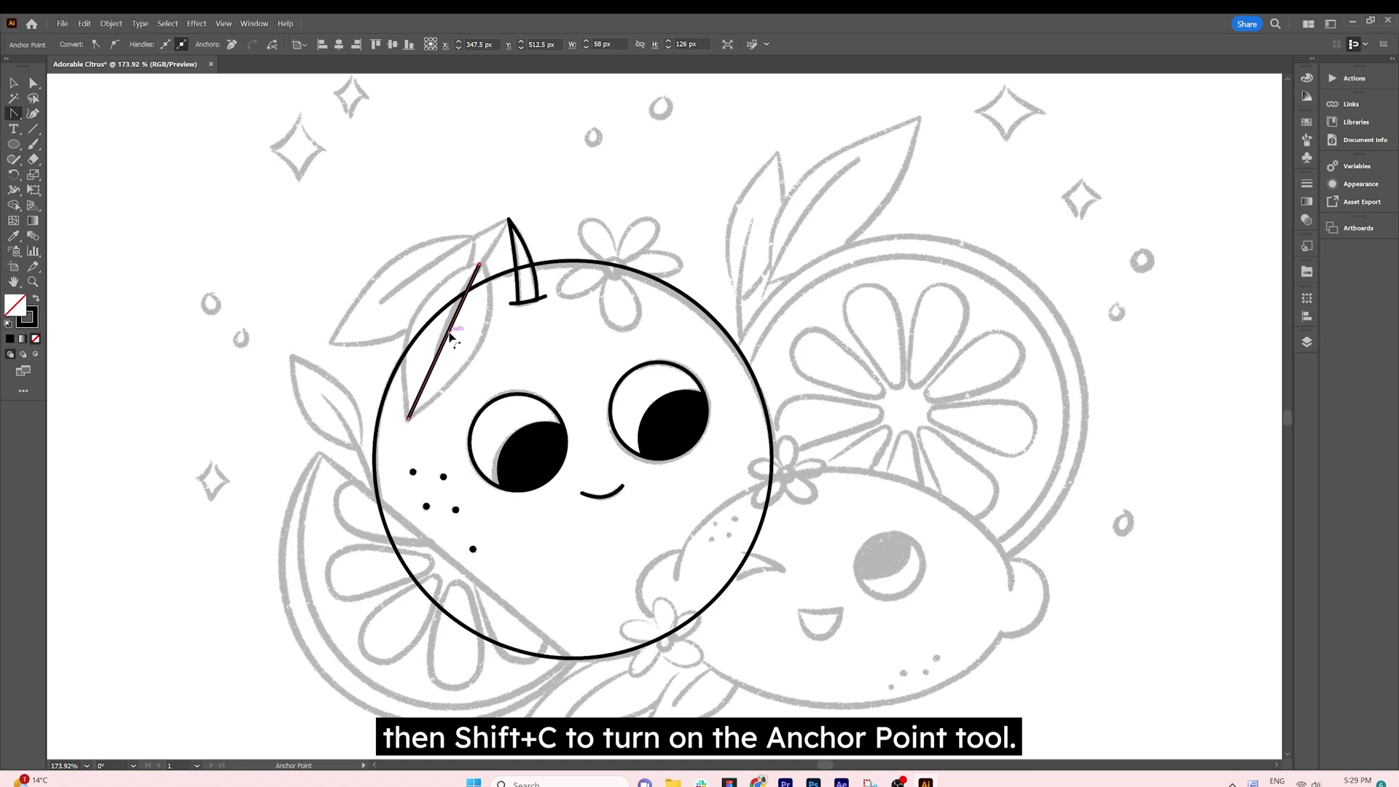
left_click_drag(452, 337, 483, 348)
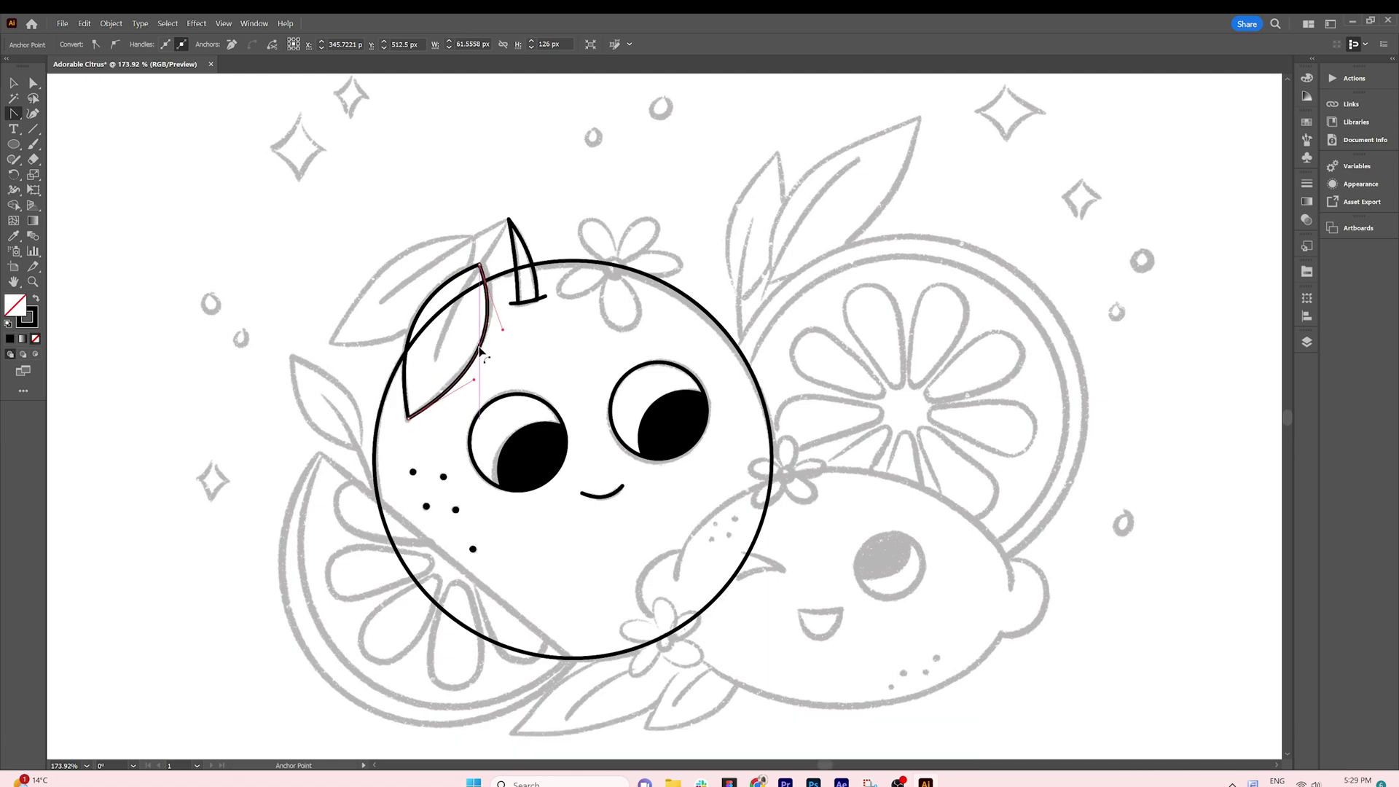
- Draw the lower leaf's centre vein from inside the leaf up to the stem's tip
key("p")
left_click(435, 359)
left_click(508, 220)
key("shift+c")
left_click_drag(477, 286, 430, 318)
key("ctrl+z")
- Draw the upper-left leaf as a Pen path and curve its sides to follow the sketch
key("p")
left_click(331, 343)
left_click(472, 237)
left_click(473, 238)
key("shift+c")
- Draw the upper-left leaf's centre vein from inside the leaf to the stem's tip
key("p")
left_click(381, 300)
left_click(508, 220)
key("shift+c")
left_click_drag(467, 251, 460, 247)
scroll(280, 259, "down", 1)
- Draw a hexagon about 104 px wide over the flower sketch on top of the orange
key("l")
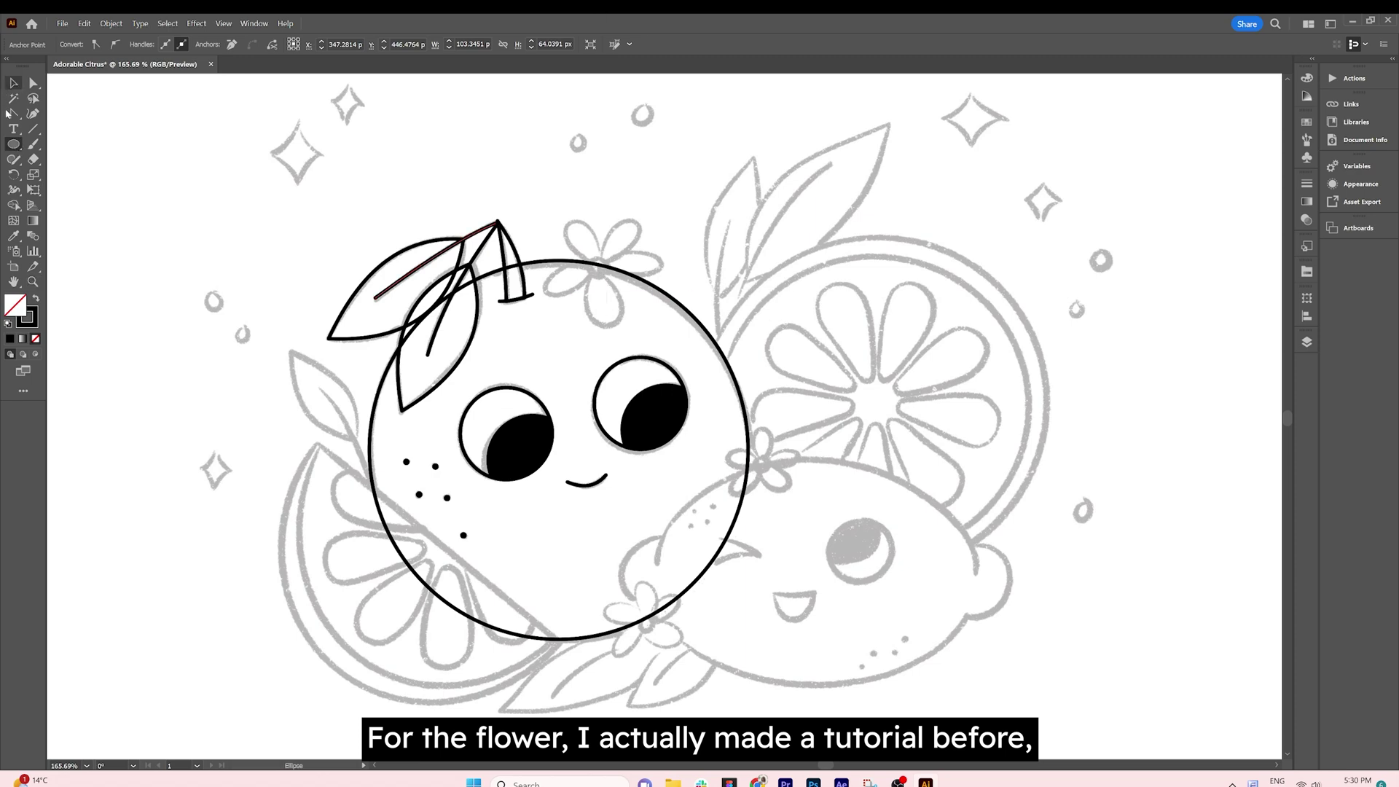
right_click(13, 144)
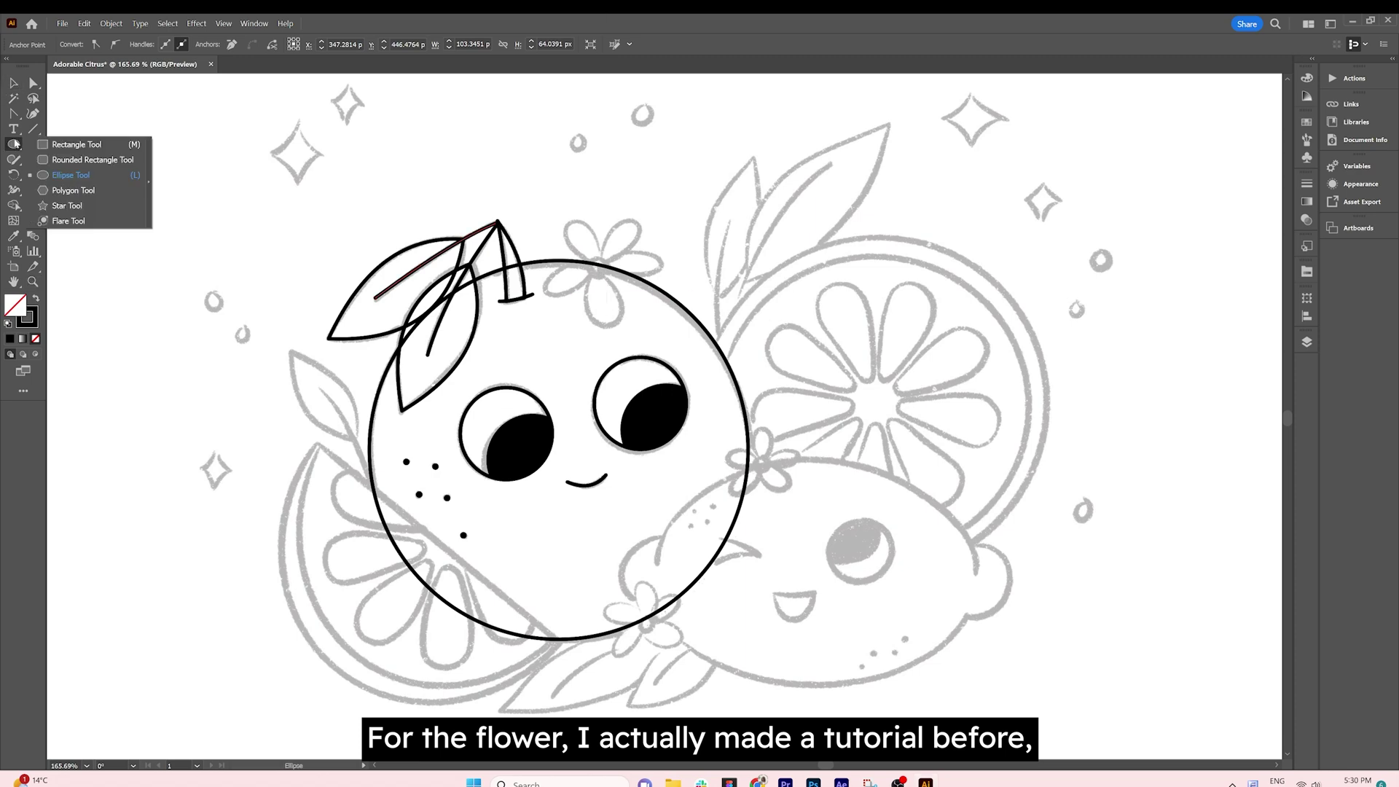
left_click(84, 192)
left_click_drag(559, 241, 637, 317)
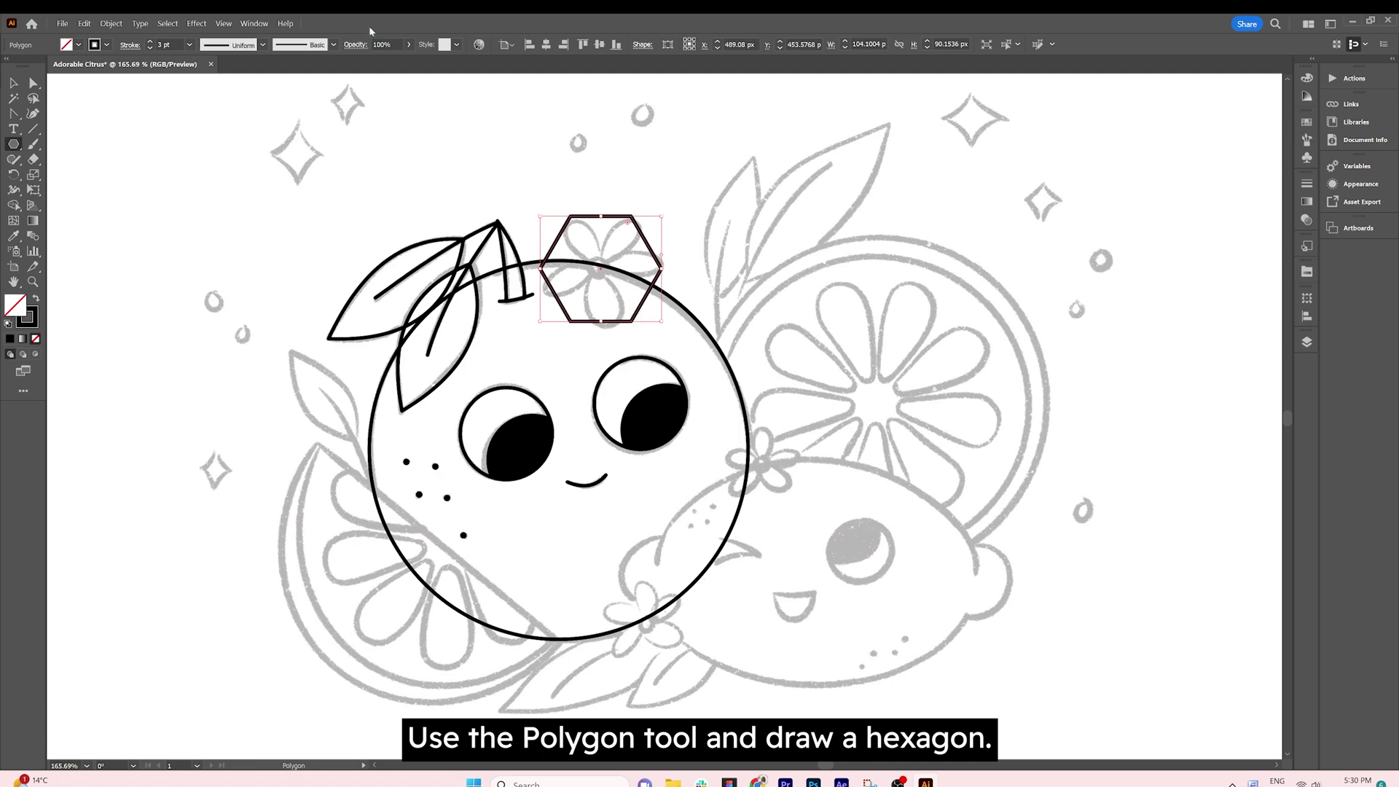
- Try a Pucker & Bloat effect of 81% on the hexagon, and discard both the effect and the hexagon
left_click(196, 23)
mouse_move(230, 136)
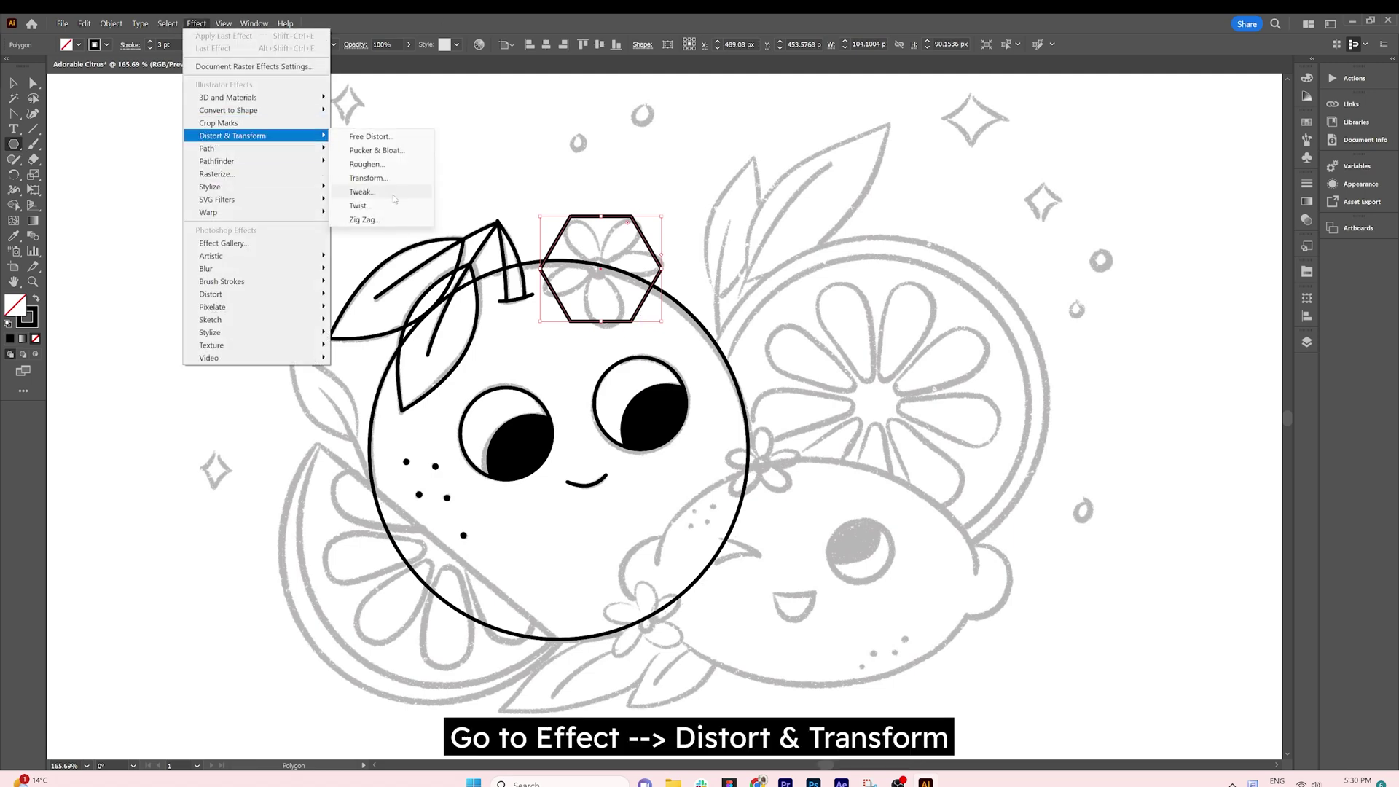
left_click(379, 149)
left_click_drag(858, 217, 826, 247)
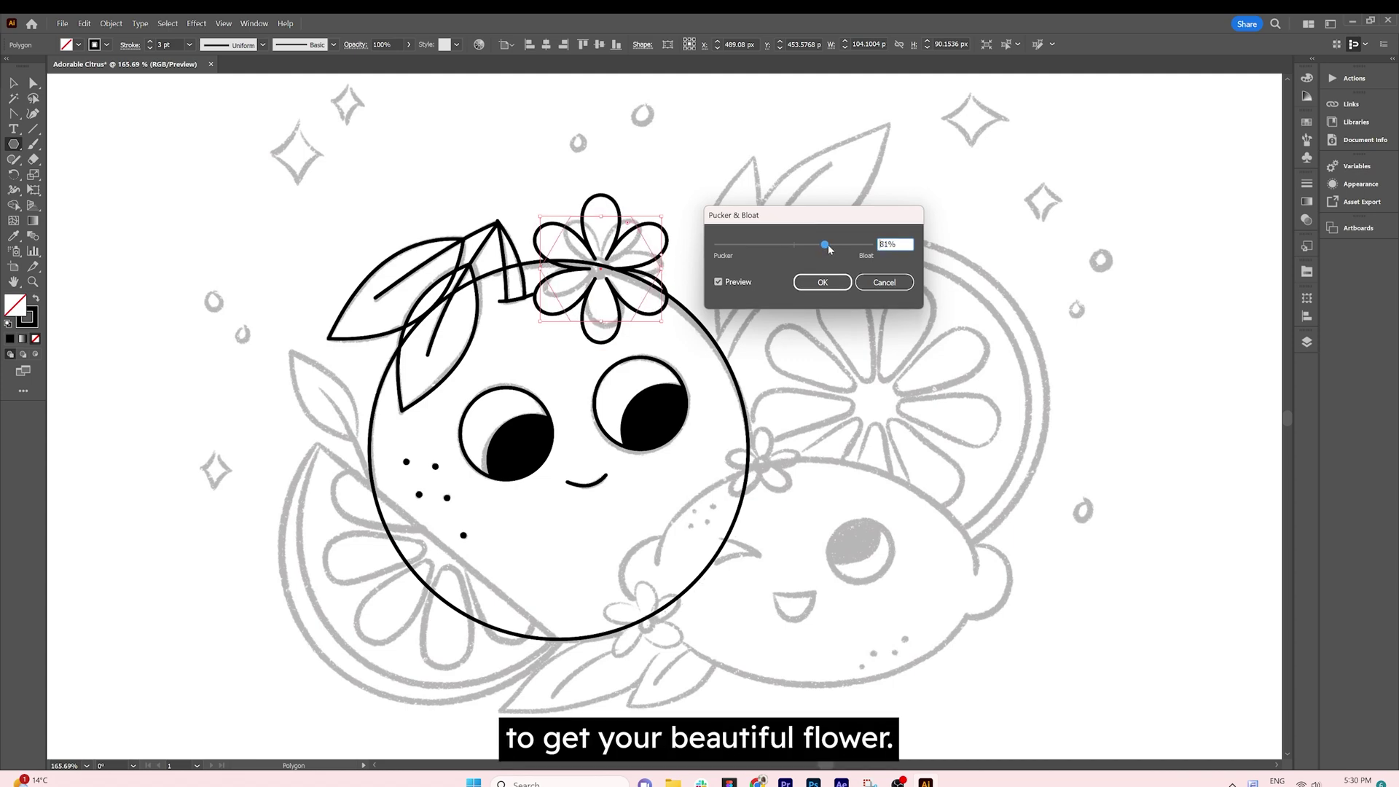
left_click(883, 282)
key("ctrl+z")
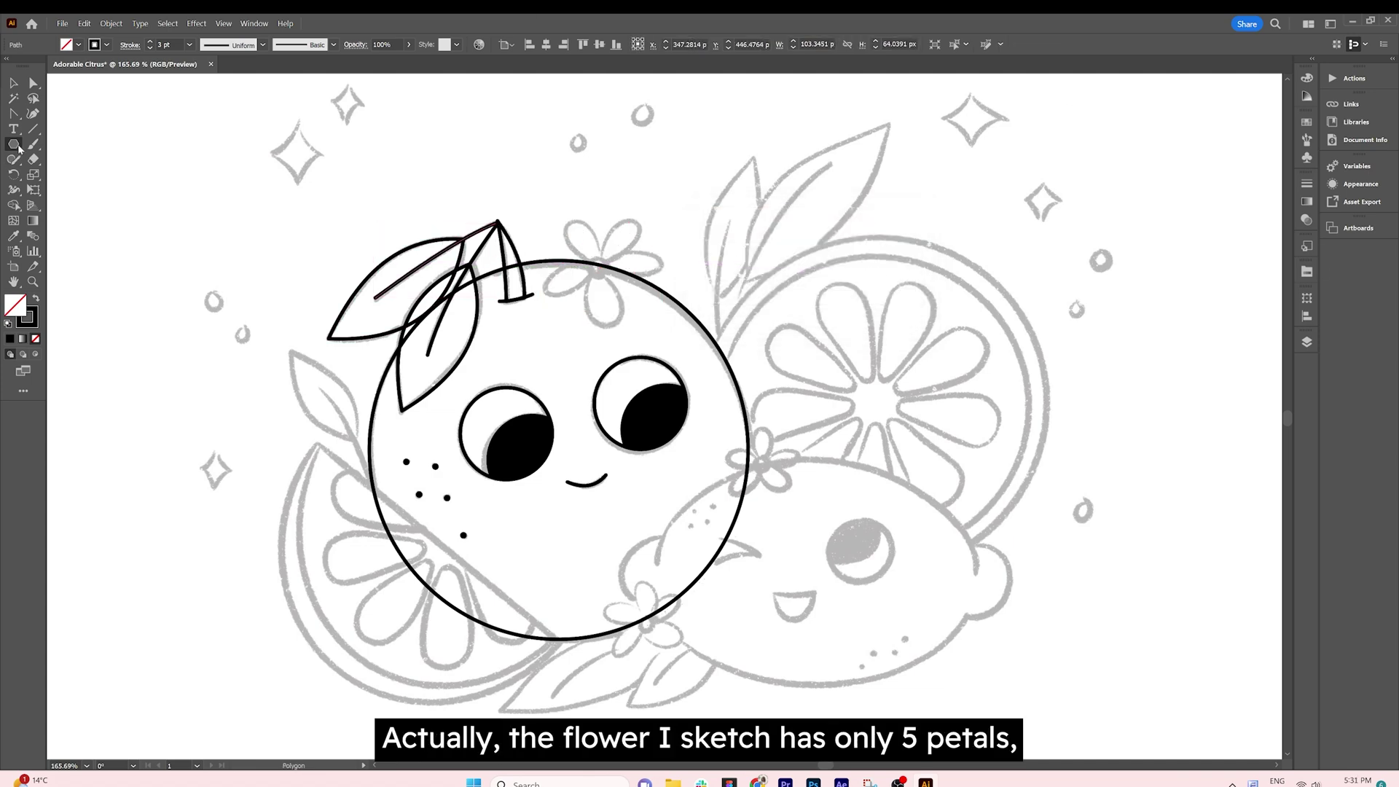
- Draw an upright pentagon about 101 px wide over the flower sketch on top of the orange
left_click_drag(598, 255, 642, 315)
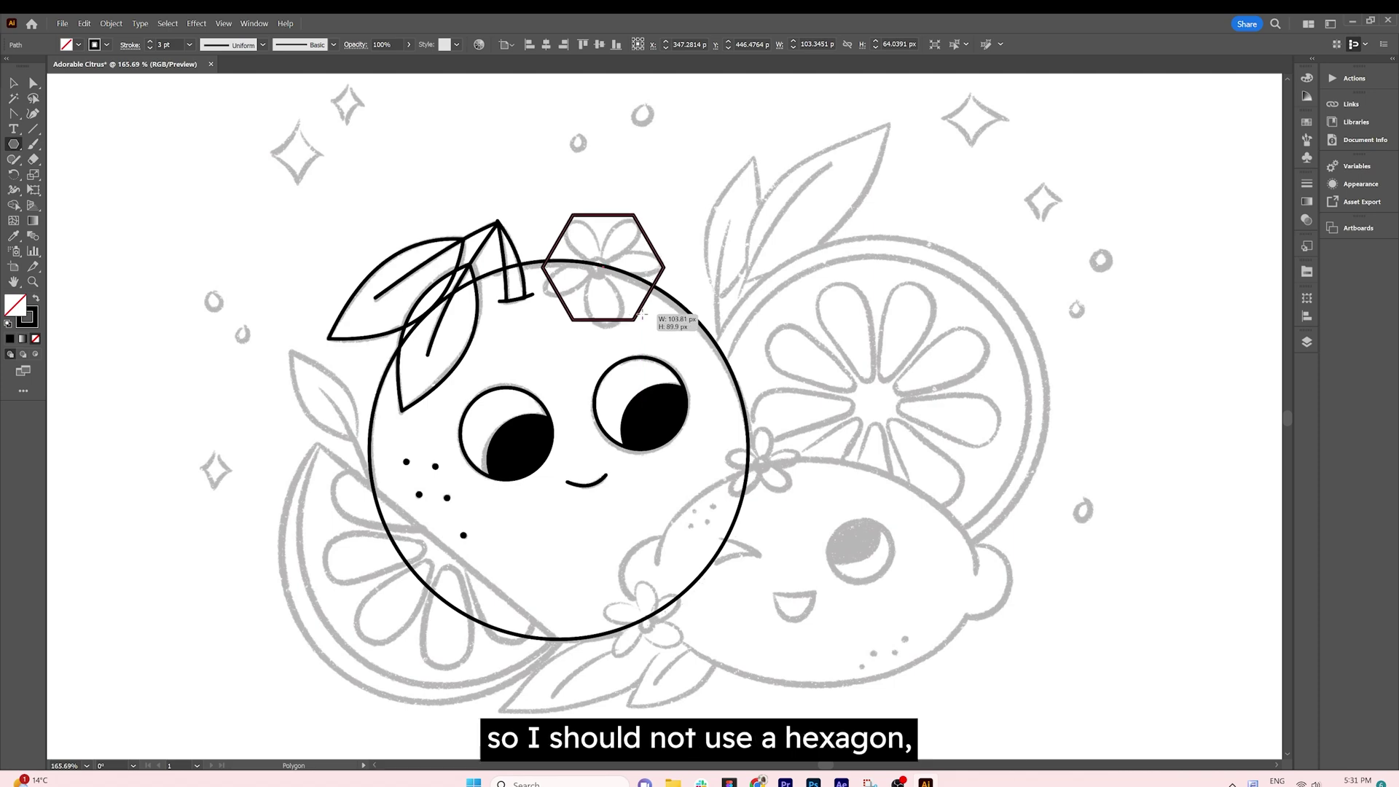
key("Down")
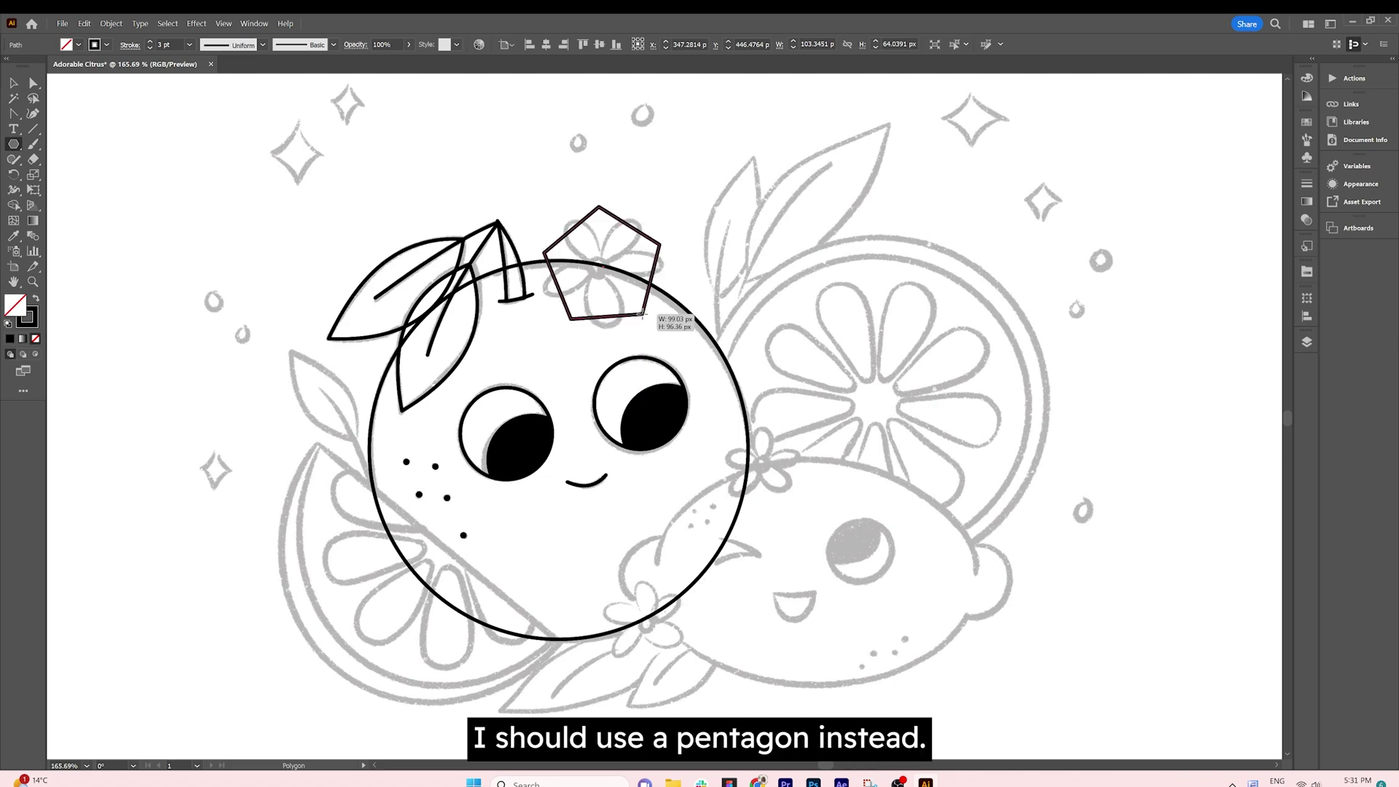
key("Down")
key("Down")
key("Up")
key("Up")
key("Up")
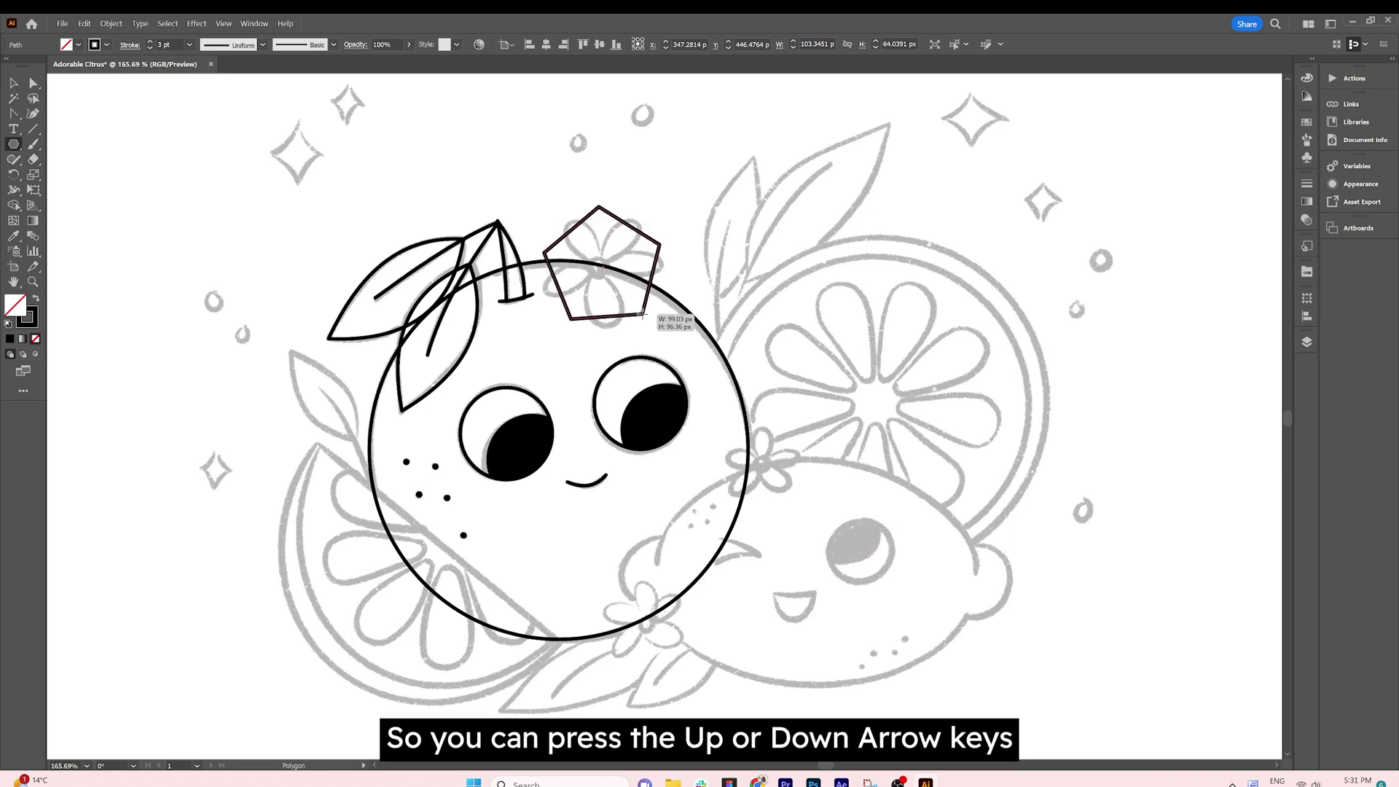
key("Up")
key("Up")
key("Down")
key("Down")
key("Down")
key("Down")
key("Up")
left_click_drag(641, 315, 638, 317)
- Apply a Pucker & Bloat effect of 102% to the pentagon to form a five-petal flower
left_click(196, 23)
mouse_move(255, 136)
left_click(399, 151)
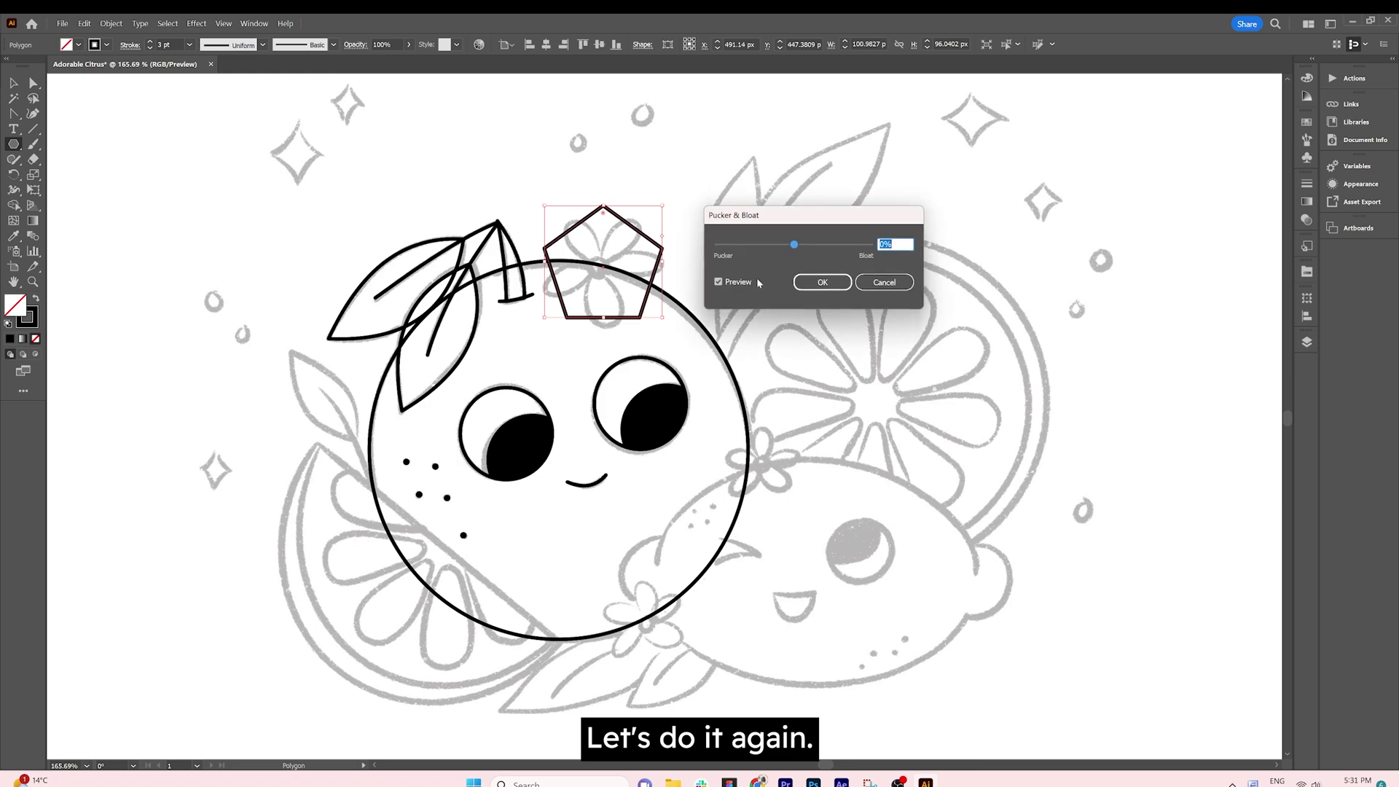
left_click_drag(813, 249, 827, 249)
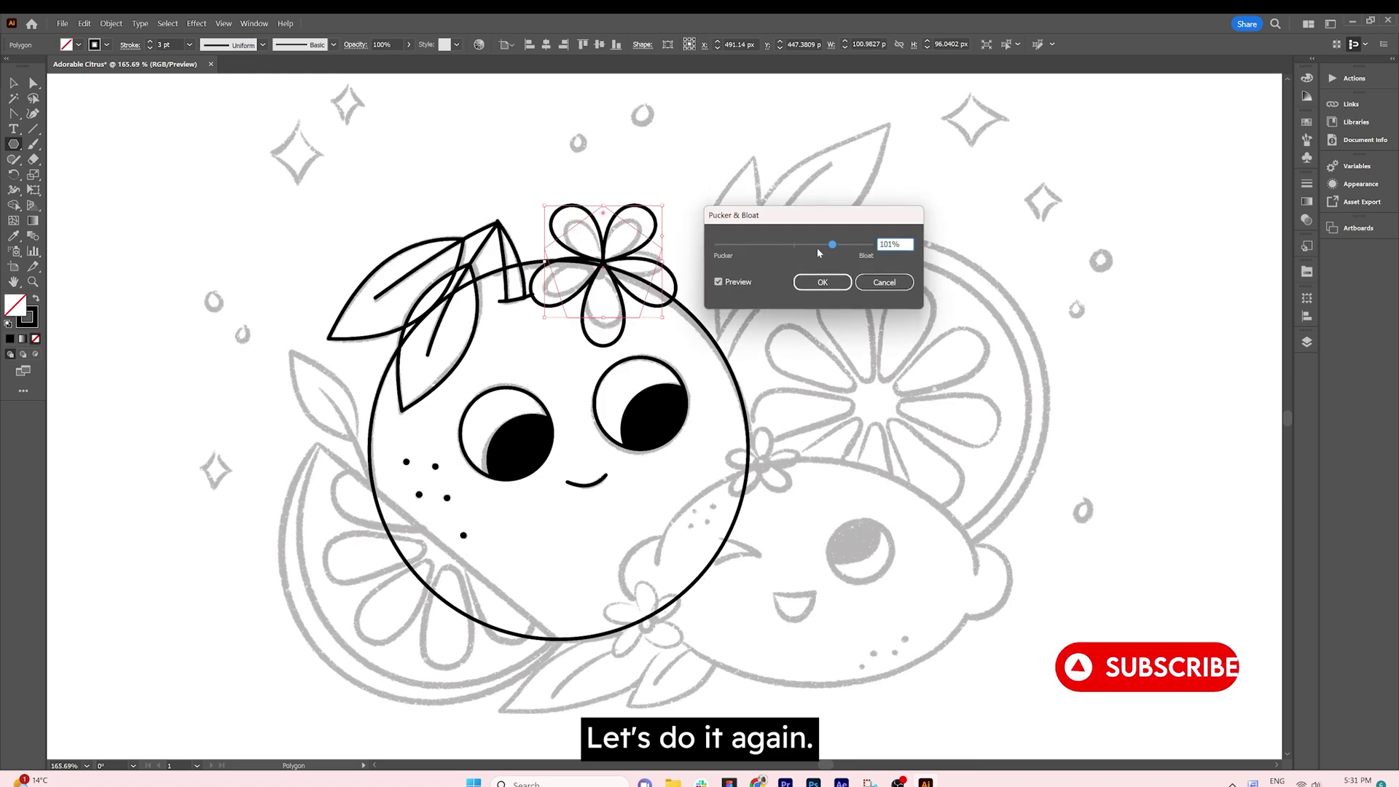
left_click_drag(833, 245, 834, 249)
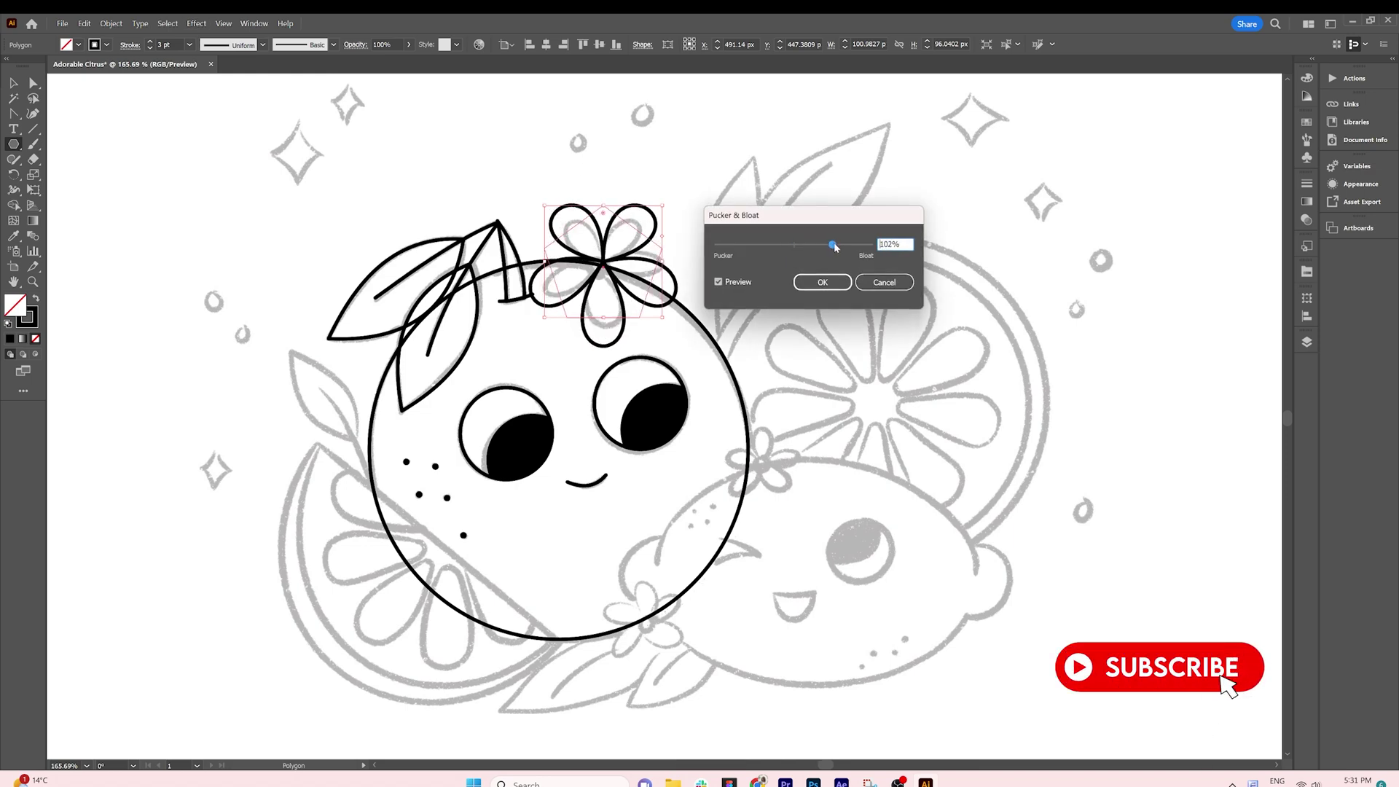
key("Return")
- Scale the flower down from its centre to about 76 px wide to match the sketched petals
left_click(14, 83)
left_click_drag(662, 318, 648, 306)
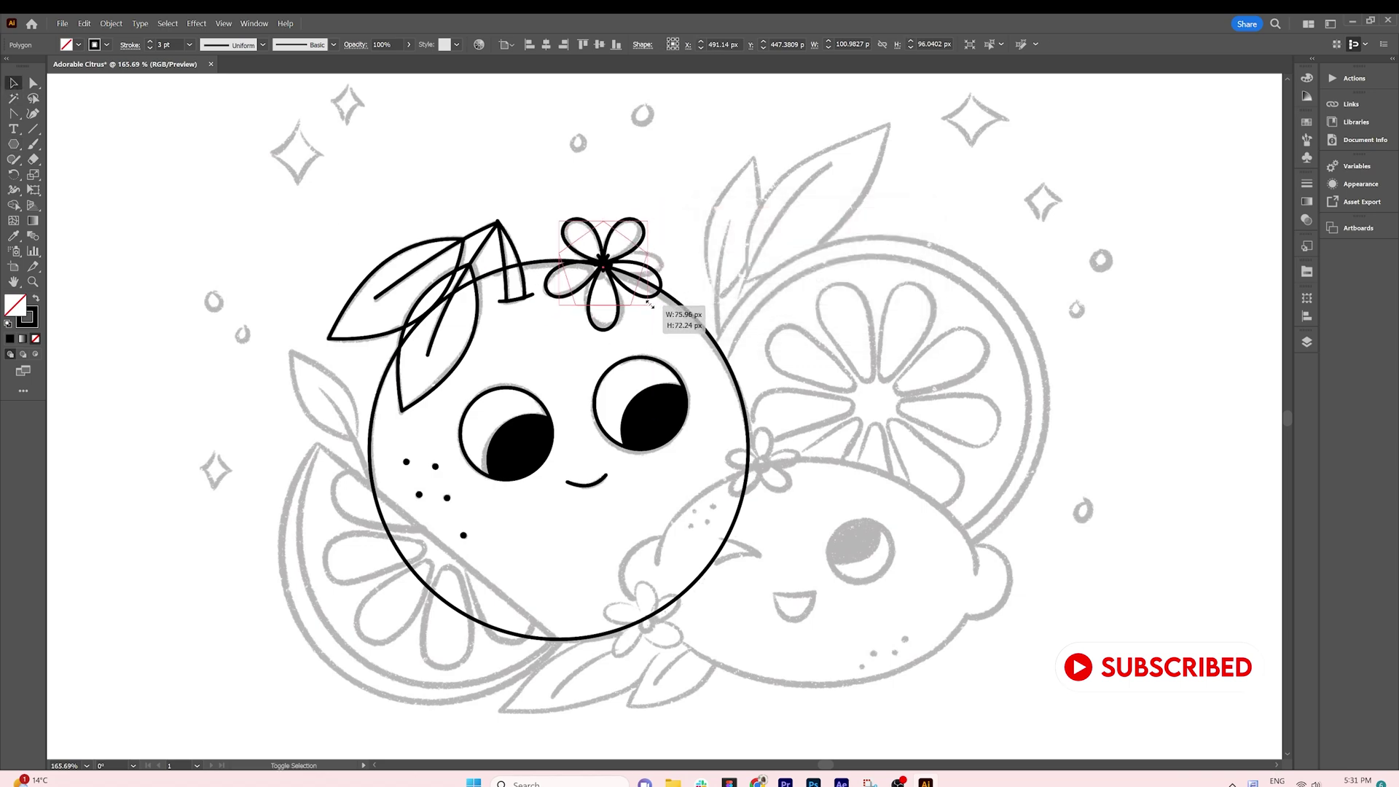
left_click(764, 194)
left_click(623, 259)
left_click_drag(654, 222, 641, 212)
key("ctrl+z")
- Draw a small circle at the centre of the flower on top of the orange
left_click(50, 176)
left_click_drag(603, 263, 616, 274)
key("v")
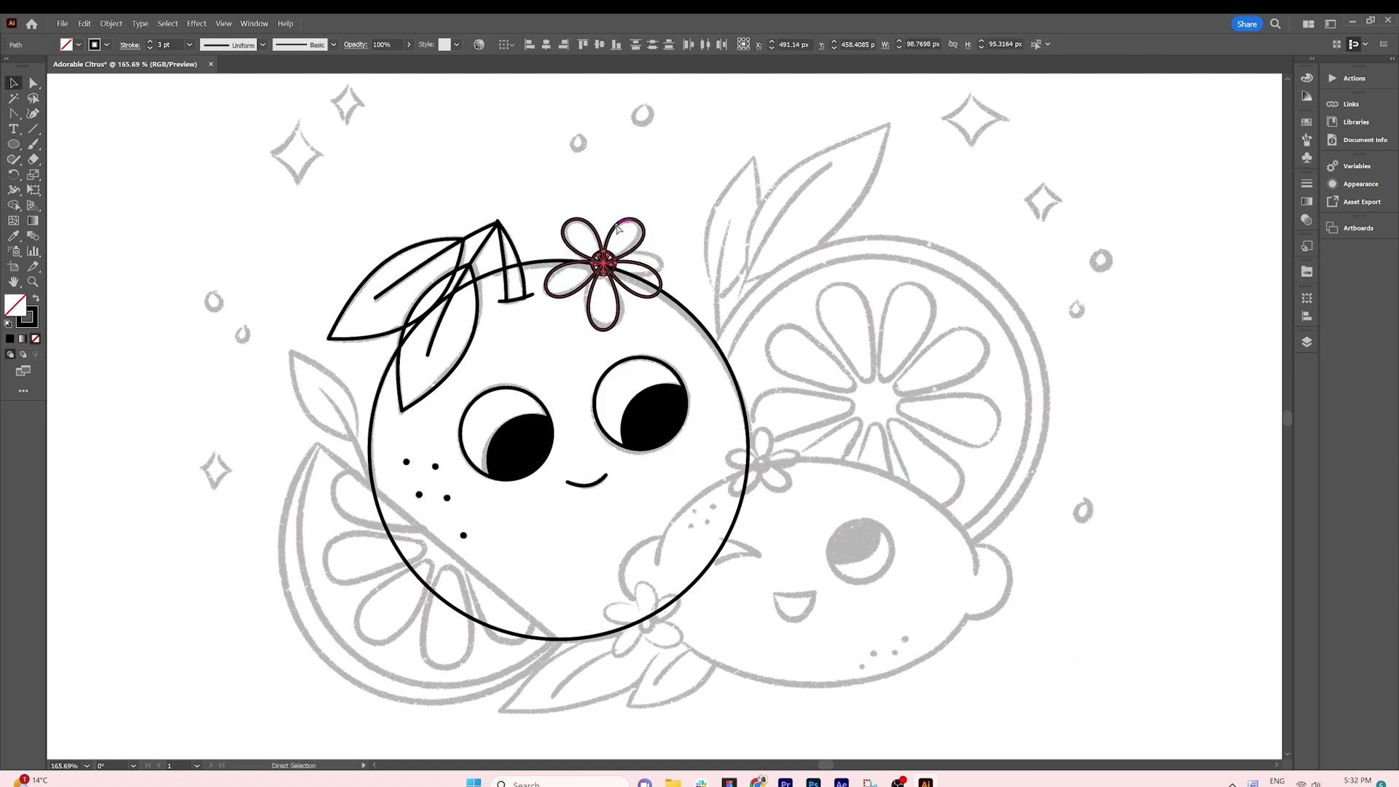
- Copy the flower onto the sketched flower at the lemon's upper edge, and shrink and rotate the copy to fit
left_click_drag(644, 266, 806, 467, "alt")
left_click_drag(826, 415, 787, 395)
left_click_drag(794, 522, 820, 470, "alt+shift")
- Copy the small flower onto the sketched flower at the lemon's lower left, and transform and resize it to fit
left_click_drag(775, 468, 655, 625, "alt")
right_click(655, 625)
mouse_move(699, 549)
left_click(816, 603)
left_click(699, 478)
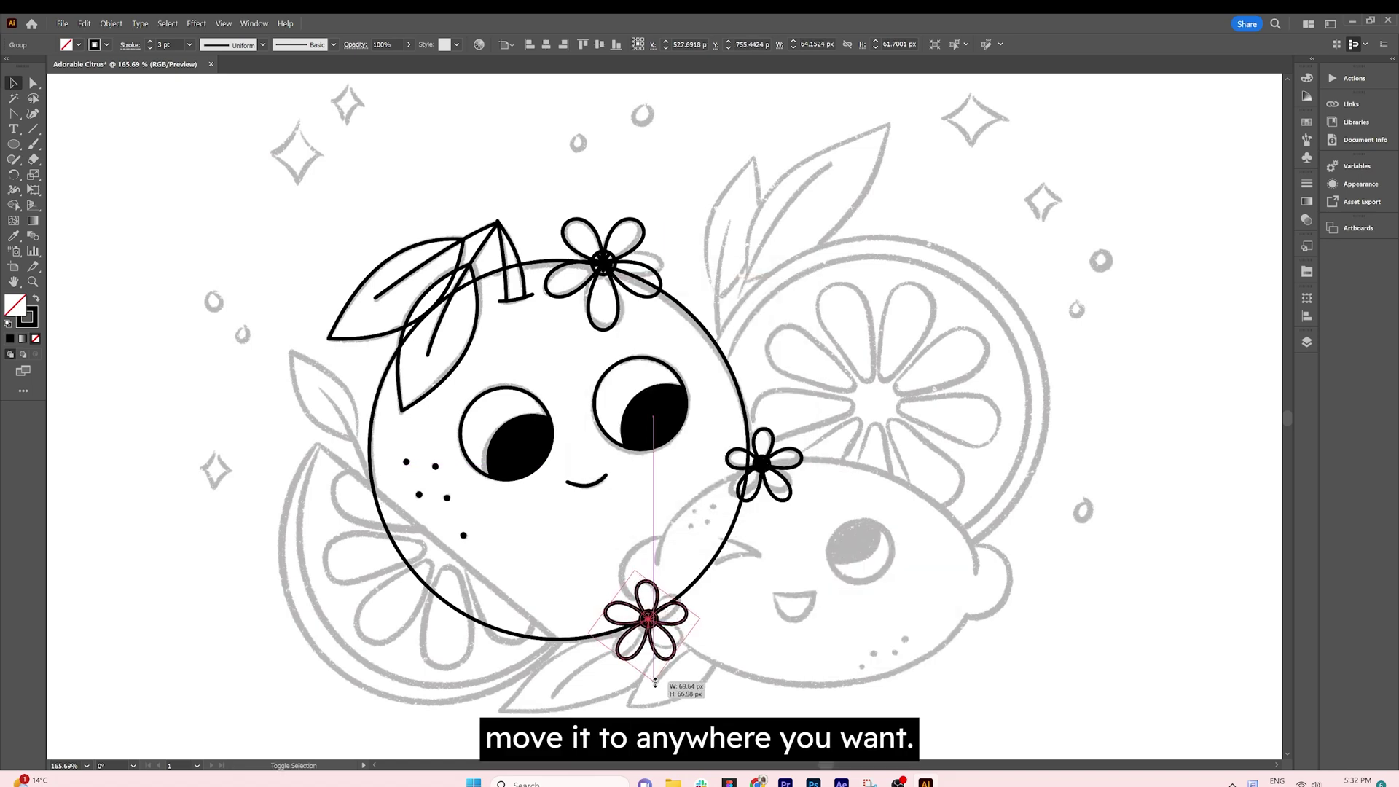
left_click(550, 311)
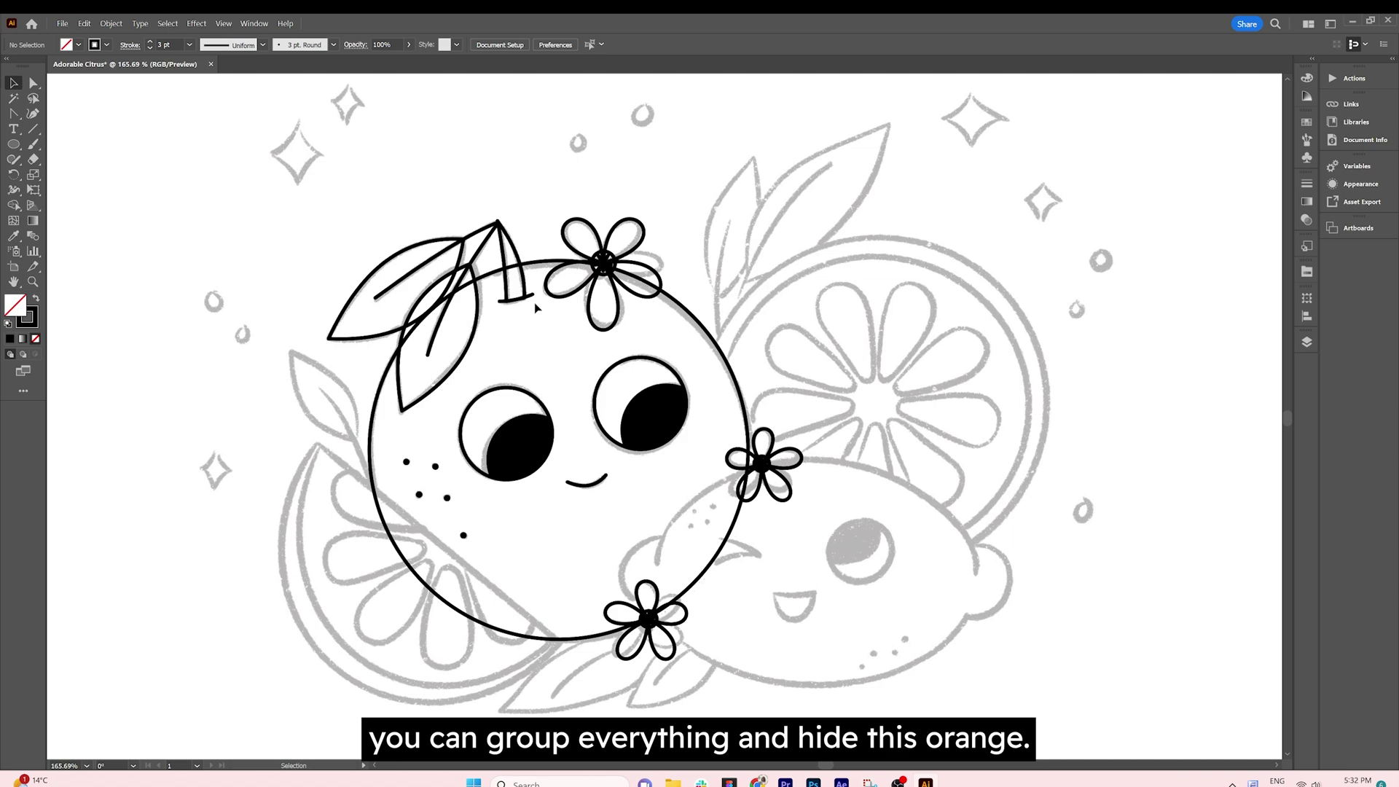
- Group all the orange's line work, including its leaves and the flowers, and hide the group
left_click_drag(340, 212, 725, 677)
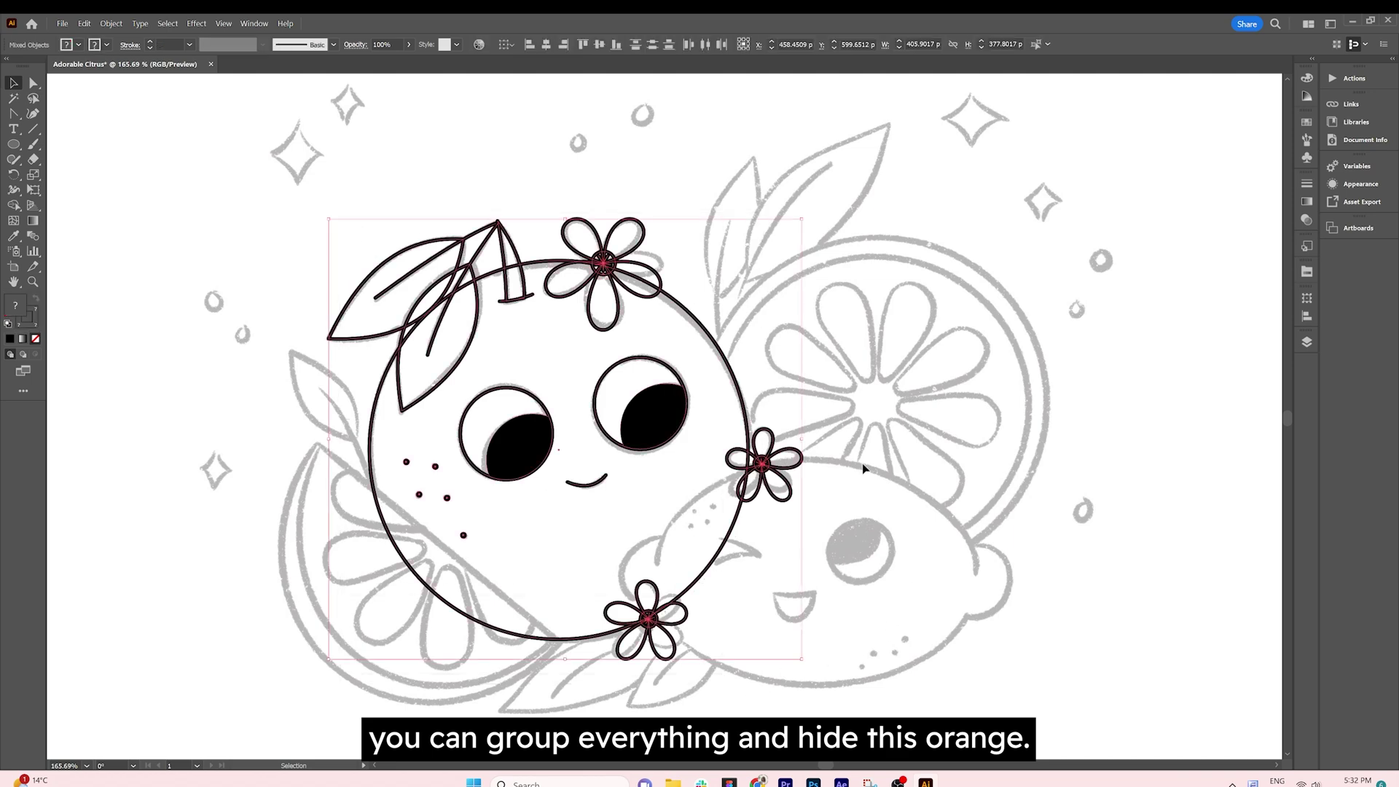
key("ctrl+g")
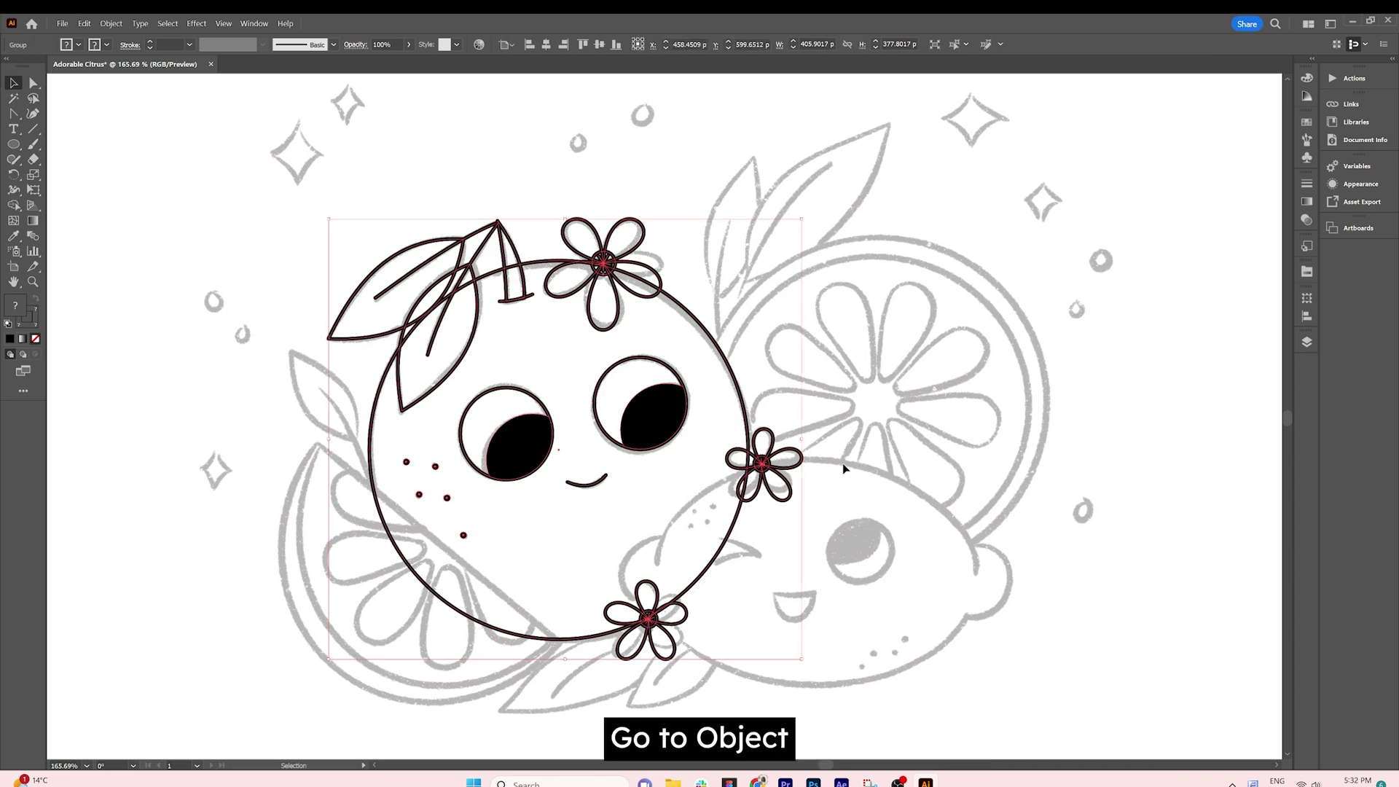
left_click(113, 23)
mouse_move(182, 152)
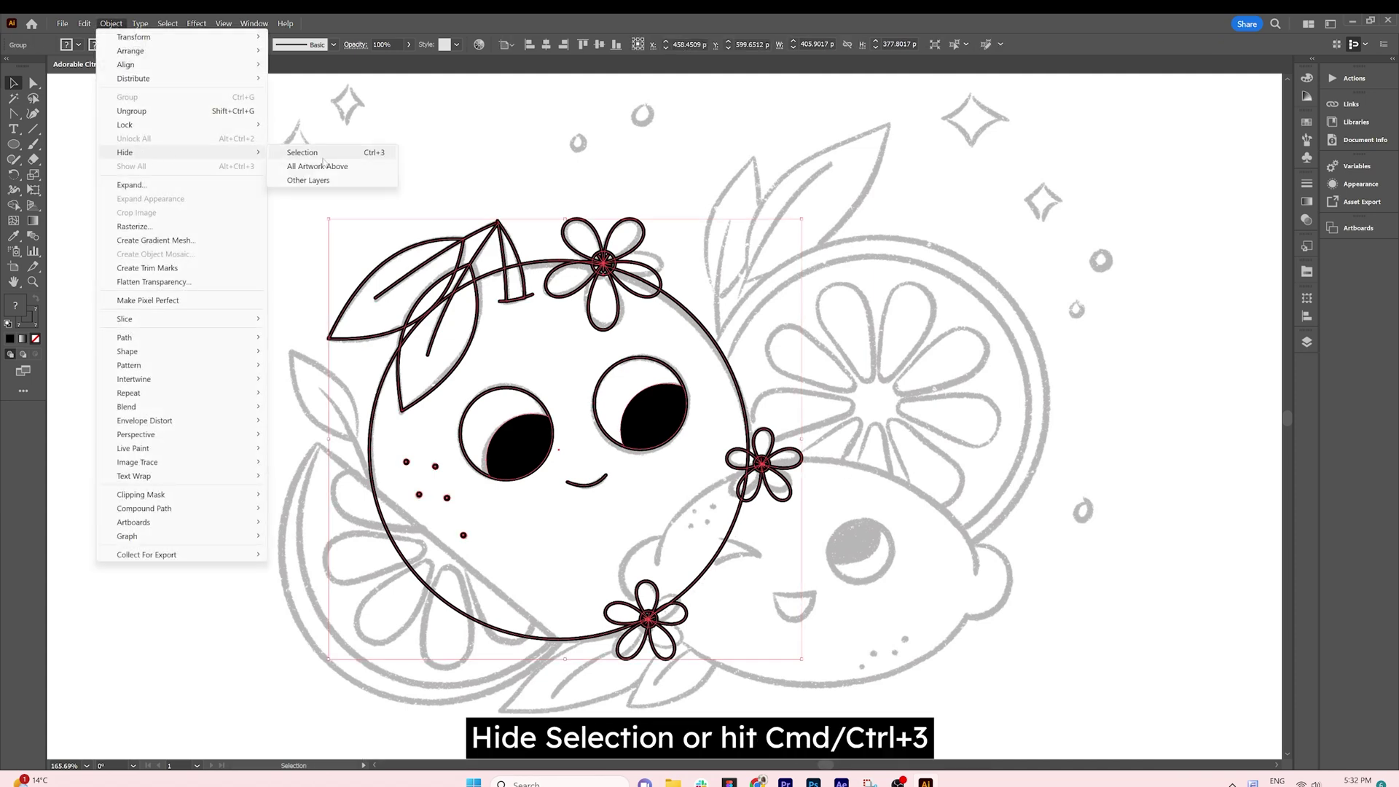
left_click(328, 153)
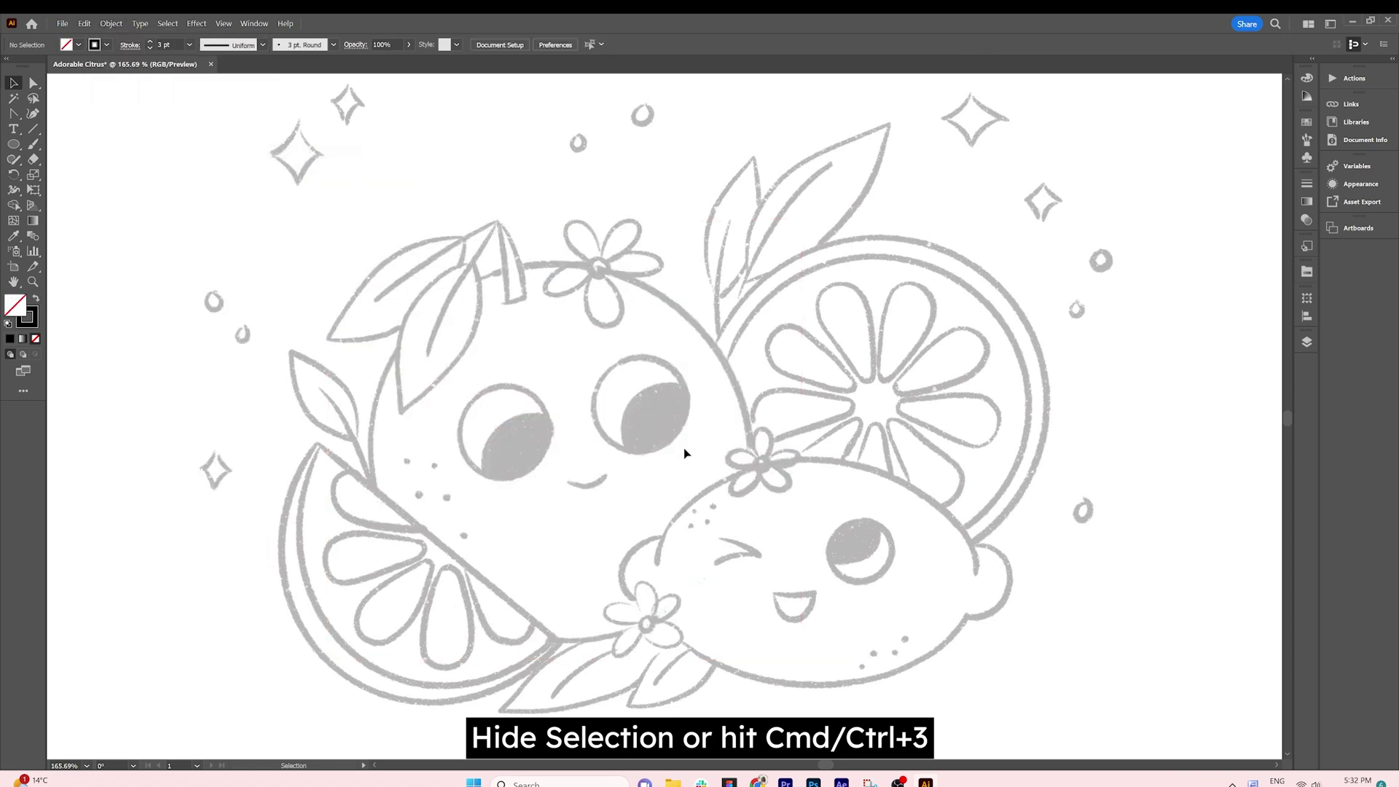
- Show all hidden artwork, and undo that to hide the orange group again
left_click(112, 23)
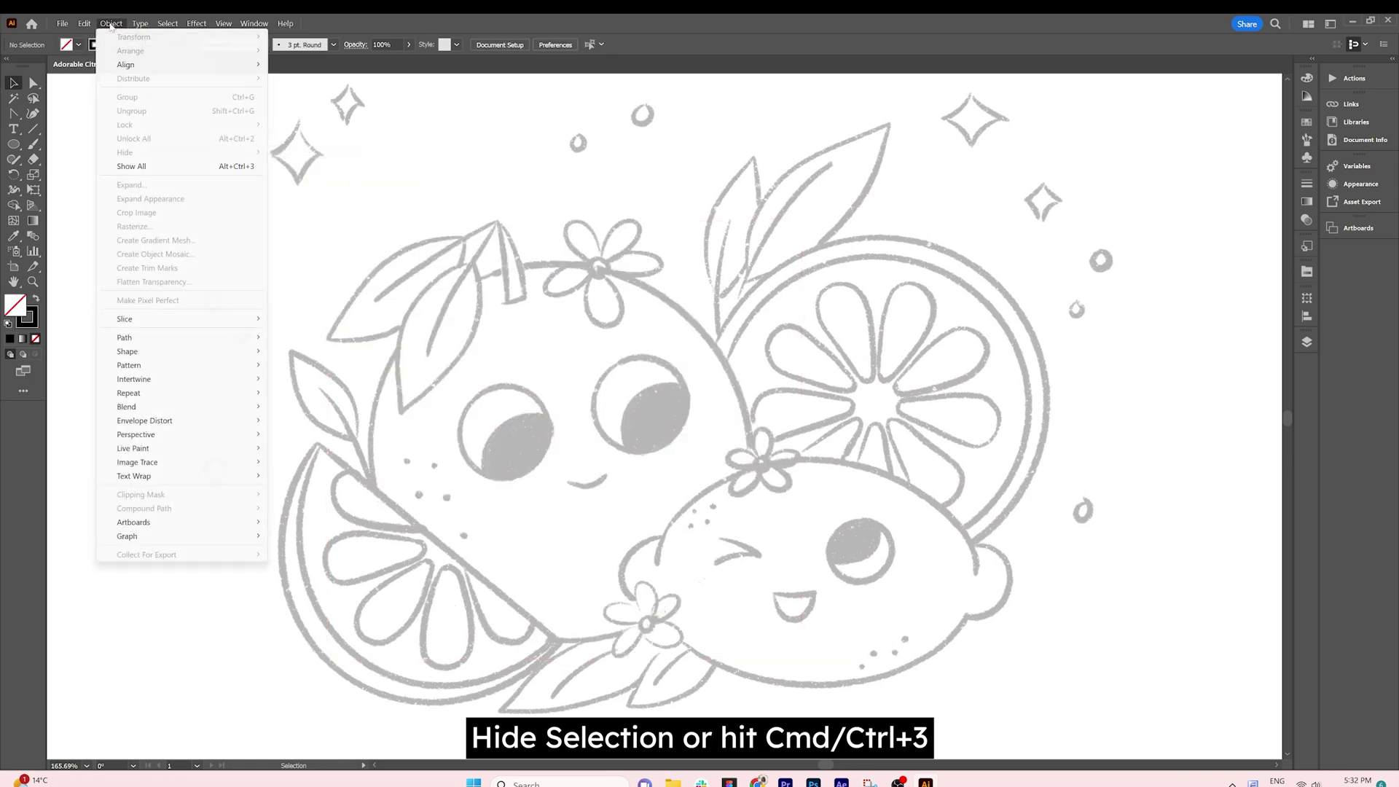
left_click(150, 168)
left_click(503, 133)
key("ctrl+z")
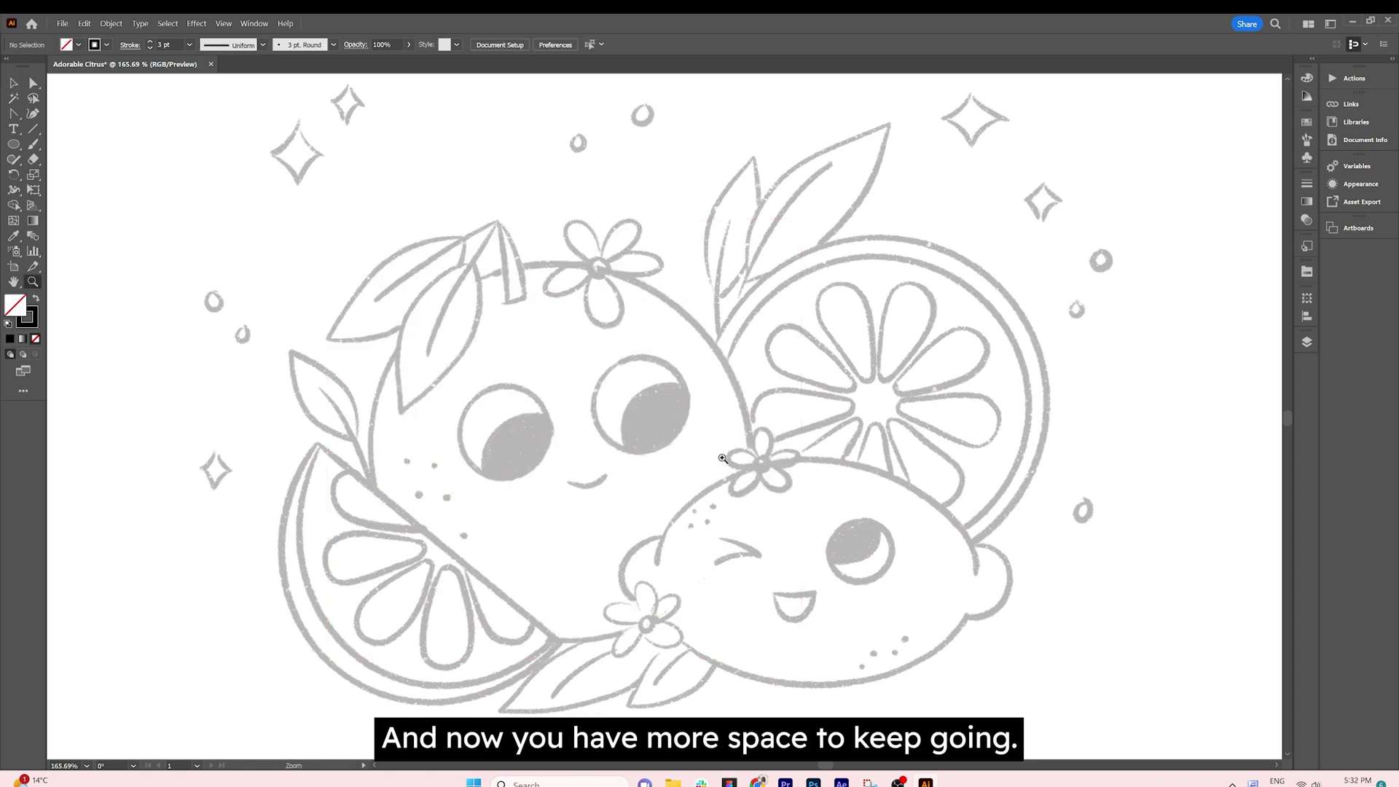
- Draw a large ellipse over the lemon's body and a circle over each end, about 334 by 196 px overall
left_click_drag(722, 458, 645, 362)
left_click_drag(708, 485, 705, 541)
key("l")
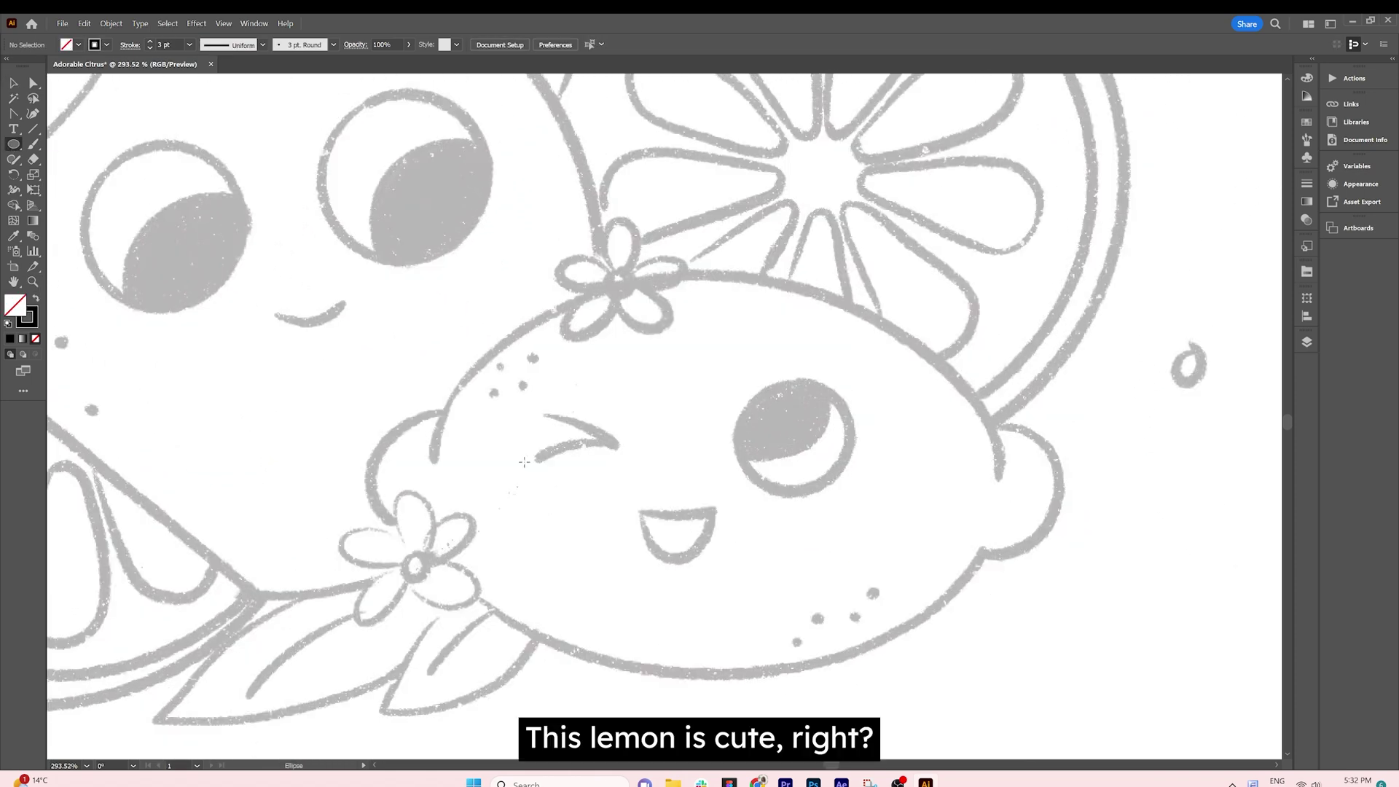
left_click_drag(469, 368, 1000, 681)
left_click_drag(370, 413, 1037, 543)
- Unite the lemon's ellipse and its two end circles into one outline with Pathfinder
key("v")
key("ctrl+a")
left_click(254, 23)
left_click(275, 484)
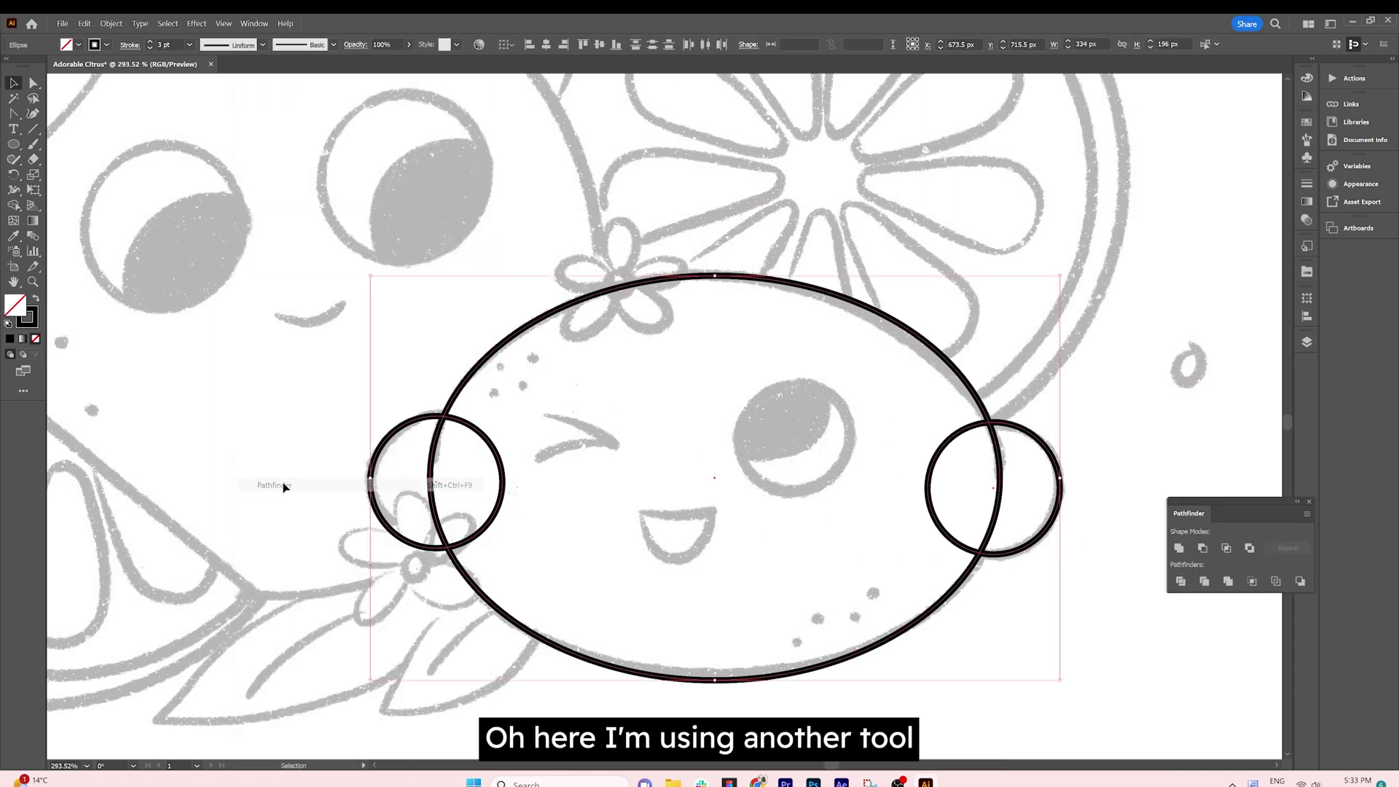
left_click(1178, 549)
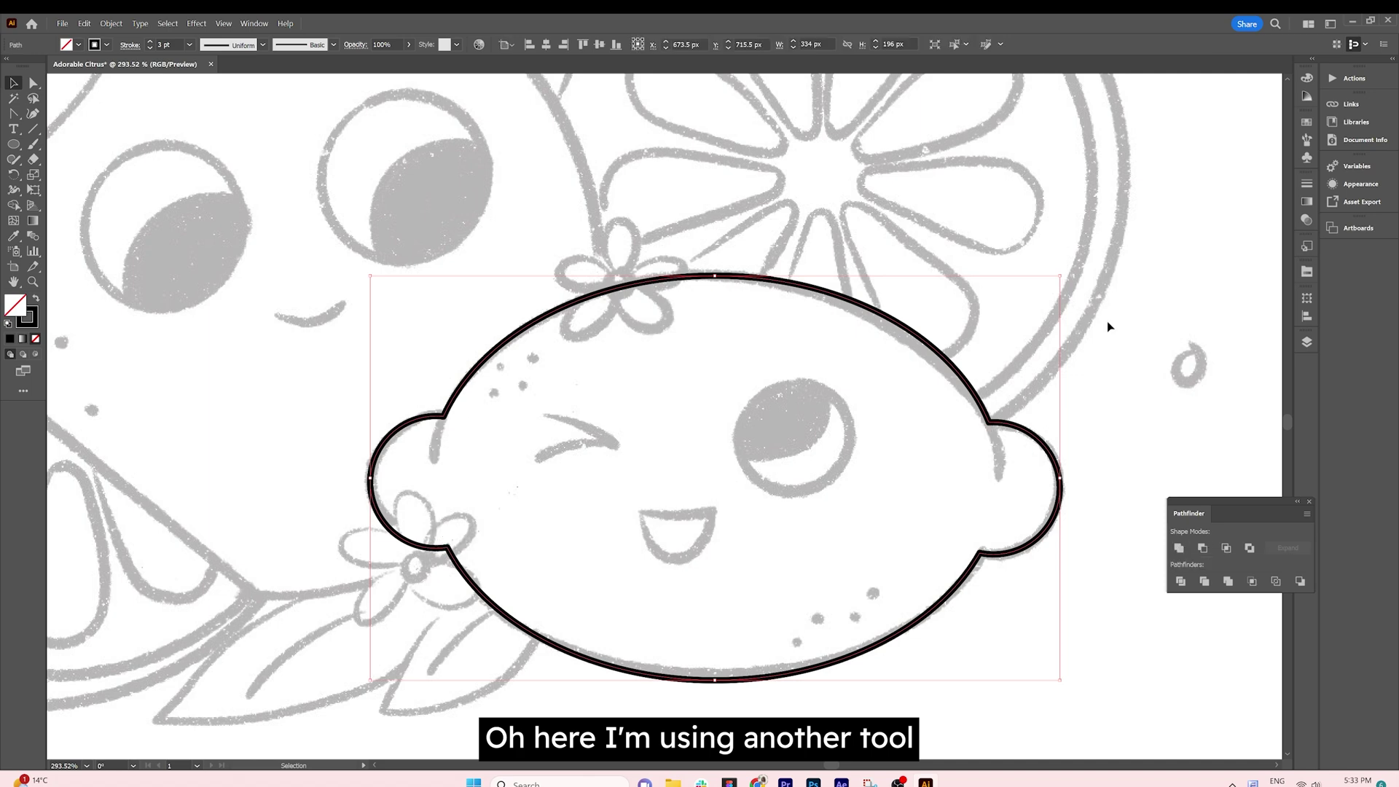
left_click(786, 498)
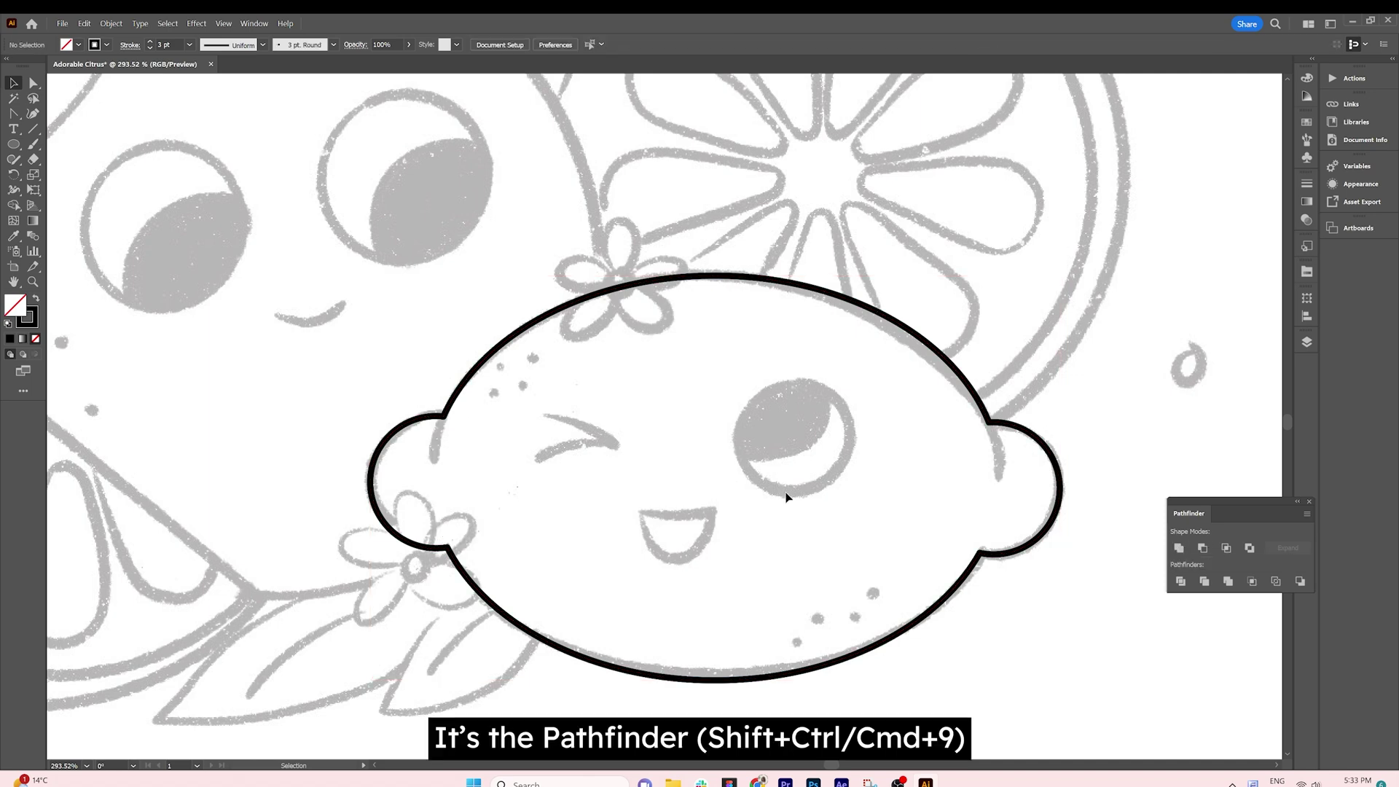
- Draw a short curved line at each end of the lemon, continuing the body's contour inward over the sketch
left_click(434, 464)
left_click(444, 417)
key("shift+c")
left_click_drag(439, 442, 436, 441)
left_click(1000, 479)
left_click(989, 421)
key("shift+c")
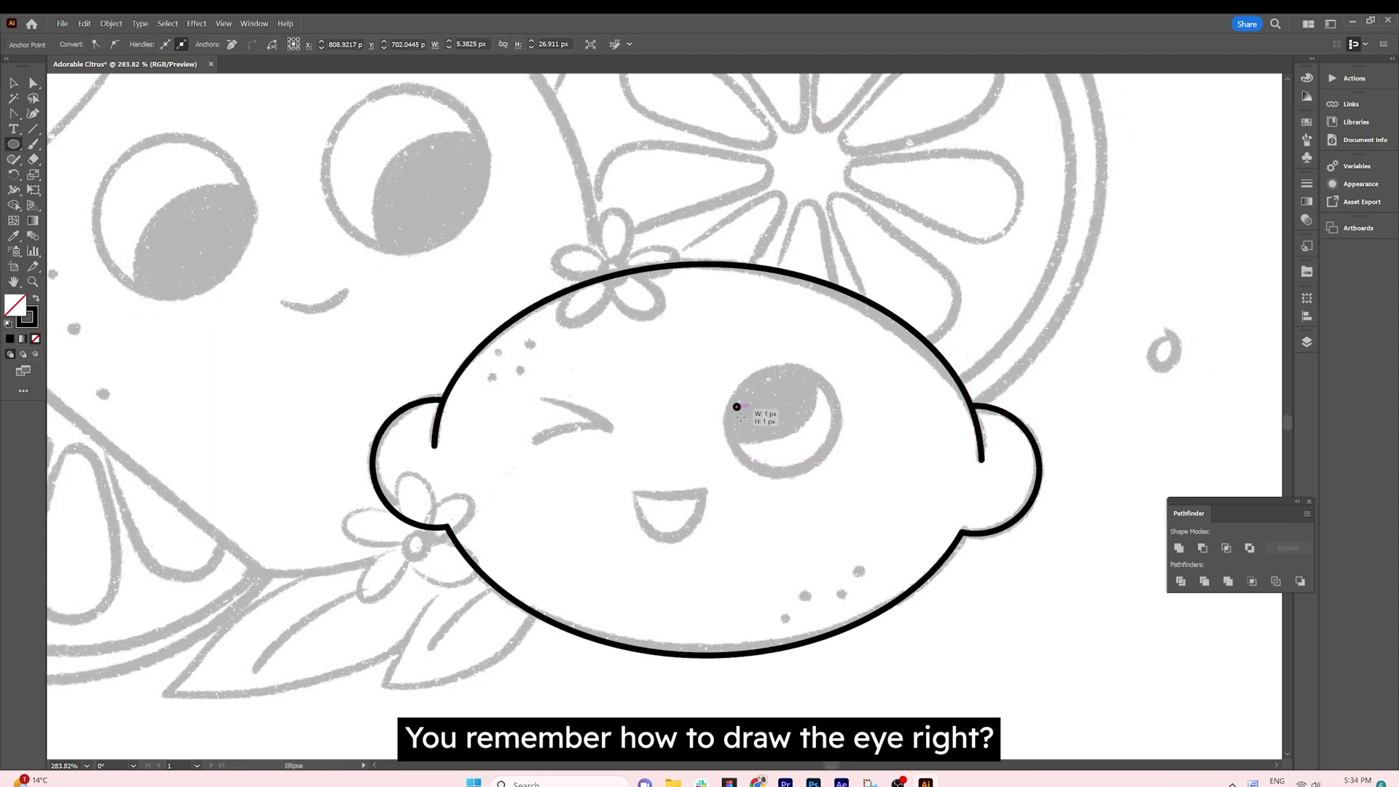
- Draw the lemon's open eye about 56 px wide from overlapping circles, and trim the pupil's overhang with Shape Builder
mouse_move(785, 420)
left_mouse_down()
mouse_move(847, 486)
mouse_move(817, 476)
mouse_move(816, 405)
mouse_move(813, 417)
left_mouse_up()
key("v")
left_click_drag(857, 466, 722, 358)
key("shift+m")
left_click(770, 350, "alt")
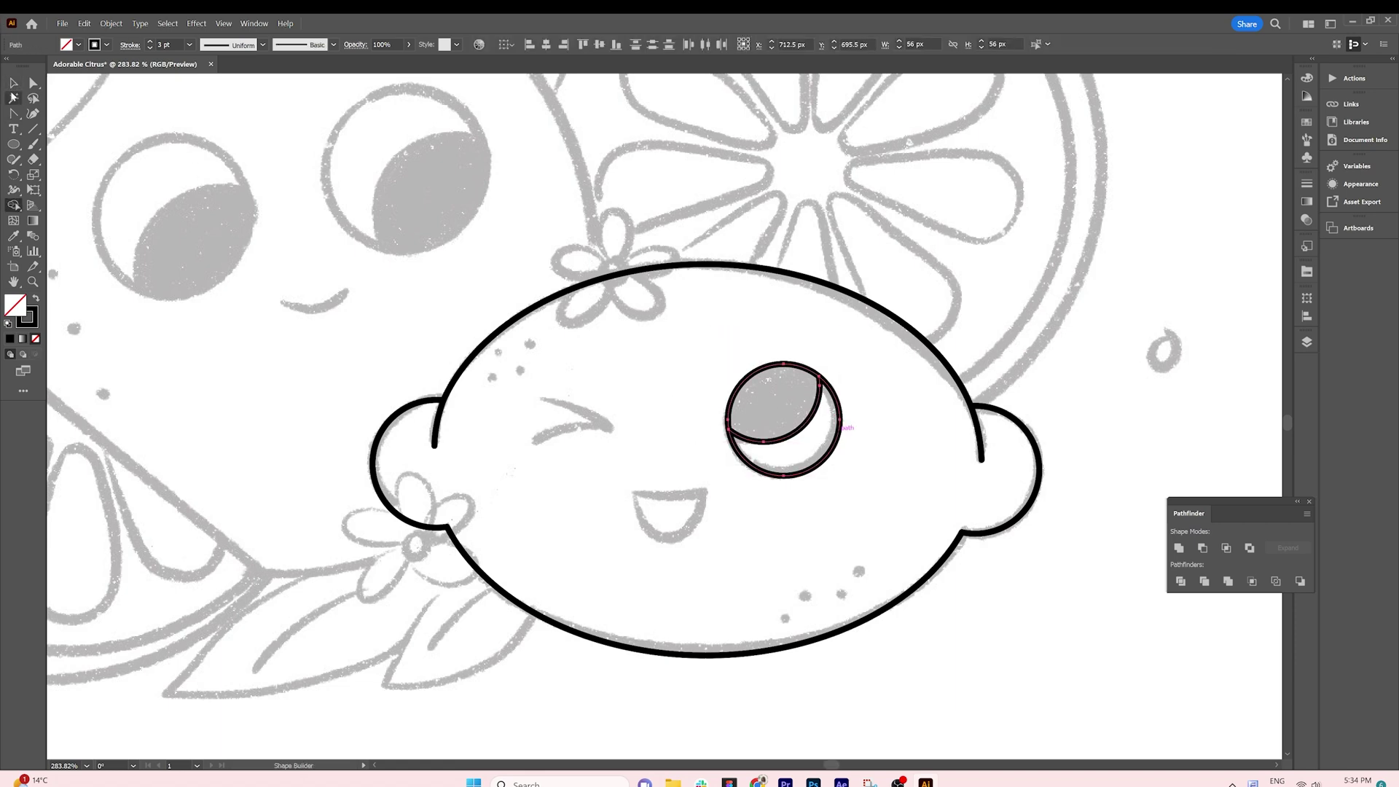
left_click(12, 86)
left_click(715, 403)
left_click_drag(806, 433, 805, 415)
key("ctrl+z")
left_click(874, 380)
- Draw the lemon's winking eye as an angled Pen path and bend both of its lines to follow the sketch
key("p")
left_click(541, 398)
left_click(611, 427)
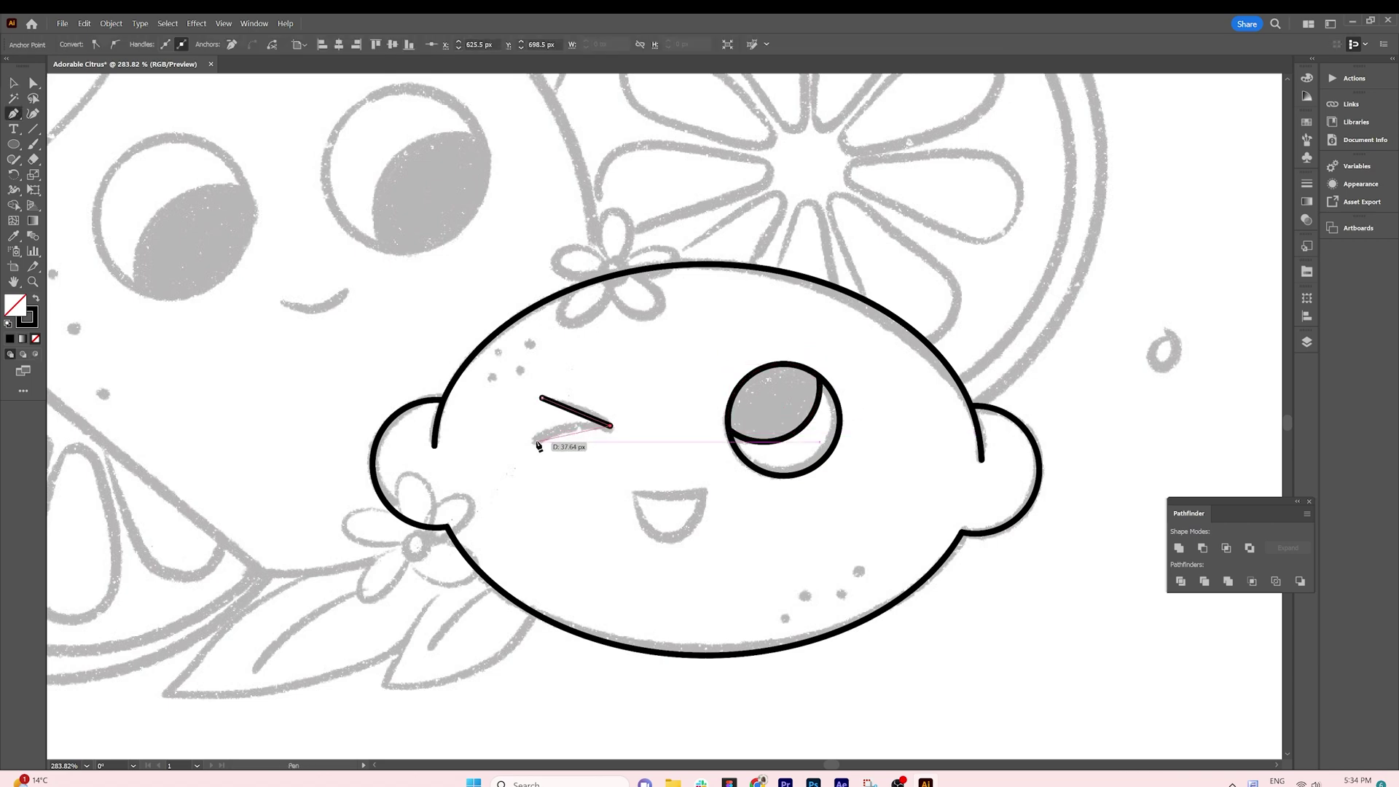
left_click(536, 442)
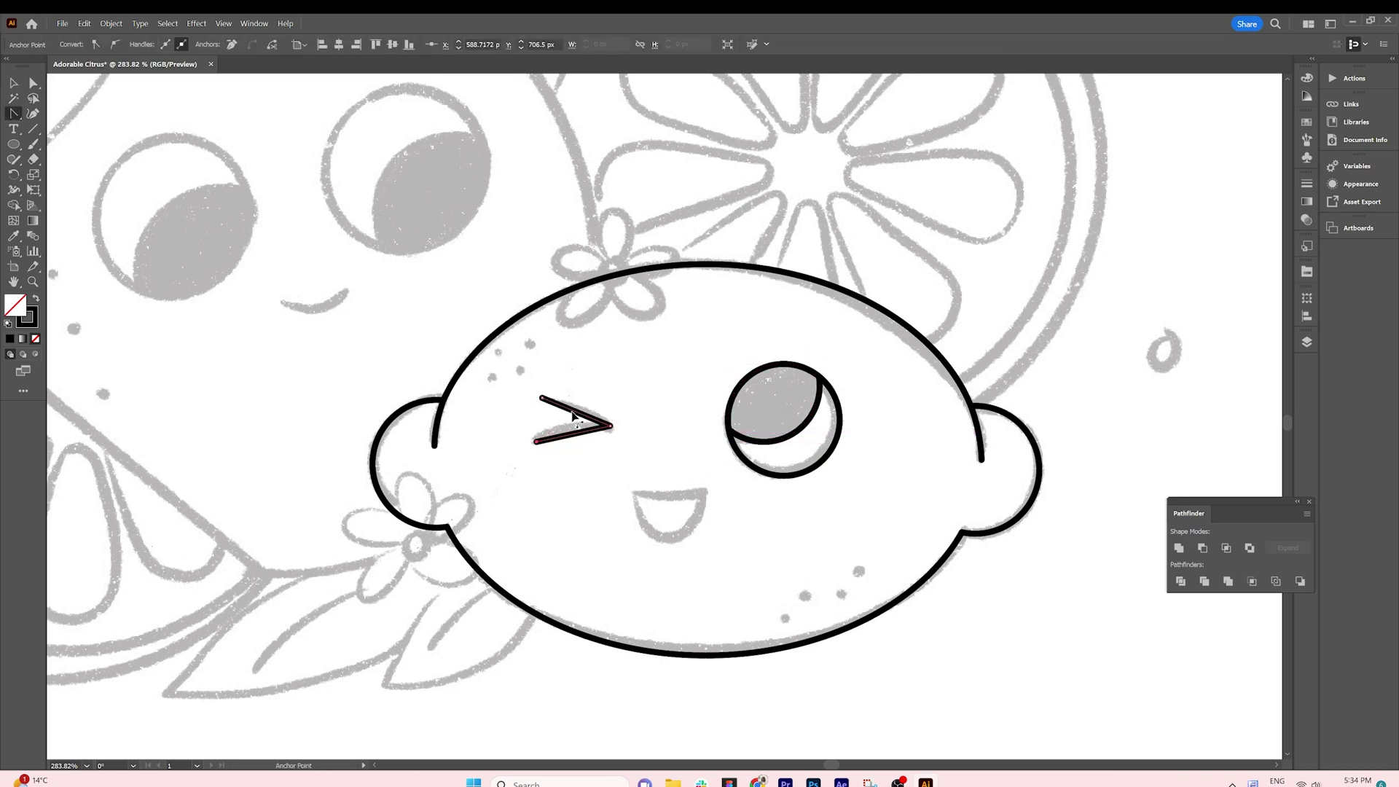
left_click_drag(574, 412, 568, 432)
- Draw the lemon's open mouth as a closed three-point Pen path and round its lower side to match the sketch
key("p")
left_click(633, 493)
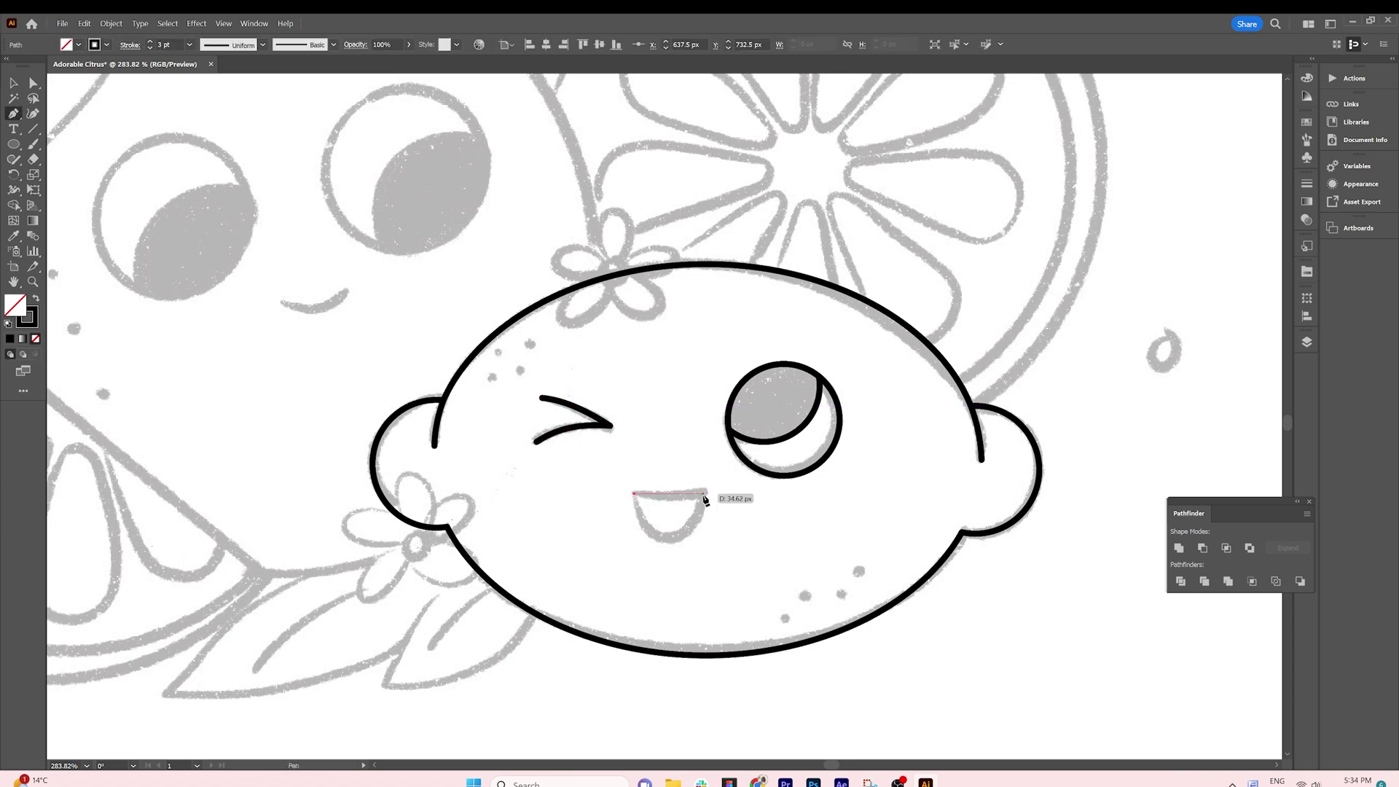
left_click(705, 494)
left_click(668, 540)
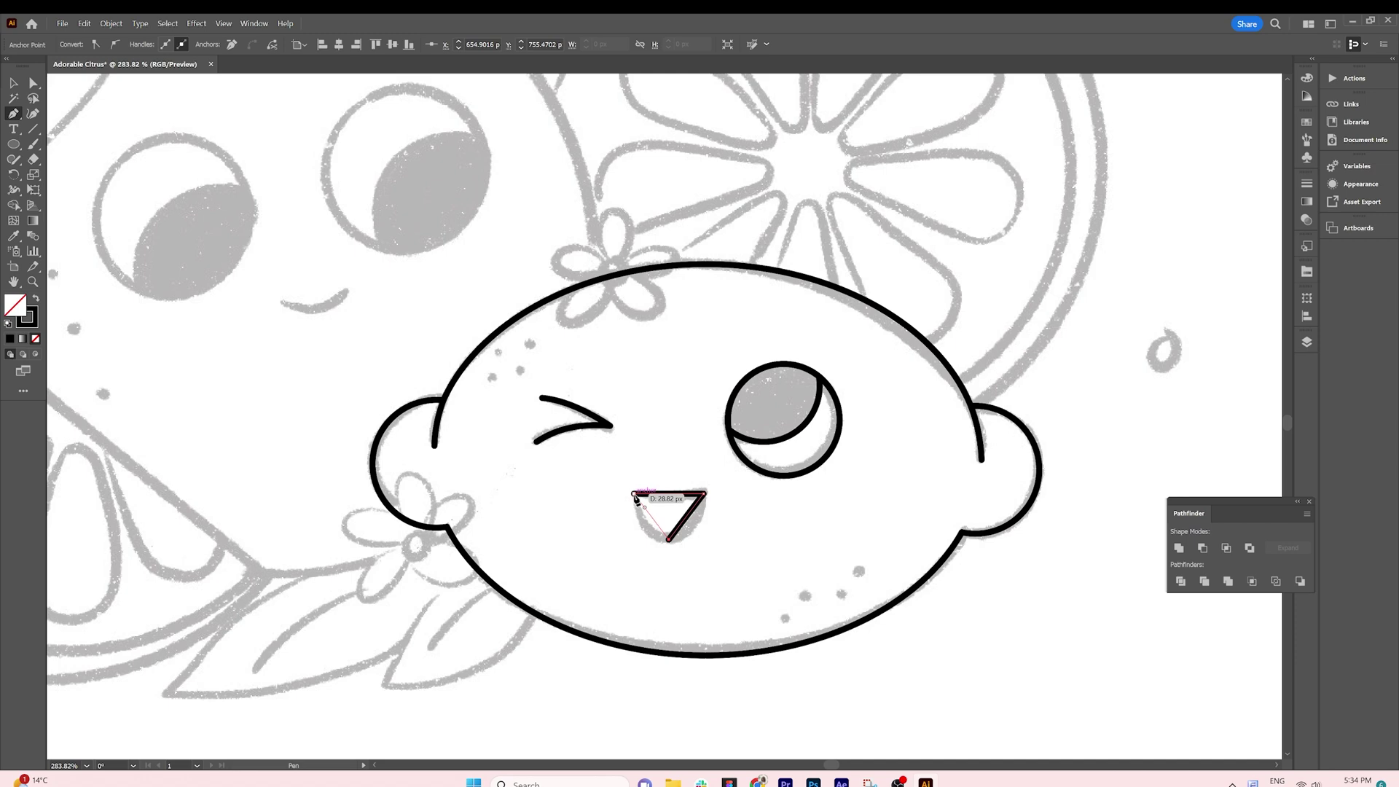
left_click(634, 494)
key("shift+c")
left_click_drag(669, 540, 640, 541)
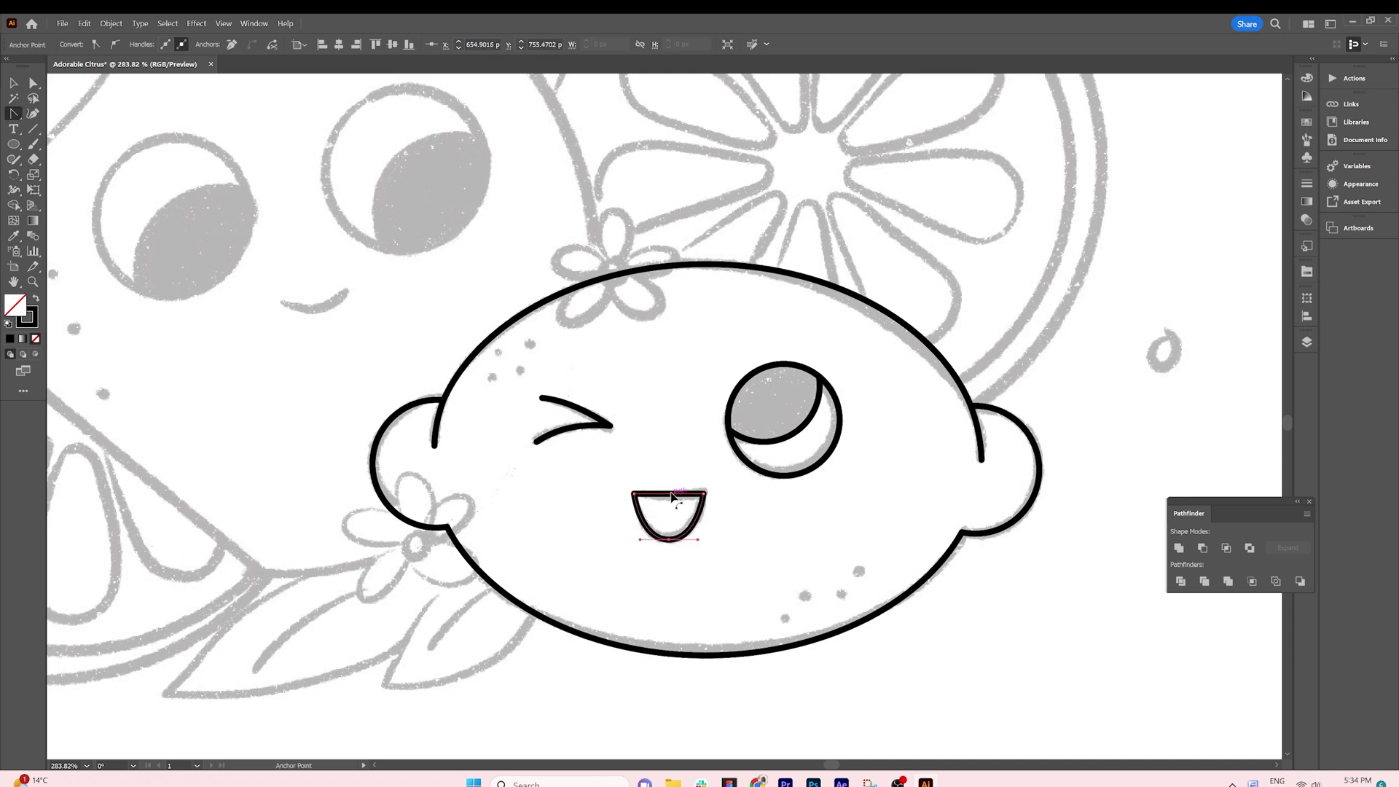
left_click_drag(671, 493, 671, 496)
- Place filled black freckle dots on the lemon's upper-left and lower-right sides, and hide the finished lemon
key("l")
key("shift+x")
key("v")
mouse_move(526, 341)
left_mouse_down()
mouse_move(536, 349)
mouse_move(498, 354)
left_mouse_up()
left_click_drag(498, 354, 522, 370)
mouse_move(521, 370)
left_mouse_down()
mouse_move(488, 380)
mouse_move(785, 617)
left_mouse_up()
left_click_drag(858, 573, 860, 570)
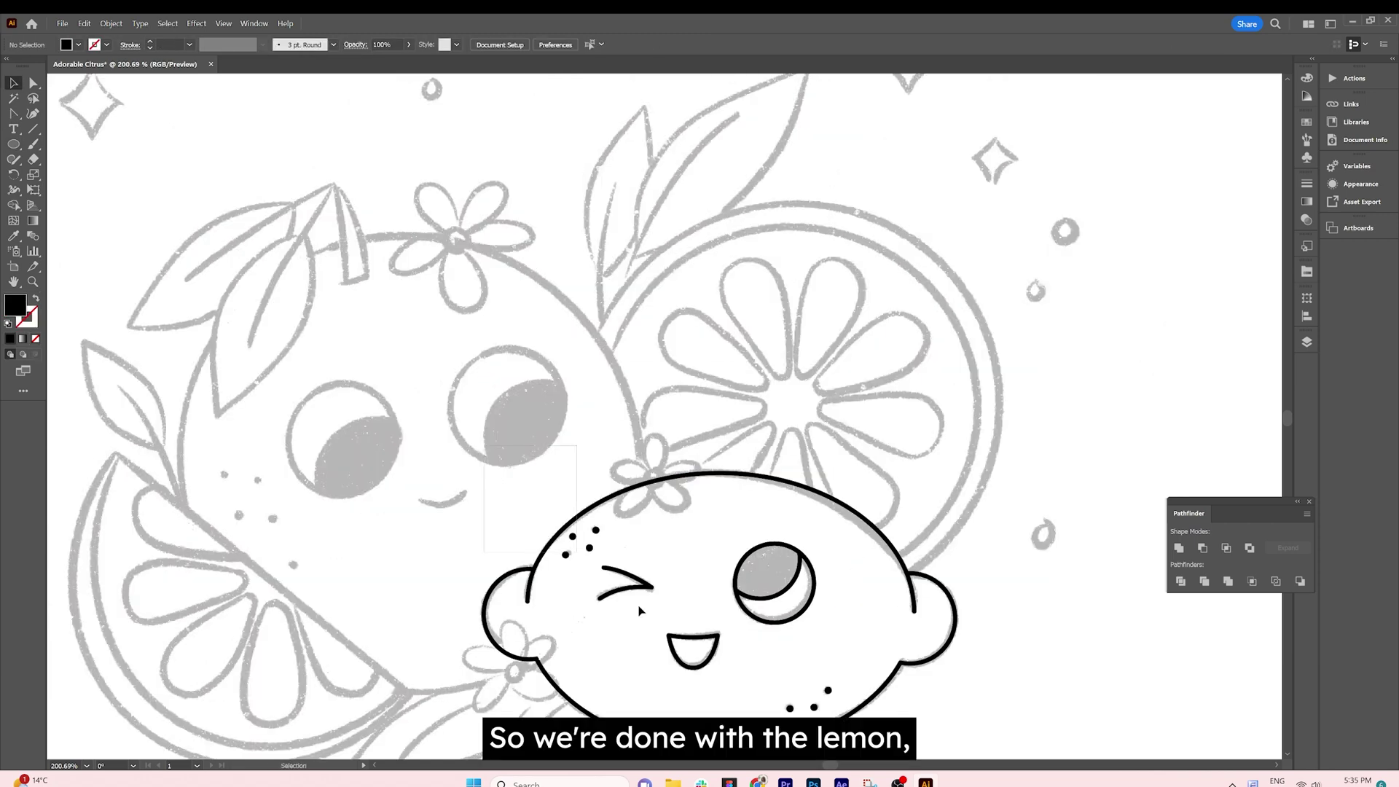
left_click_drag(959, 736, 960, 734)
key("ctrl+3")
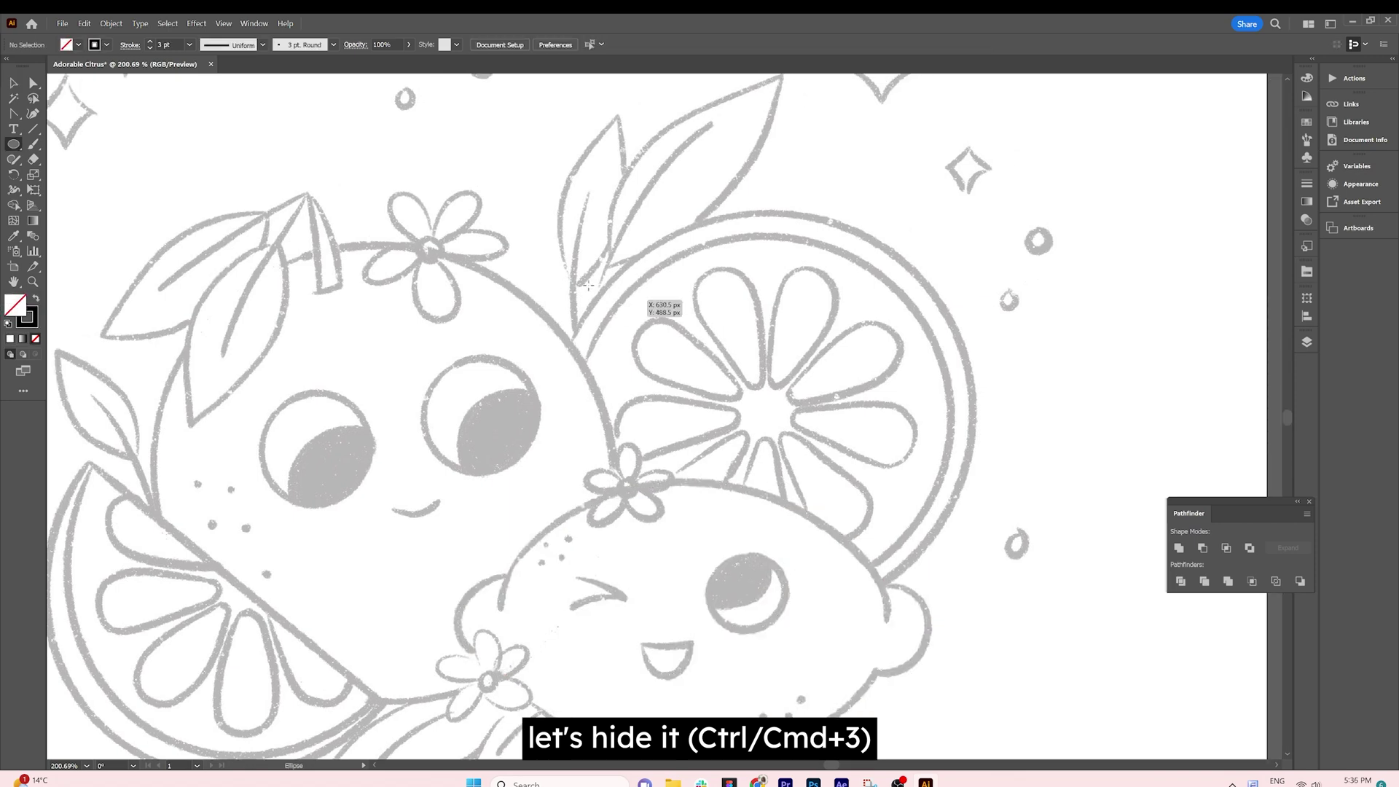
- Draw the citrus slice's outer circle about 291 px wide, a slightly smaller inner circle, and a small circle at the centre
mouse_move(609, 309)
left_mouse_down()
mouse_move(755, 474)
mouse_move(889, 538)
mouse_move(928, 620)
left_mouse_up()
key("v")
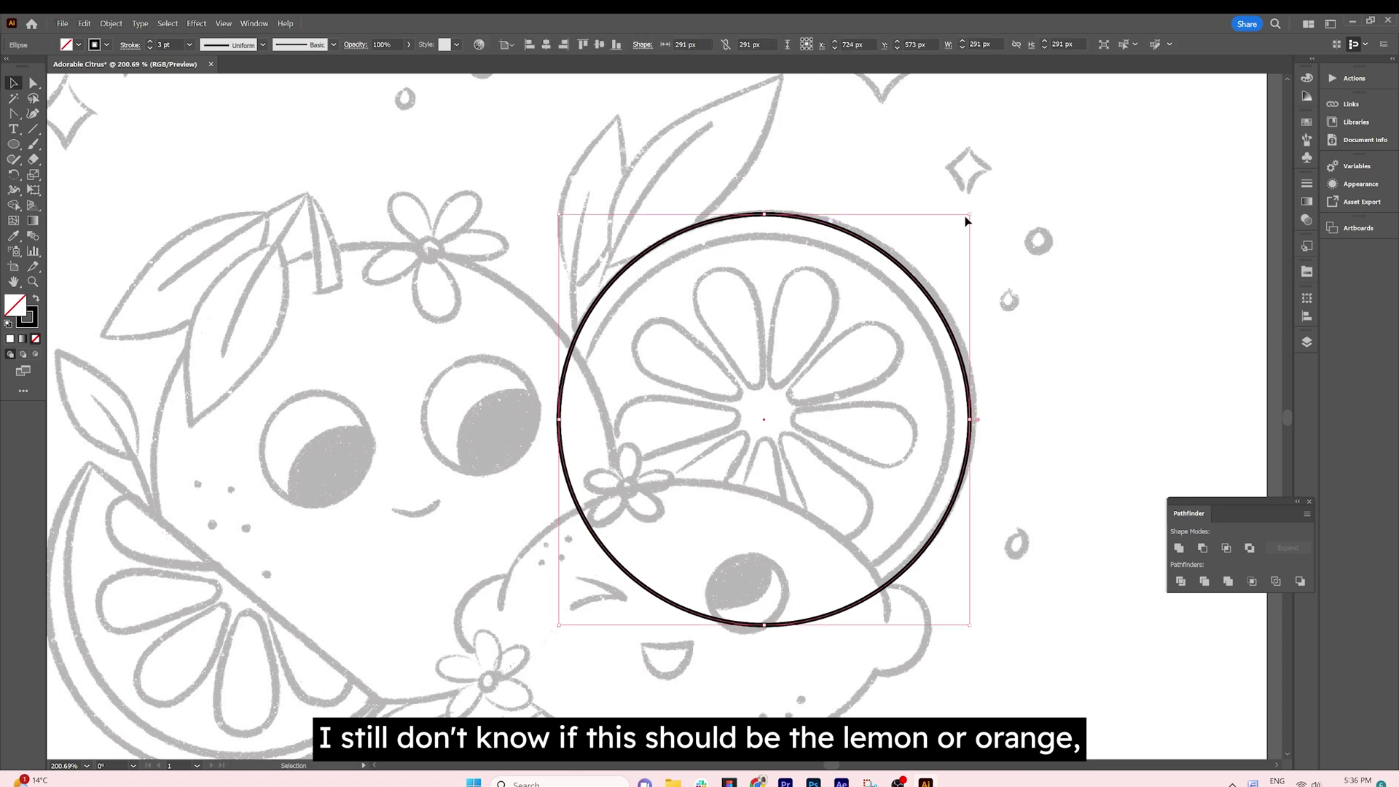
left_click_drag(971, 216, 951, 231)
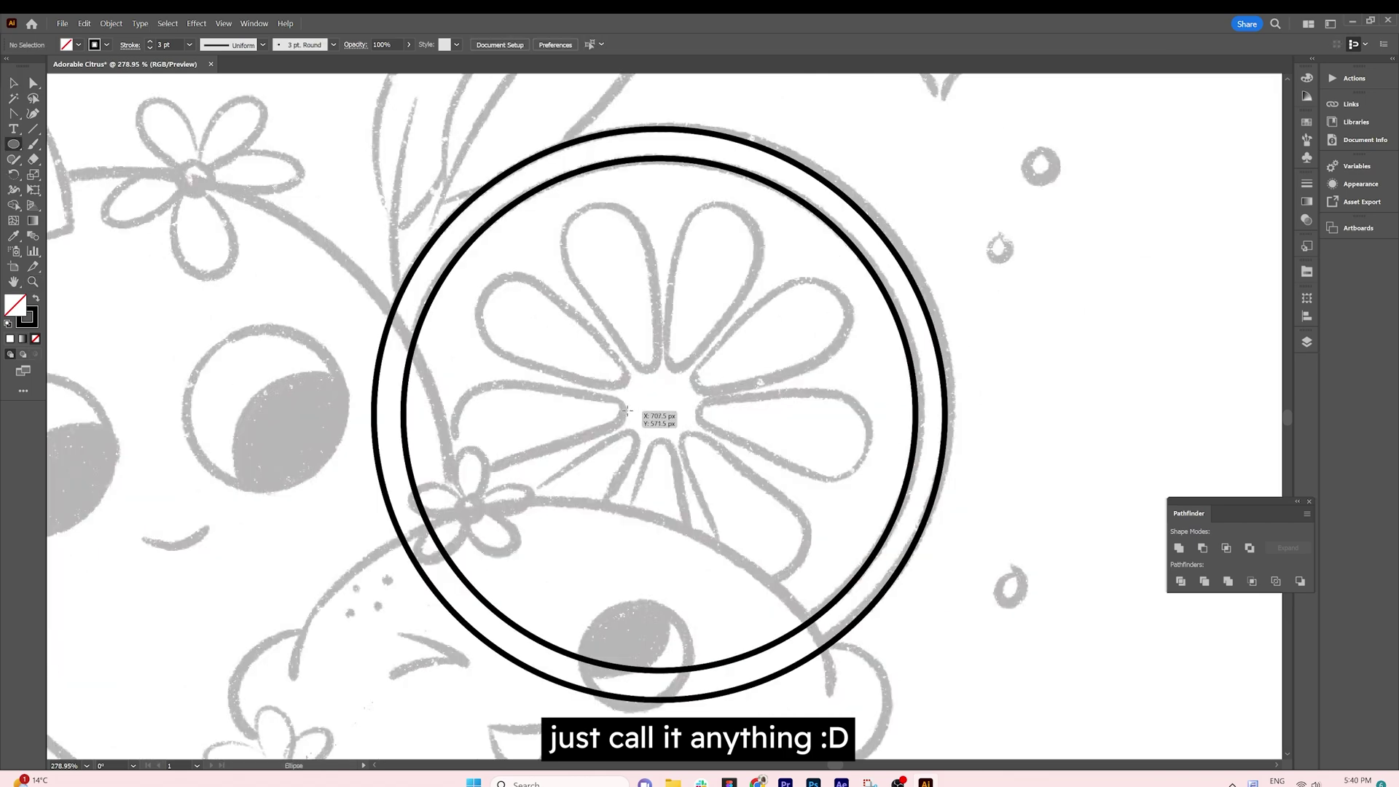
left_click_drag(660, 402, 697, 442)
key("v")
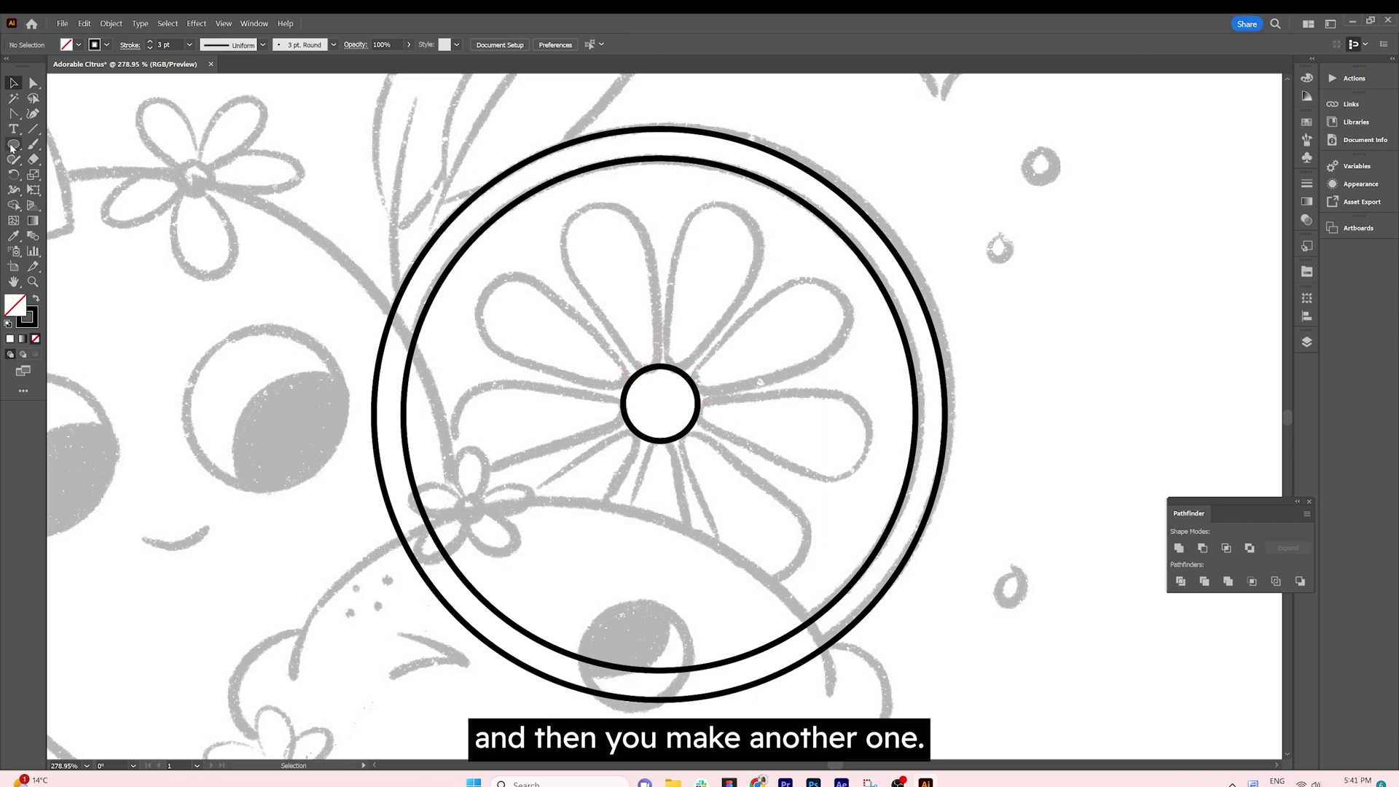
- Draw a tall rounded shape over the slice's upper-left segment and narrow its lower end into a teardrop
left_click_drag(576, 229, 605, 377)
key("a")
left_click(603, 293)
key("v")
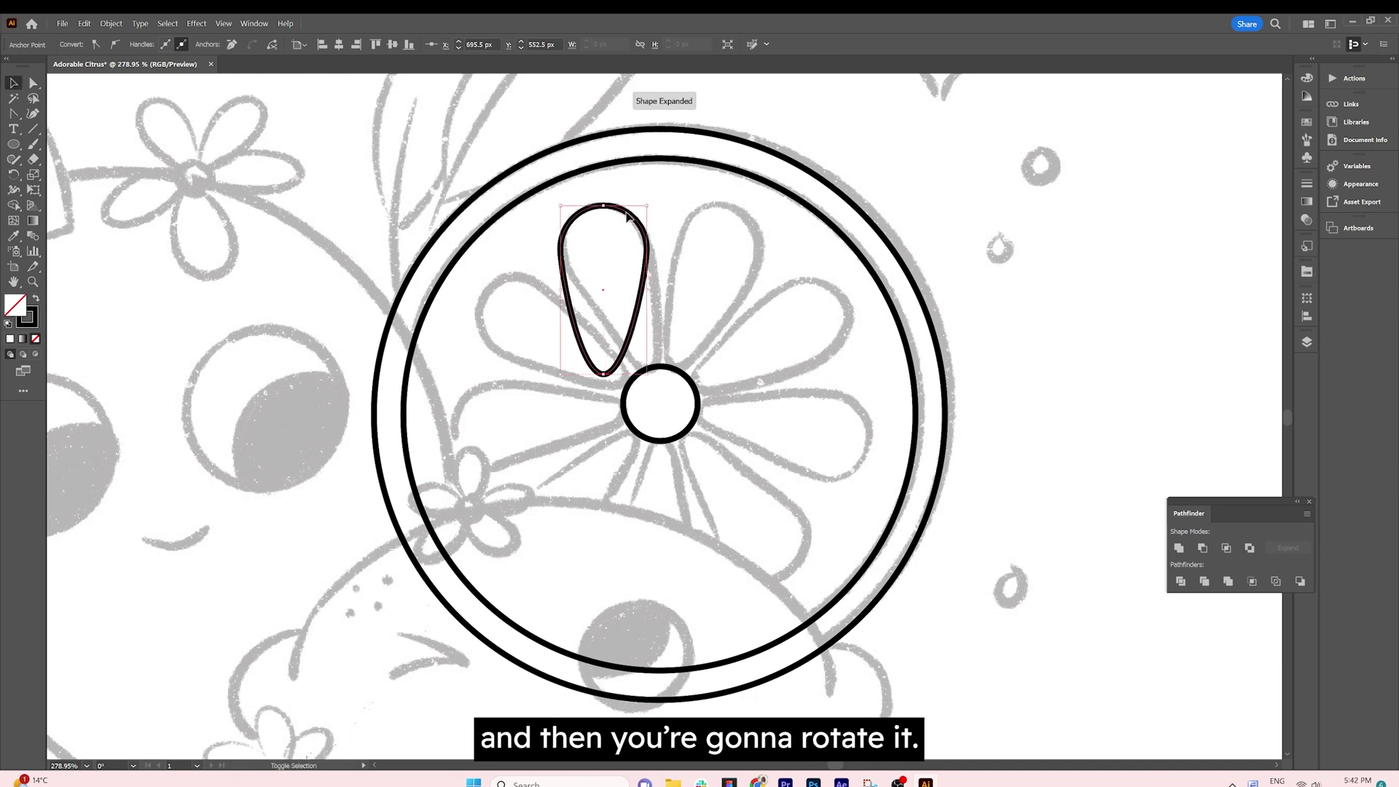
- Rotate the teardrop segment to fit the sketch, and make a rotated copy around the small circle's centre over the neighbouring segment
mouse_move(649, 207)
left_mouse_down()
mouse_move(613, 187)
mouse_move(640, 215)
mouse_move(629, 194)
left_mouse_up()
left_click(647, 198)
left_click(643, 232)
key("r")
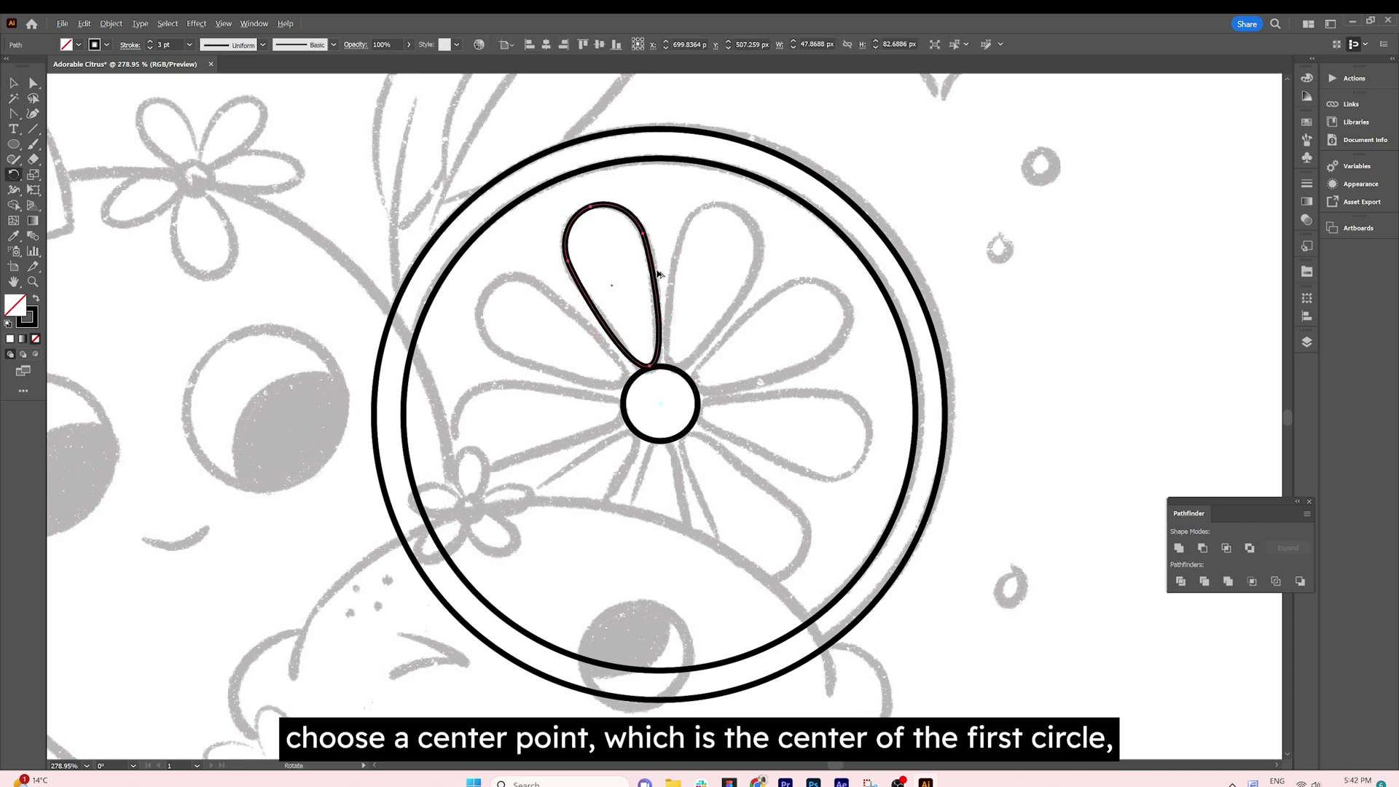
left_click_drag(657, 273, 748, 286)
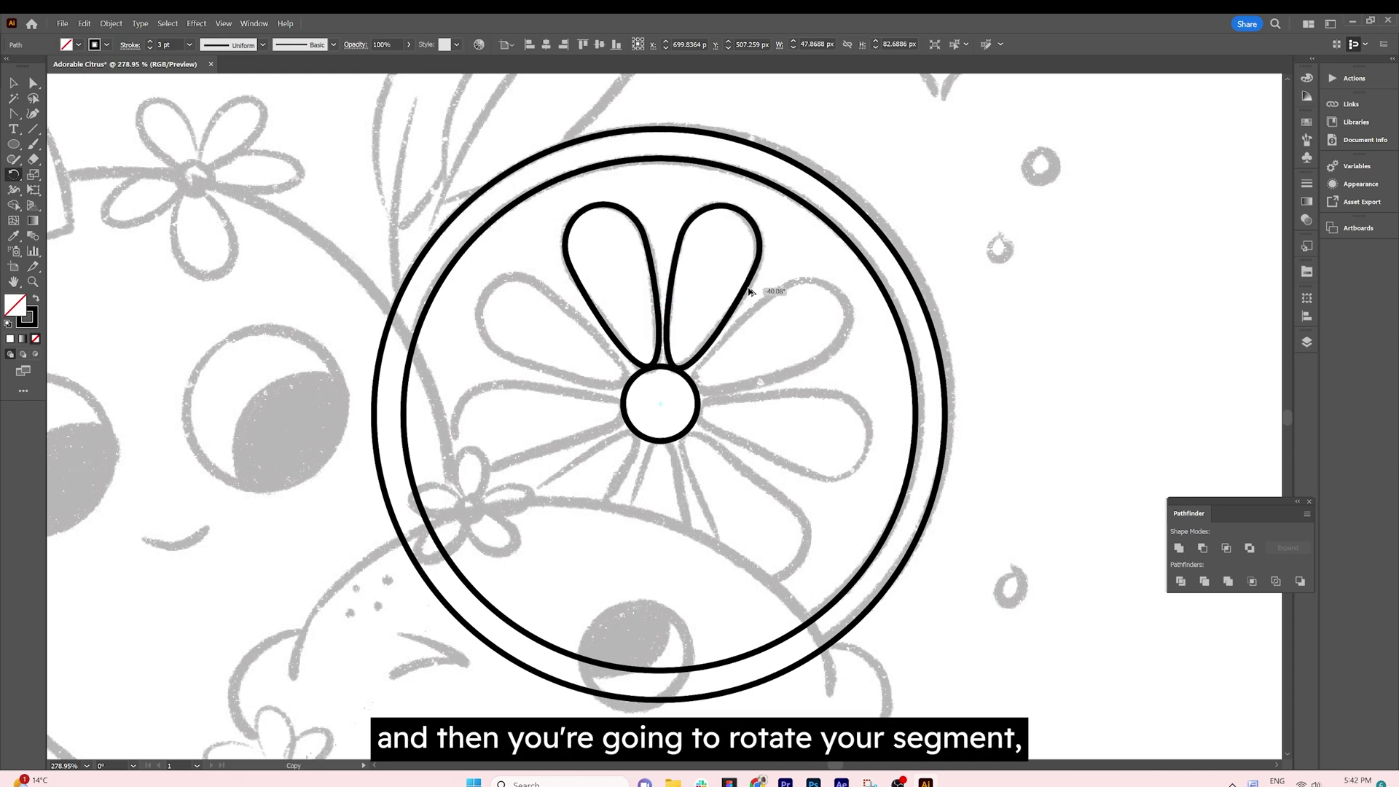
- Repeat the rotated segment copy until nine teardrops ring the slice's centre, and remove the small centre circle
key("ctrl+d")
key("ctrl+d")
key("ctrl+d")
key("ctrl+d")
key("ctrl+d")
key("ctrl+d")
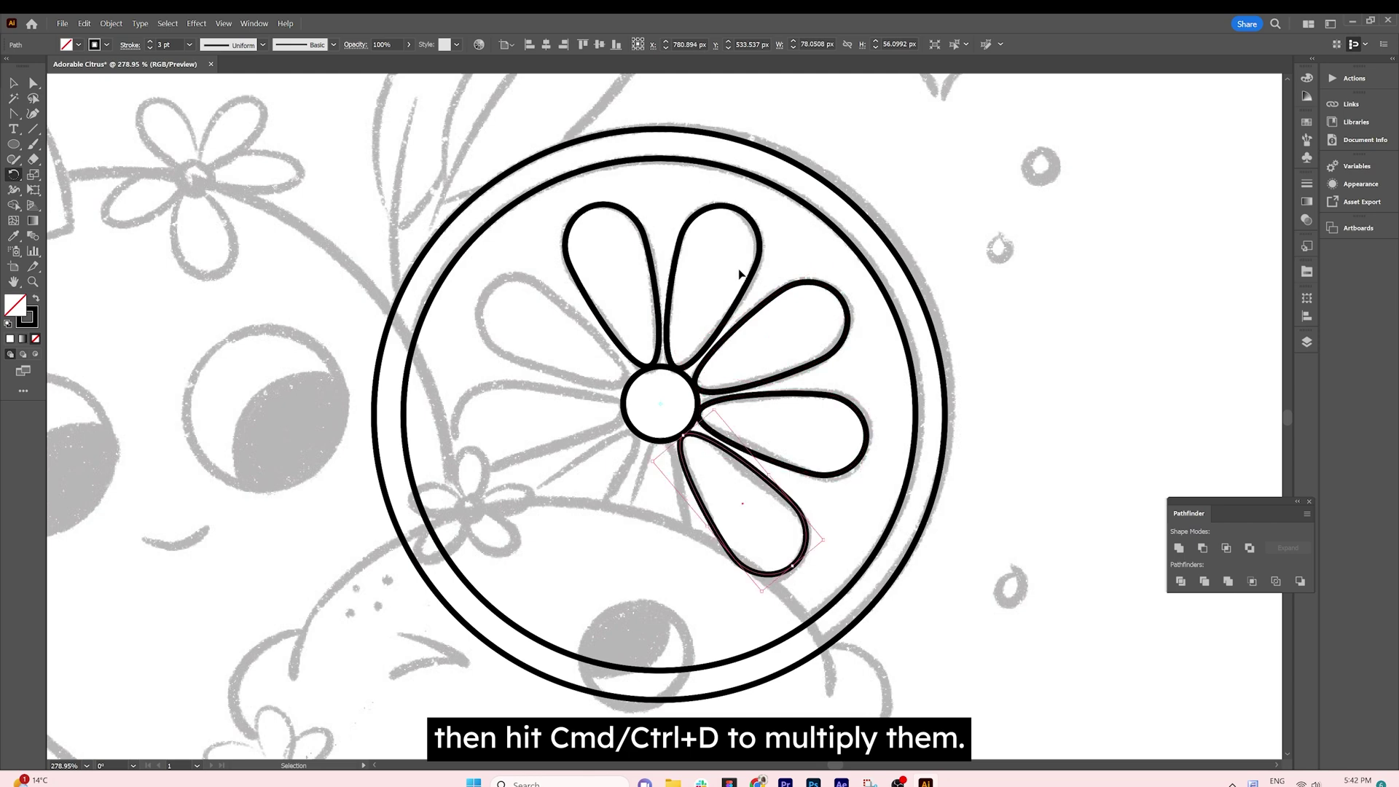
key("ctrl+d")
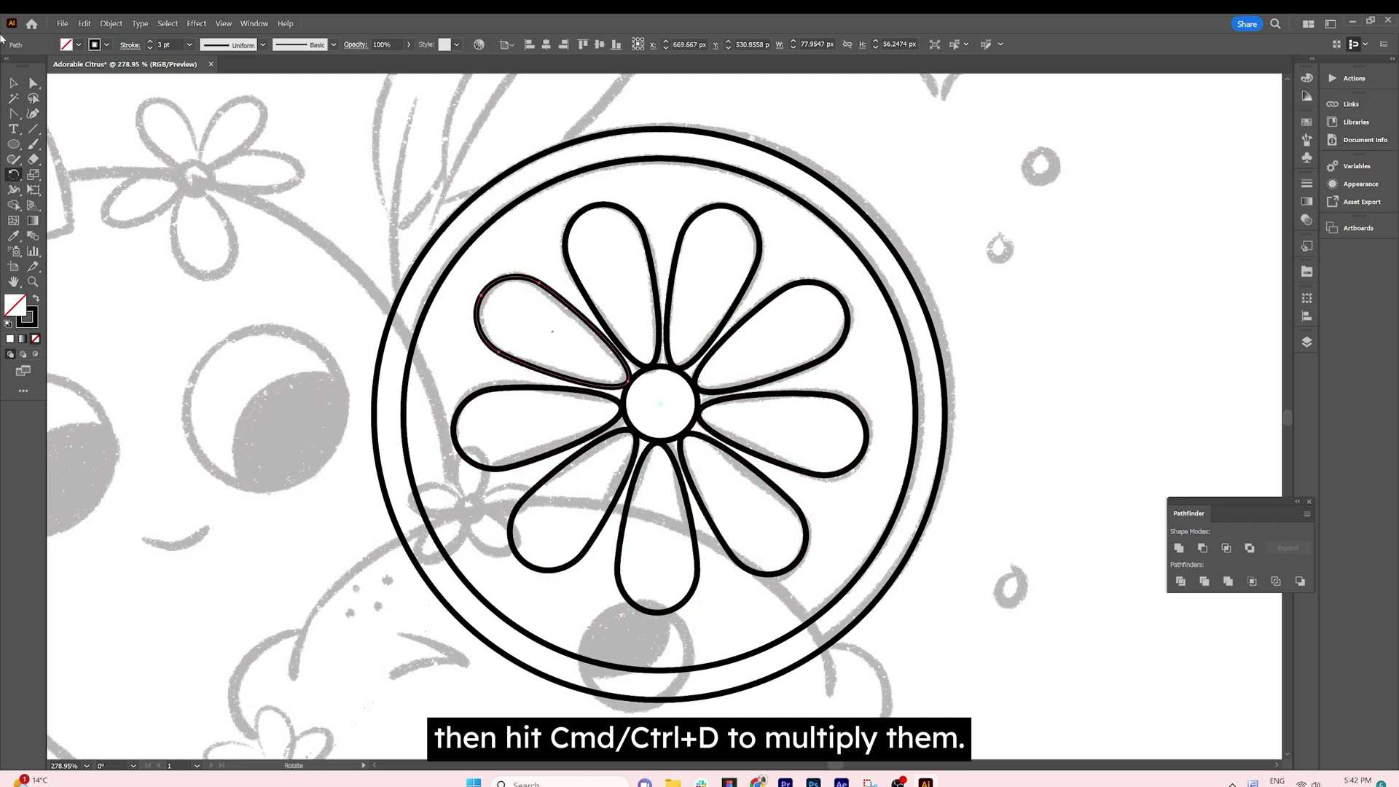
left_click(12, 84)
left_click(625, 257)
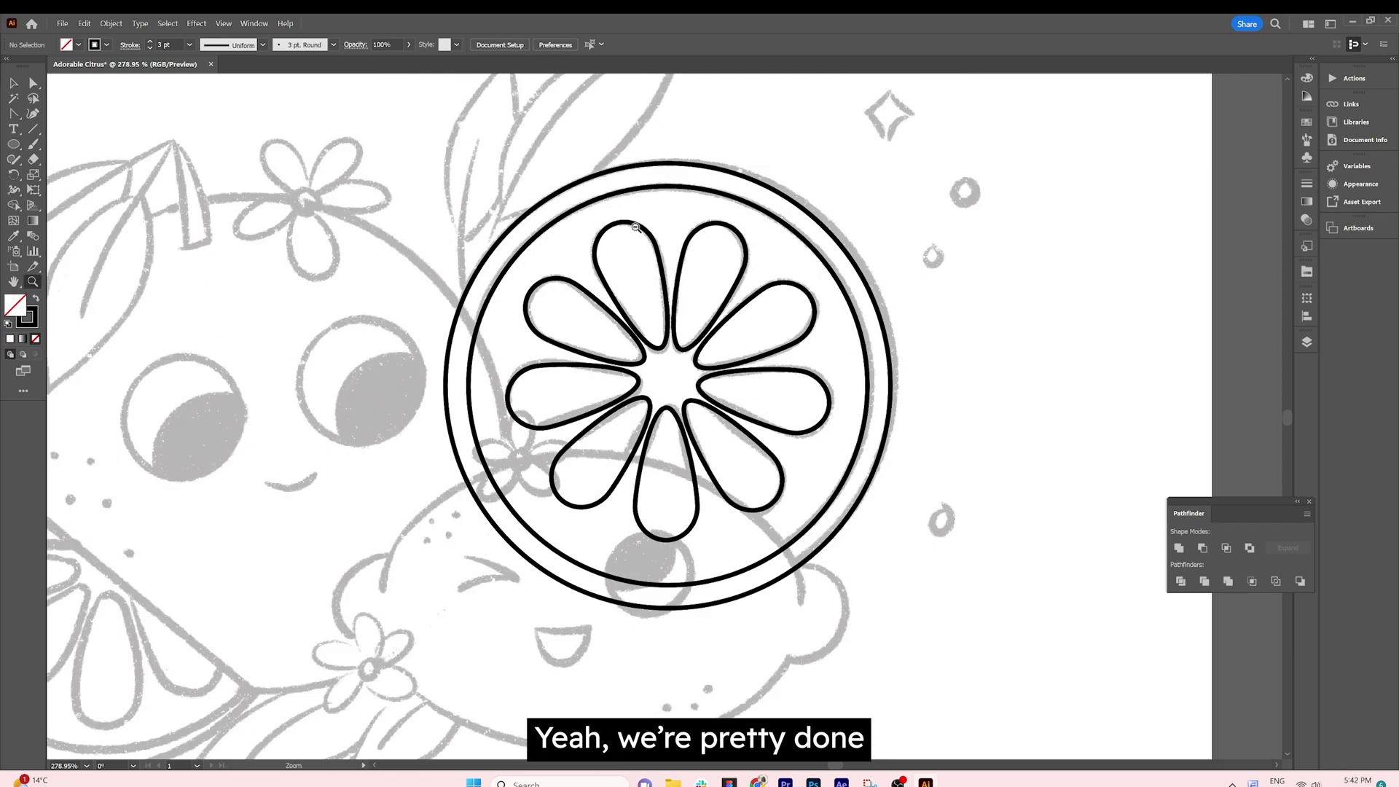
- Draw a circle matching the lower-left half slice's rind and a straight line through it along the slice's cut edge
key("ctrl+0")
scroll(263, 482, "up", 5)
key("l")
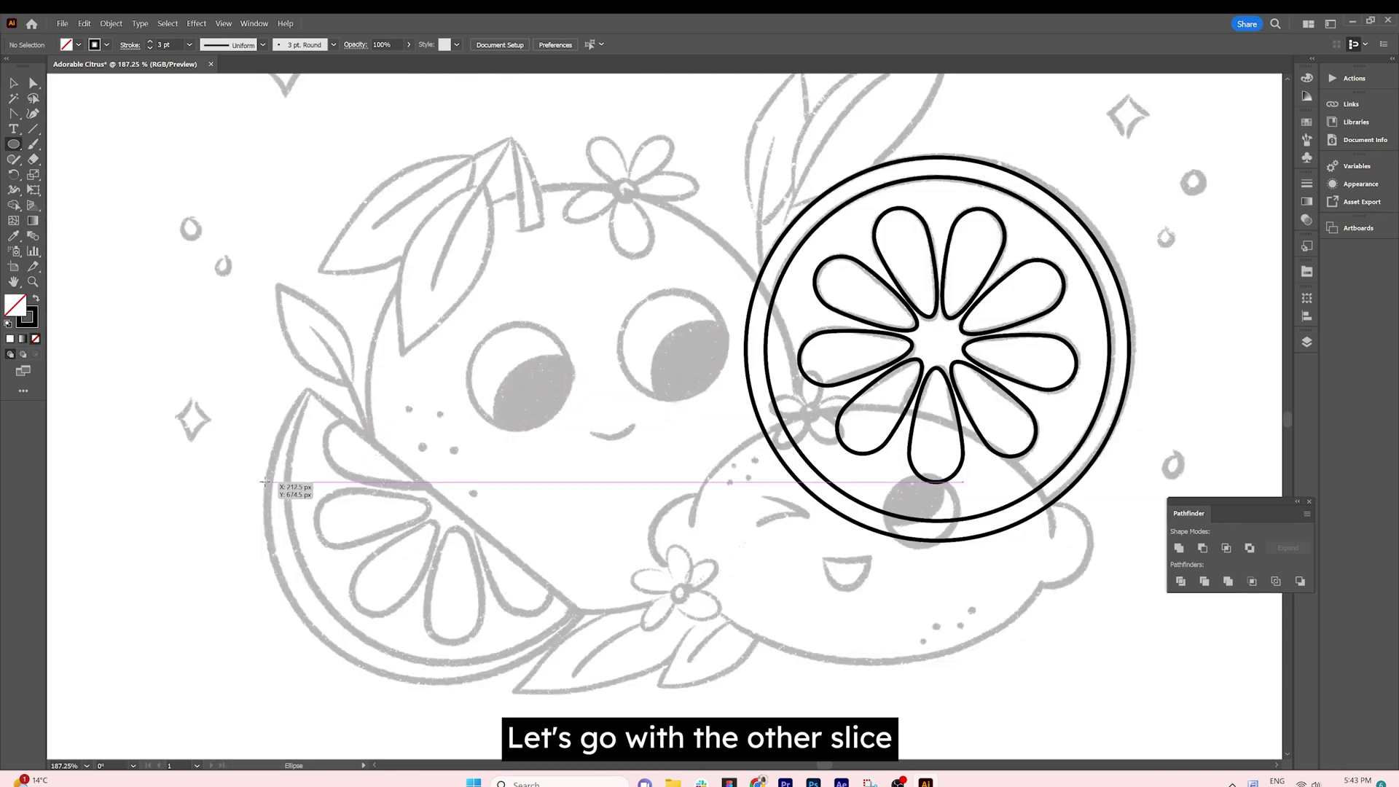
left_click_drag(264, 482, 589, 681)
key("p")
left_click(303, 386)
left_click(582, 613)
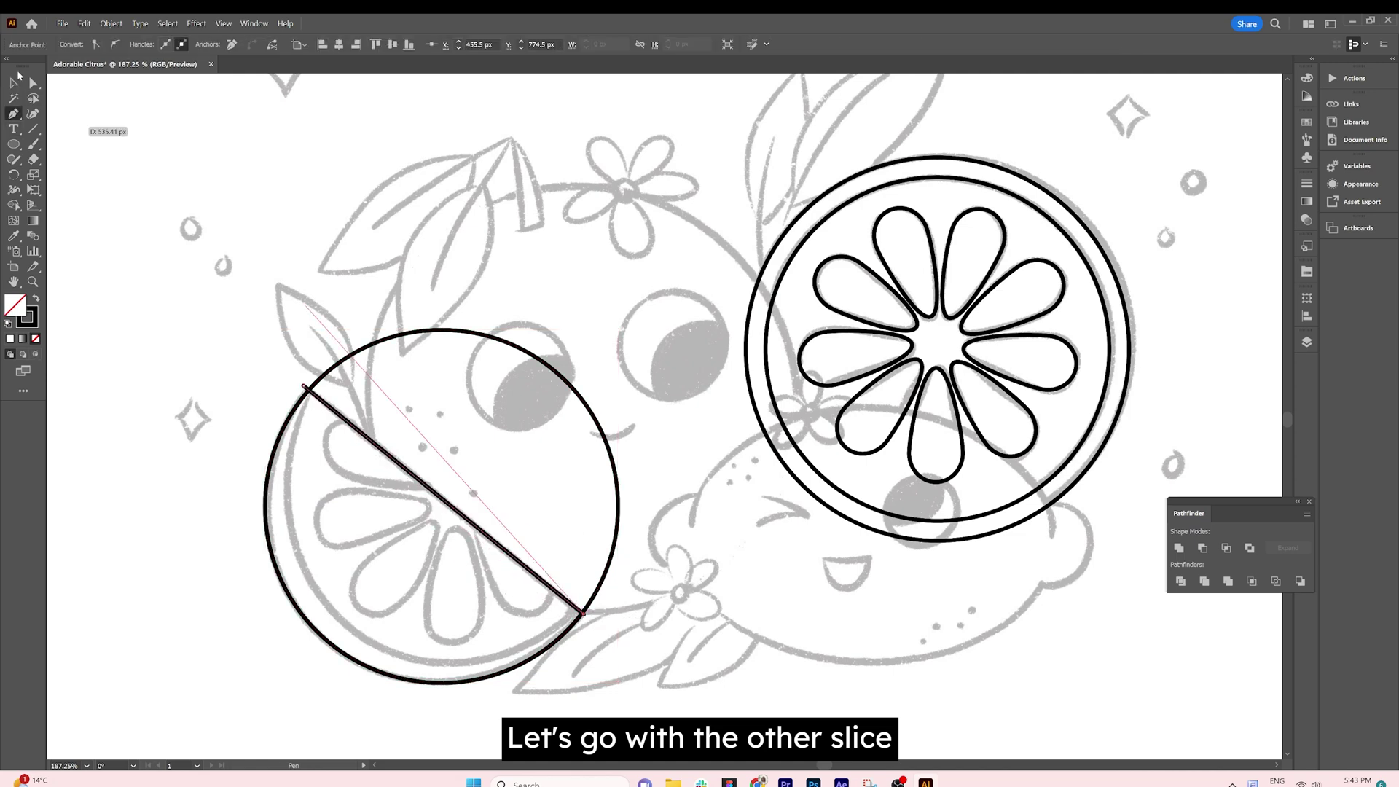
- Remove the circle's part above the cut line with Shape Builder, keeping only the half slice
left_click(14, 83)
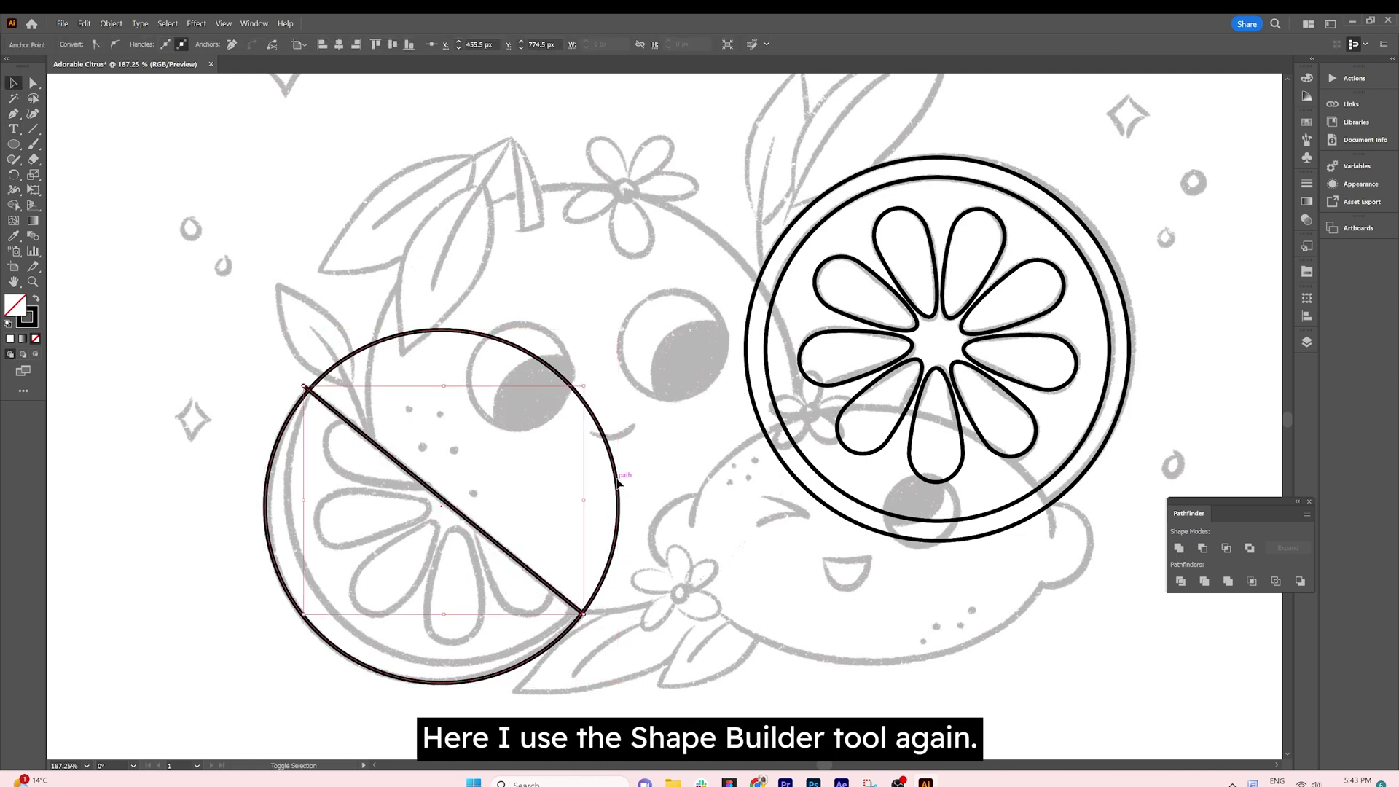
left_click(617, 483, "shift")
key("shift+m")
left_click(602, 476, "alt")
left_click(583, 614, "alt")
left_click(13, 81)
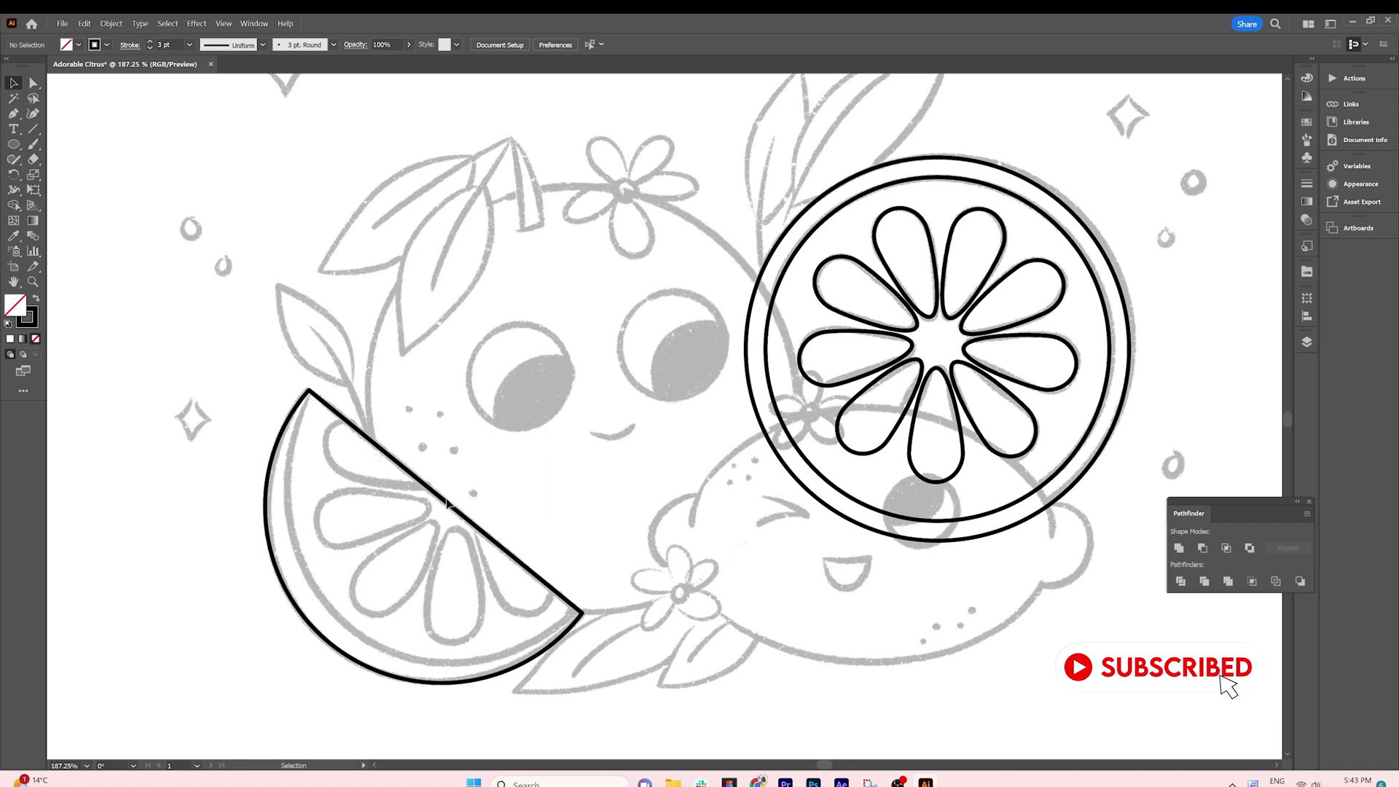
- Duplicate the half slice, then shift and shrink the copy so its curve follows the inner edge of the rind
left_click(444, 502)
left_click_drag(441, 501, 478, 464)
key("Delete")
left_click(400, 464)
key("ctrl+c")
key("ctrl+f")
left_click_drag(400, 464, 421, 449, "alt")
left_click_drag(607, 667, 527, 652)
left_click(536, 581, "shift")
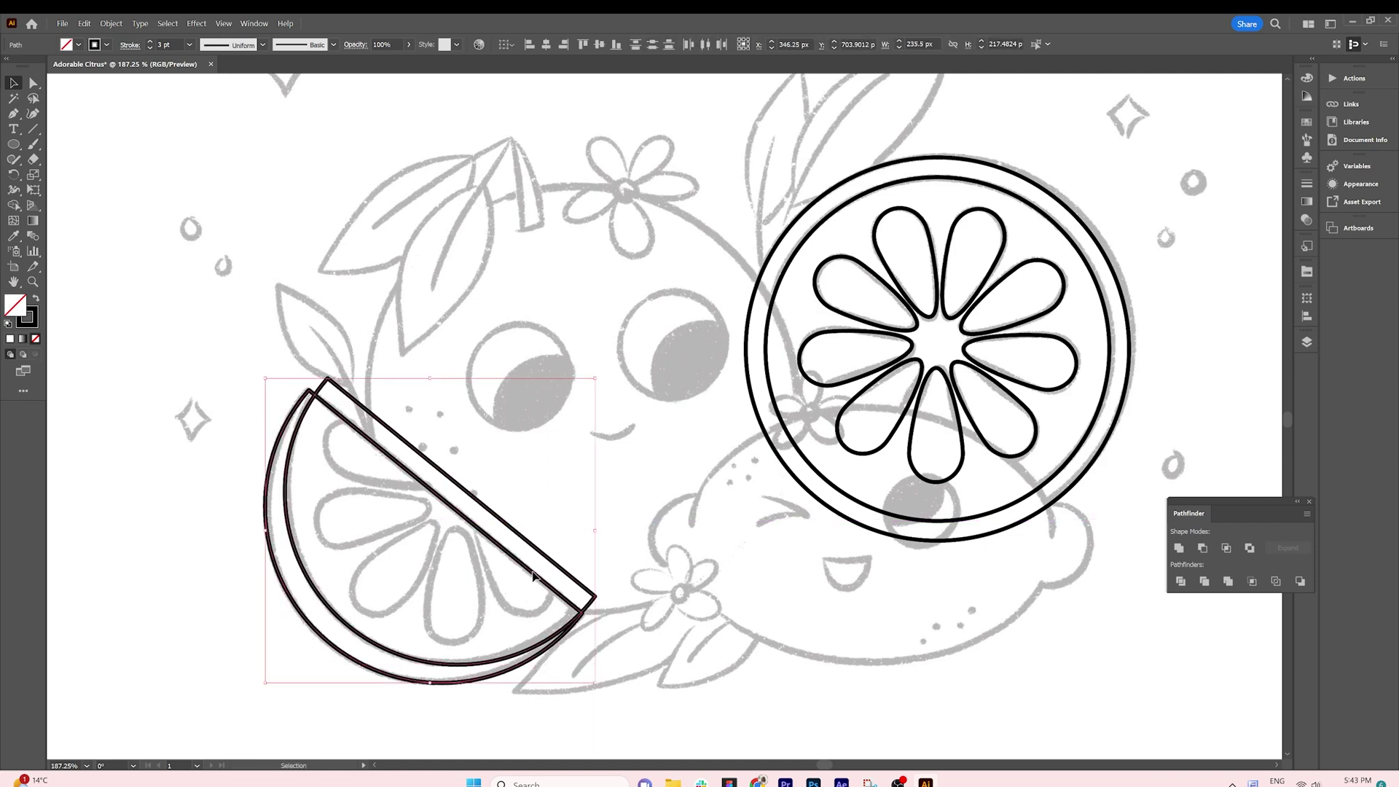
- Trim the inner copy along the half slice's cut edge with Shape Builder
key("shift+m")
left_click_drag(337, 625, 495, 519)
left_click(13, 82)
- Copy the round slice's segment group and paste it with Draw Inside into the half slice's inner shape, aligned to the sketch
left_click(867, 367)
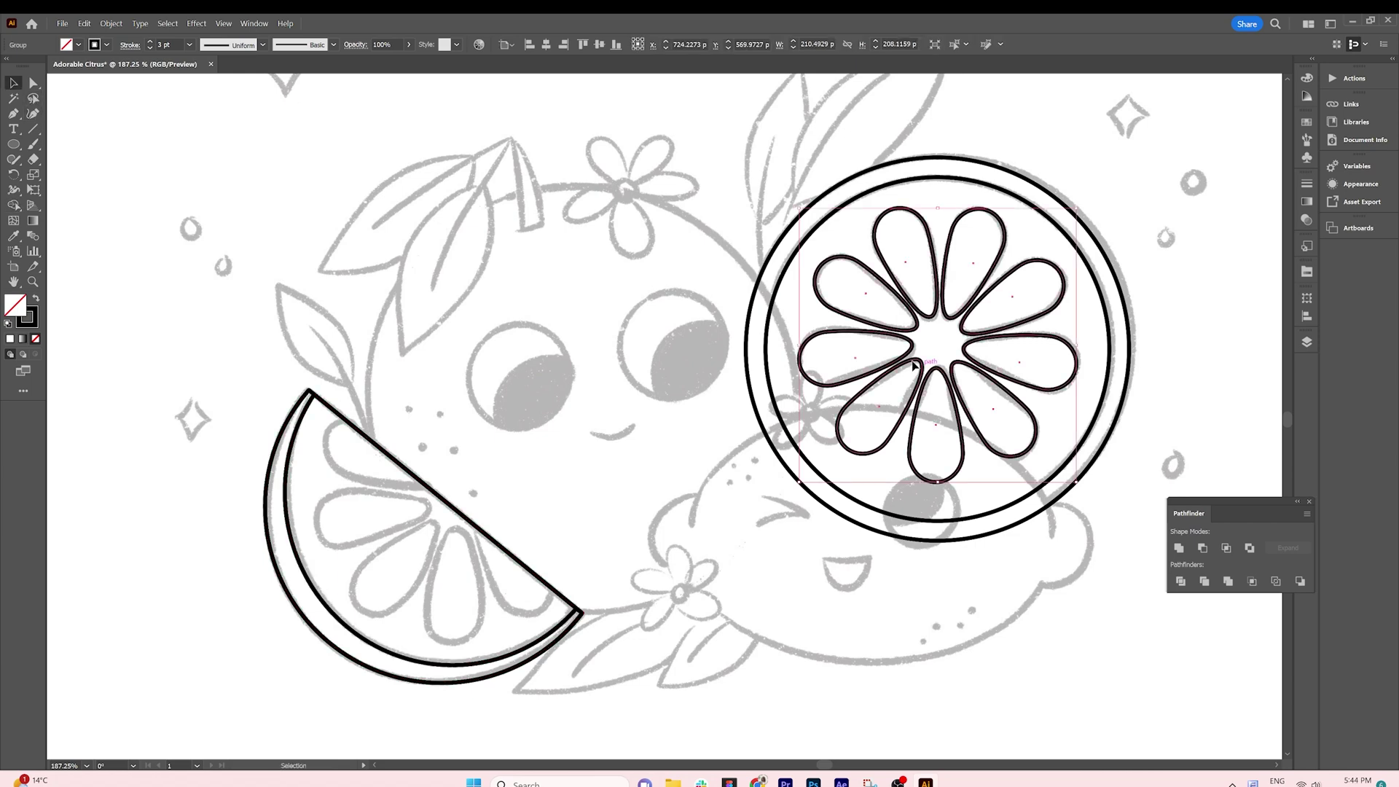
left_click(457, 517)
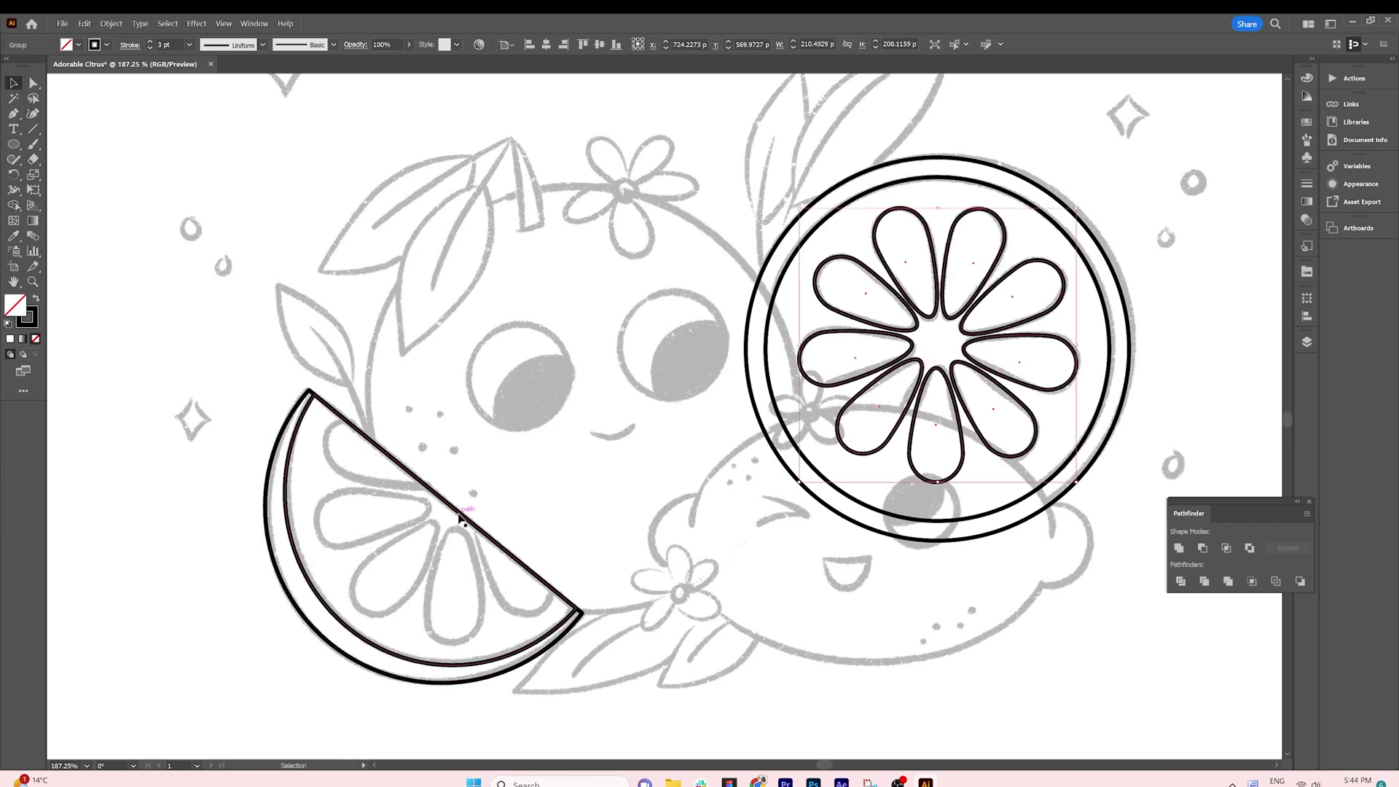
left_click(35, 353)
key("ctrl+v")
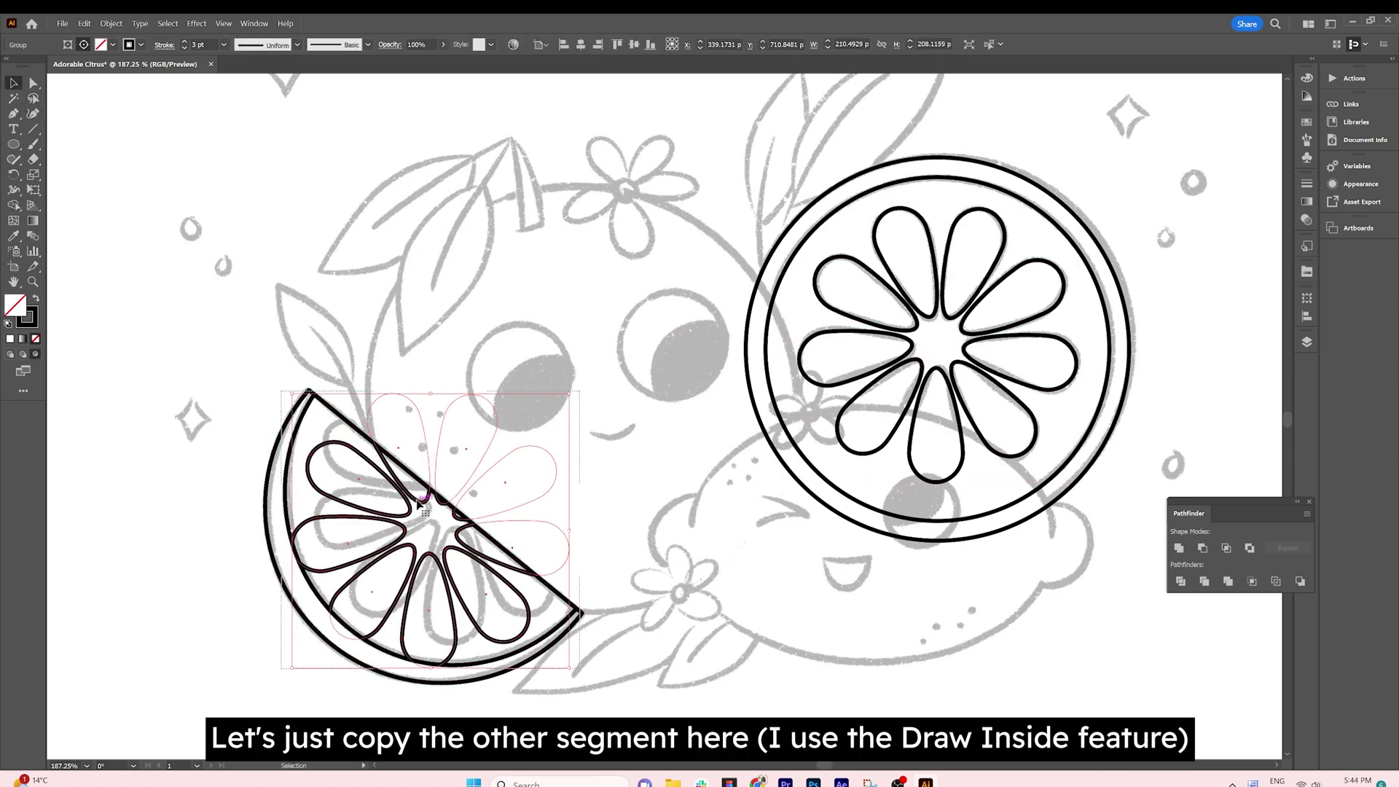
left_click_drag(419, 502, 439, 477)
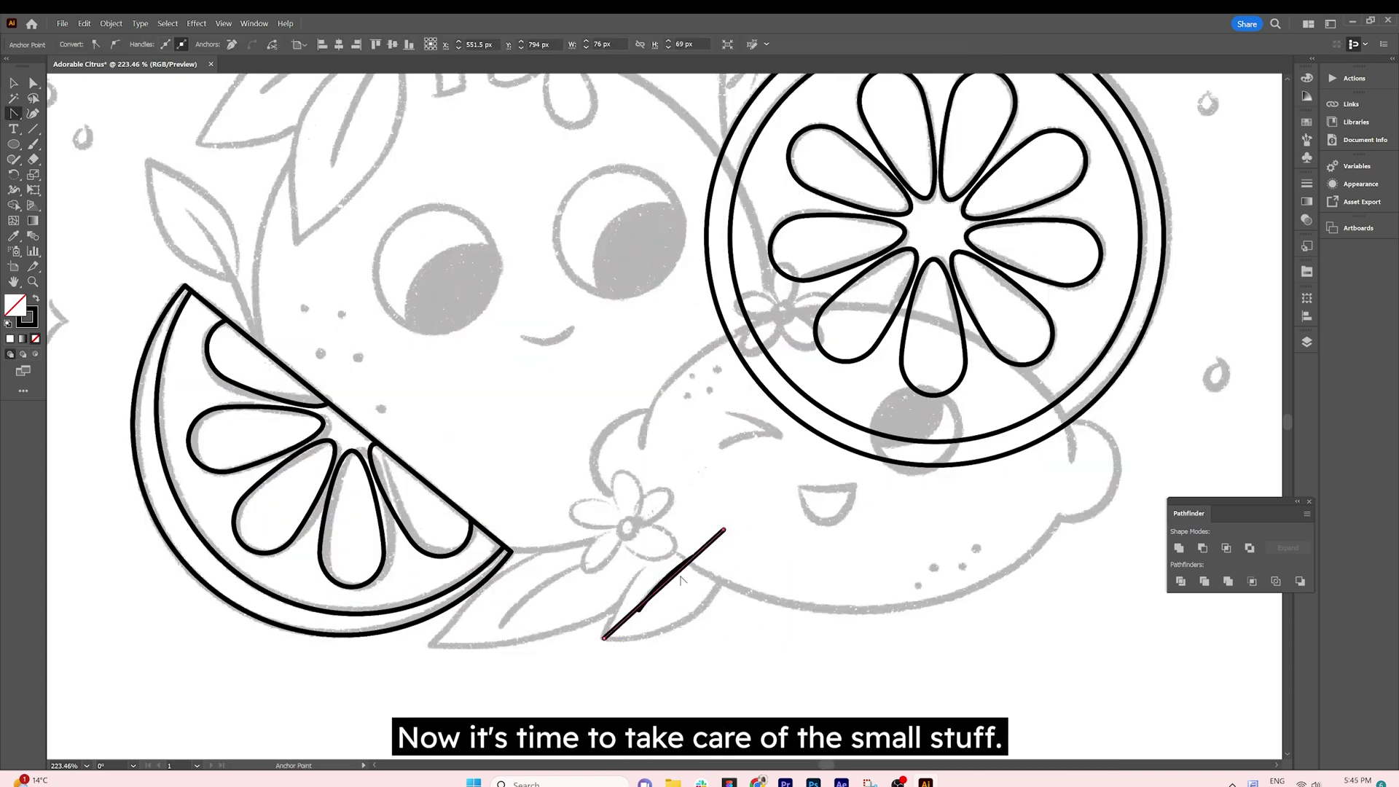
- Curve the side of the small leaf below the lemon and adjust its upper end to fit the sketch
left_click_drag(664, 583, 708, 606)
key("a")
left_click_drag(694, 557, 724, 531)
- Trace the larger leaf under the lower flower with two curved sides and a line for its central vein
key("p")
left_click(651, 522)
left_click(433, 644)
mouse_move(541, 583)
left_mouse_down()
mouse_move(525, 559)
mouse_move(583, 628)
left_mouse_up()
left_click(651, 522)
left_click(500, 624)
left_click(651, 521)
key("shift+c")
left_click_drag(571, 575, 565, 565)
key("v")
left_click(542, 527)
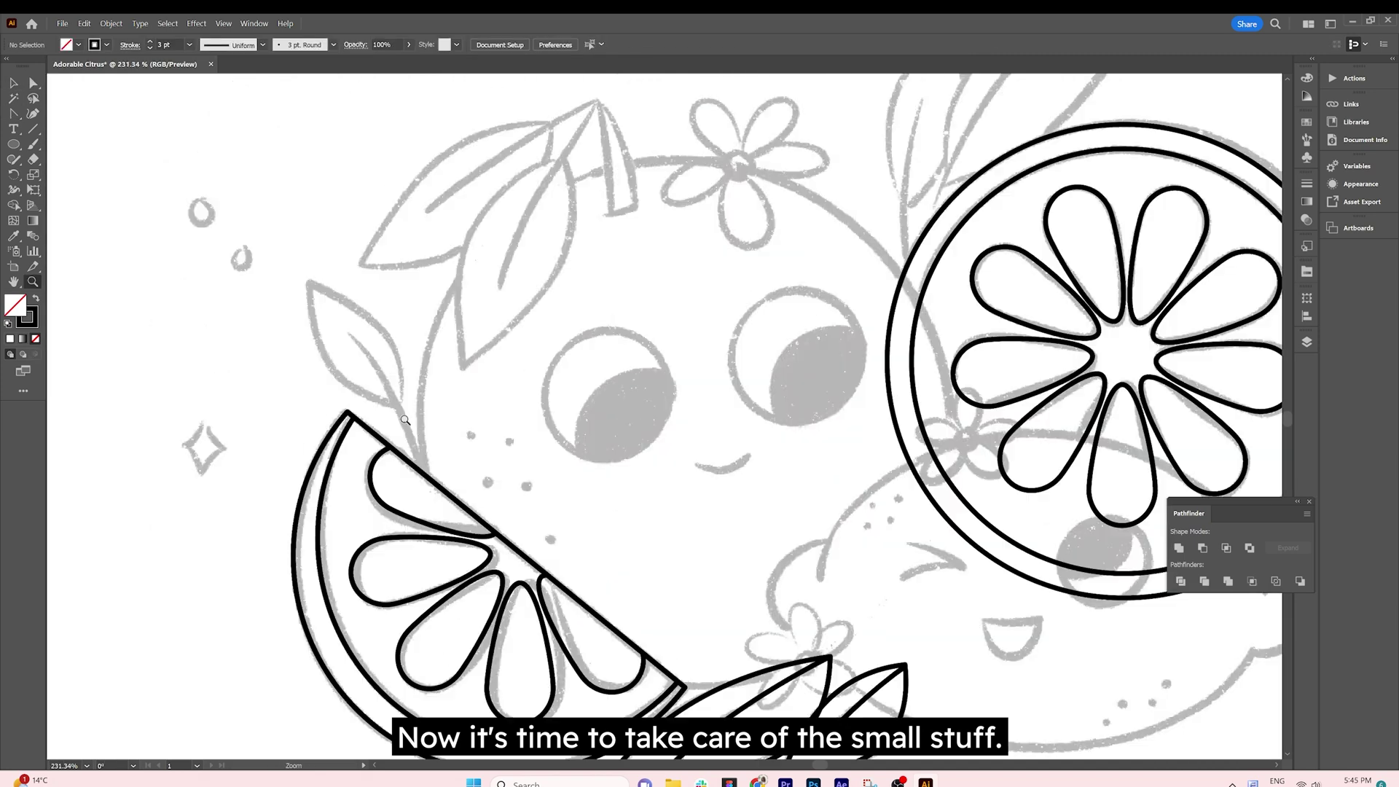
- Trace the leaf above the half slice with its curved stem, vein and sides, and show the hidden artwork again
key("p")
left_click(348, 334)
left_click_drag(421, 468, 430, 483)
left_click(394, 404)
left_click(307, 282)
left_click(395, 404)
key("shift+c")
mouse_move(351, 343)
left_mouse_down()
mouse_move(390, 340)
mouse_move(331, 364)
left_mouse_up()
scroll(401, 262, "down", 4)
scroll(400, 262, "up", 2)
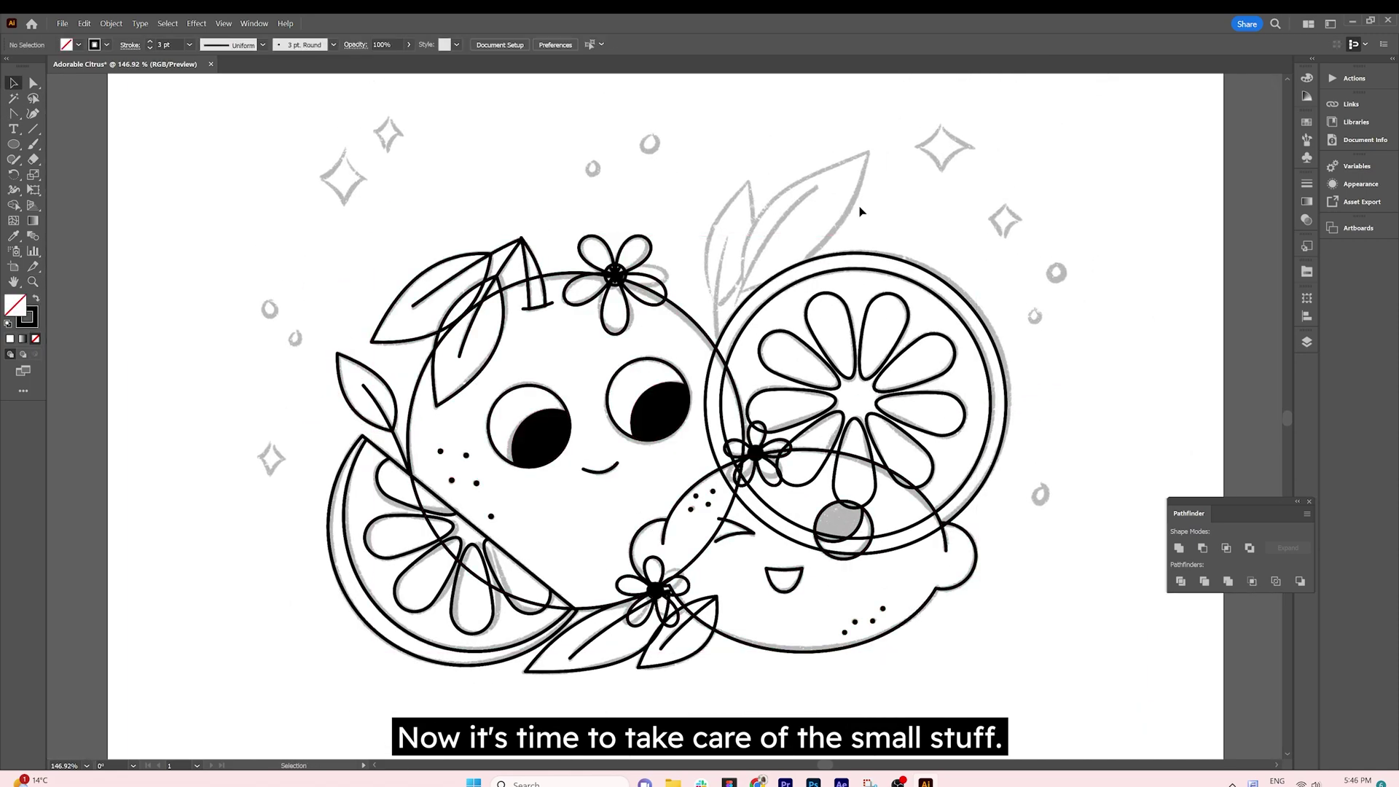
- Trace the large leaf above the round slice with its stem, vein and curved sides
scroll(859, 211, "up", 5)
key("p")
left_click(670, 367)
left_click(896, 126)
mouse_move(783, 246)
left_mouse_down()
mouse_move(714, 237)
mouse_move(720, 224)
mouse_move(827, 281)
left_mouse_up()
key("p")
left_click(803, 191)
left_click(659, 415)
key("shift+c")
- Trace the smaller leaf beside the large one above the round slice, with its vein and curved sides
key("p")
mouse_move(715, 320)
left_mouse_down()
mouse_move(613, 280)
mouse_move(687, 305)
left_mouse_up()
left_click(623, 401)
left_click(683, 179)
left_click(623, 401)
key("shift+c")
key("ctrl+0")
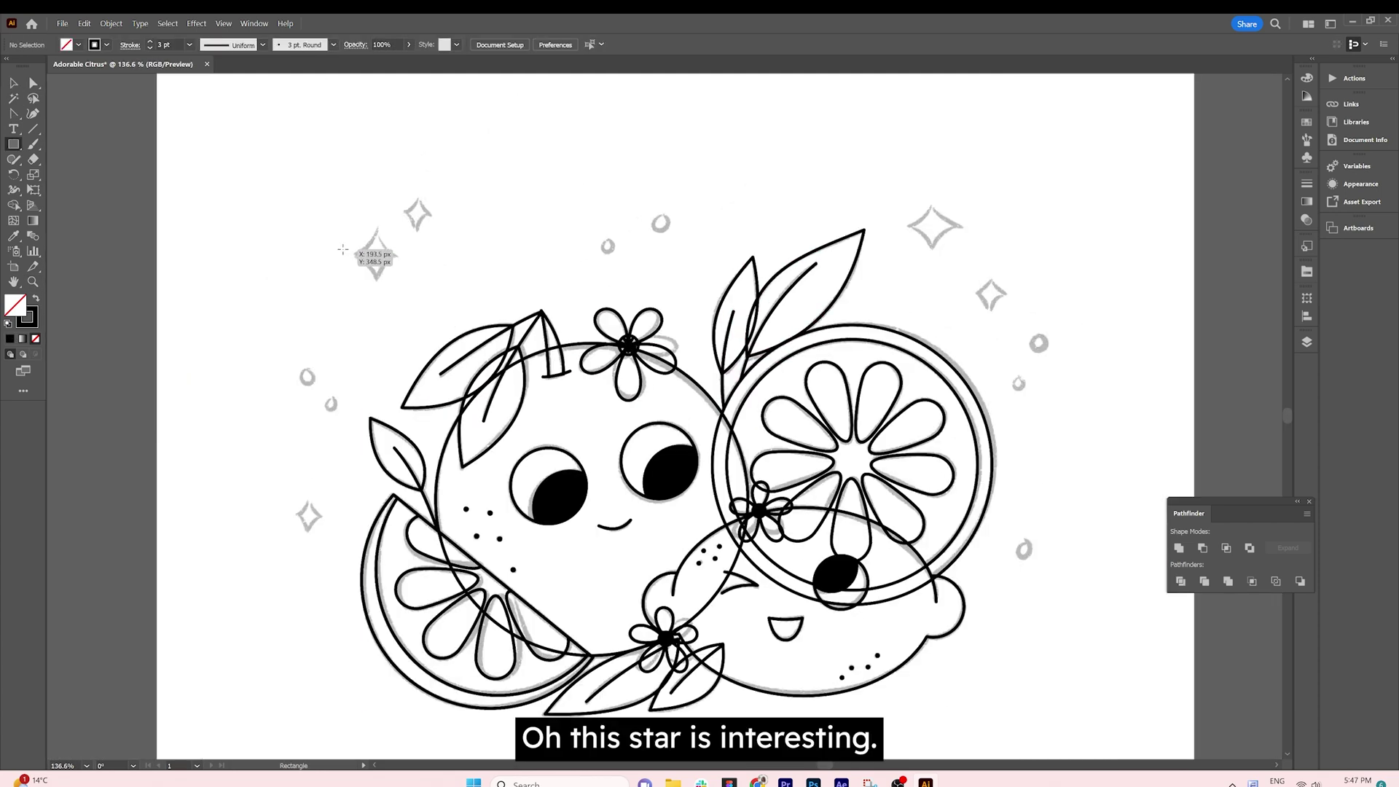
- Draw a 45 px square over the upper-left sparkle and turn it into a four-pointed star using inverted 22.5 px corners
left_click_drag(357, 229, 424, 288)
key("a")
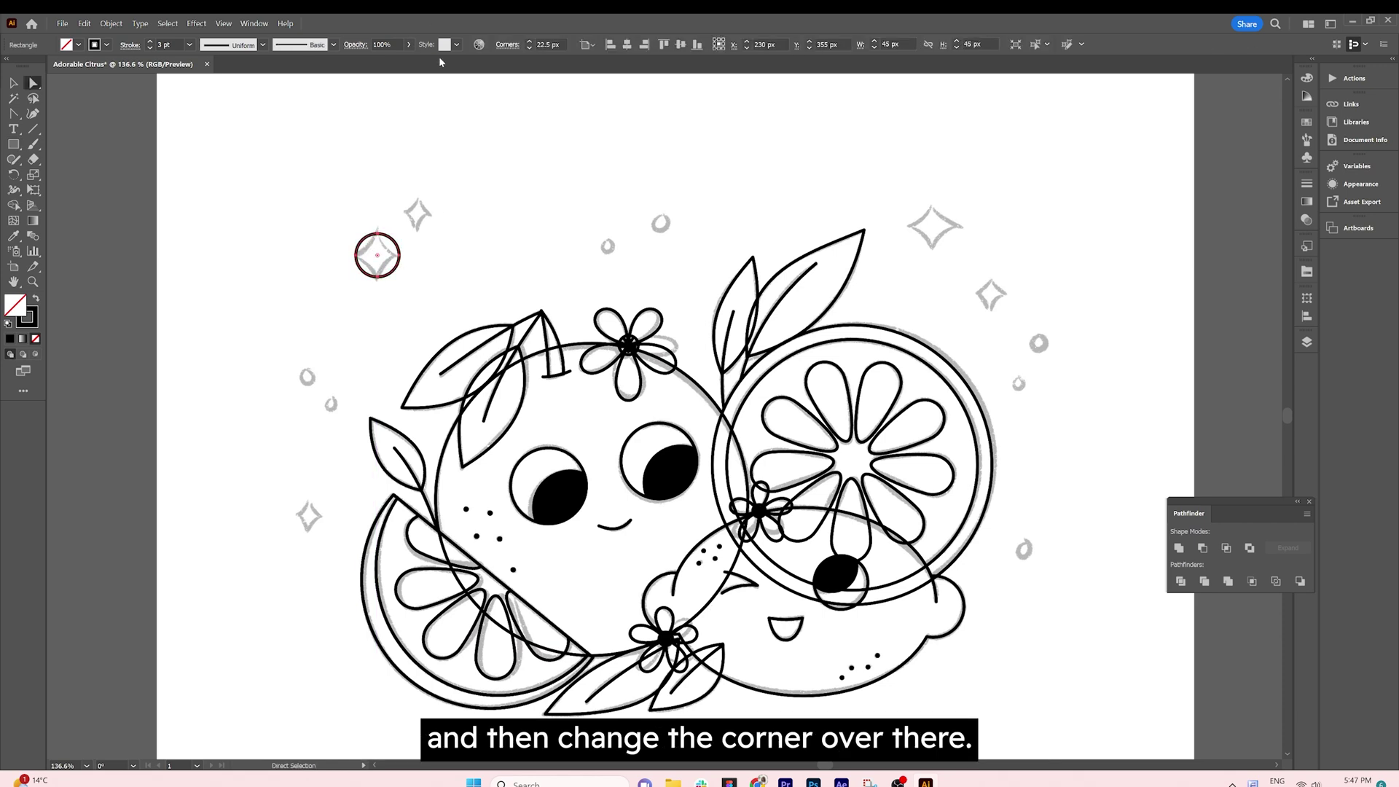
left_click(490, 64)
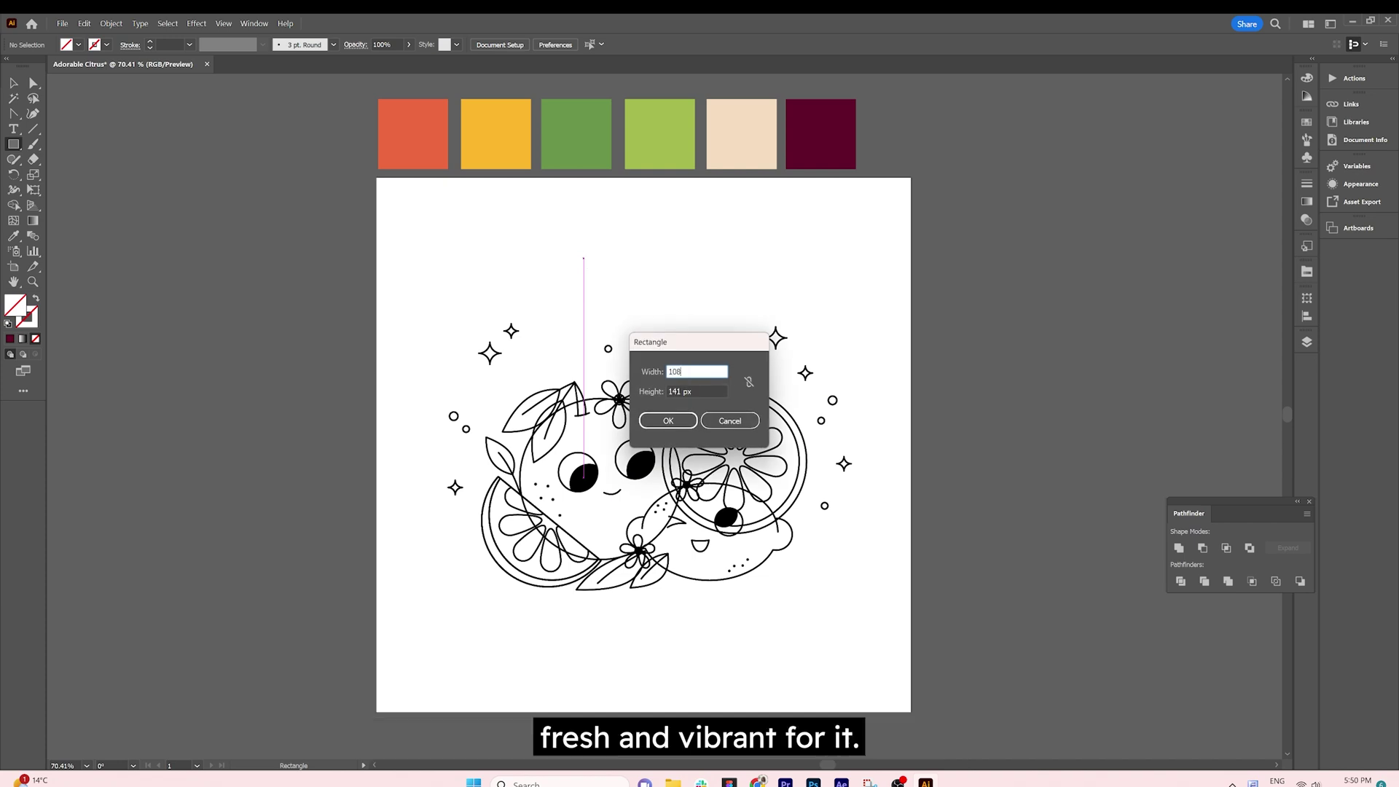
- Create a 1080 x 1080 px background square in the palette's beige, centred on the artboard behind the line art
key("Return")
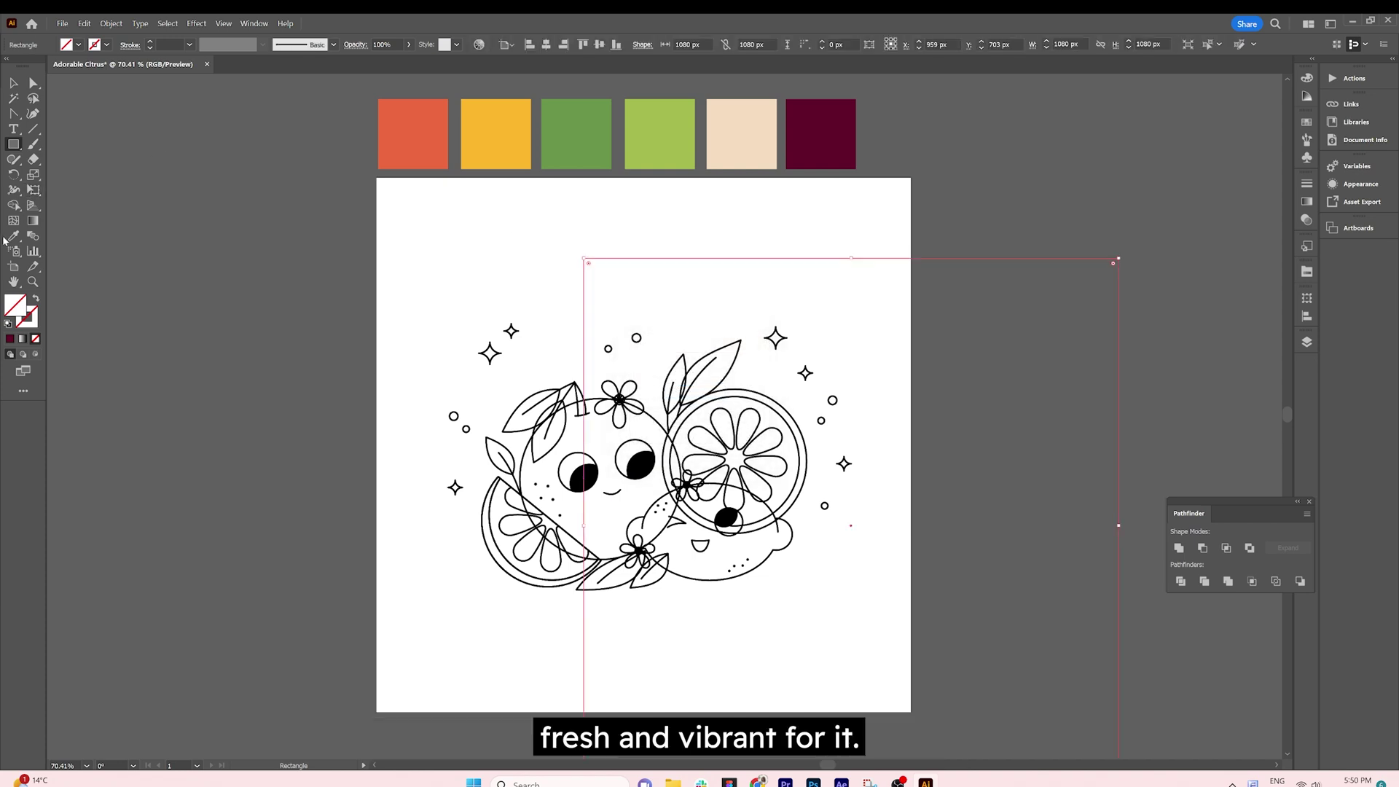
left_click(13, 235)
left_click(731, 127)
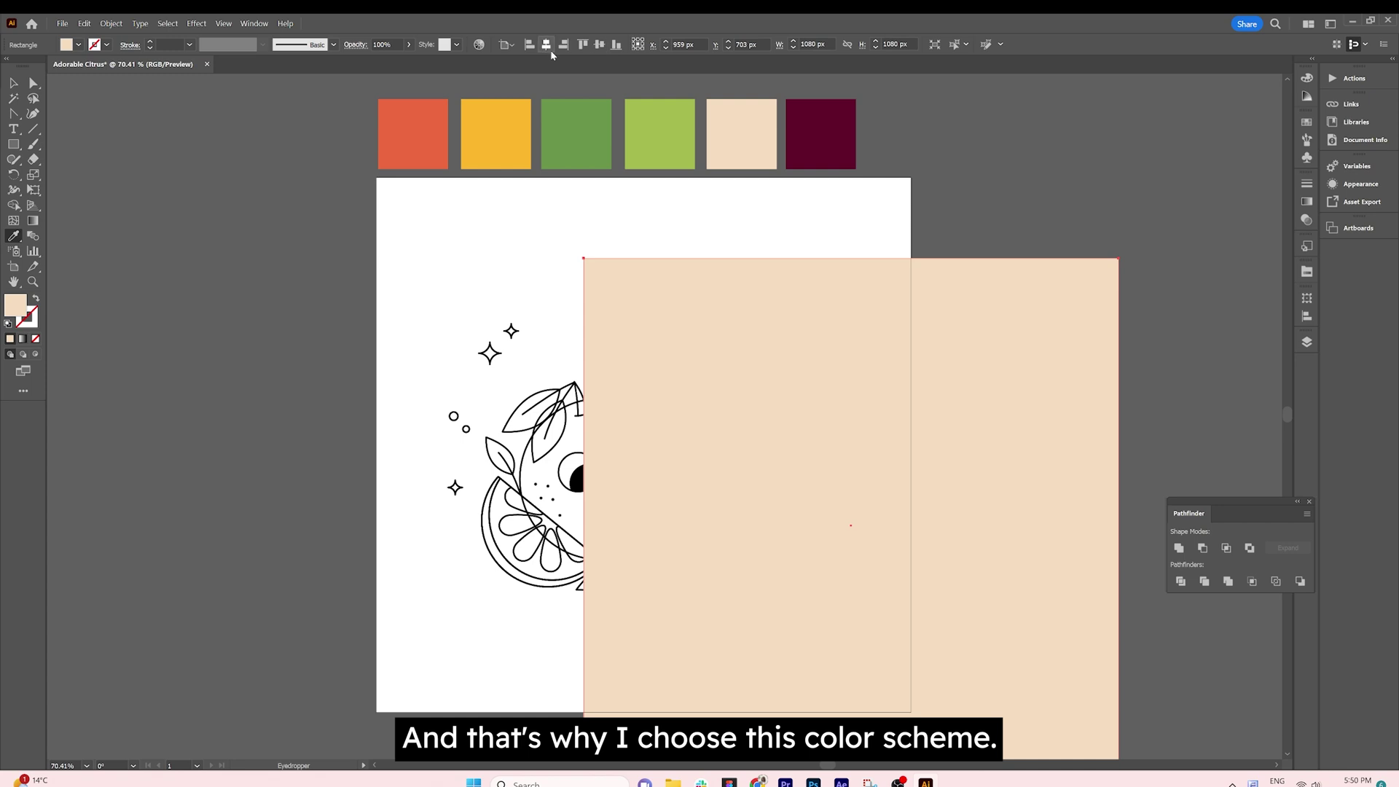
left_click(546, 44)
left_click(599, 44)
left_click(14, 83)
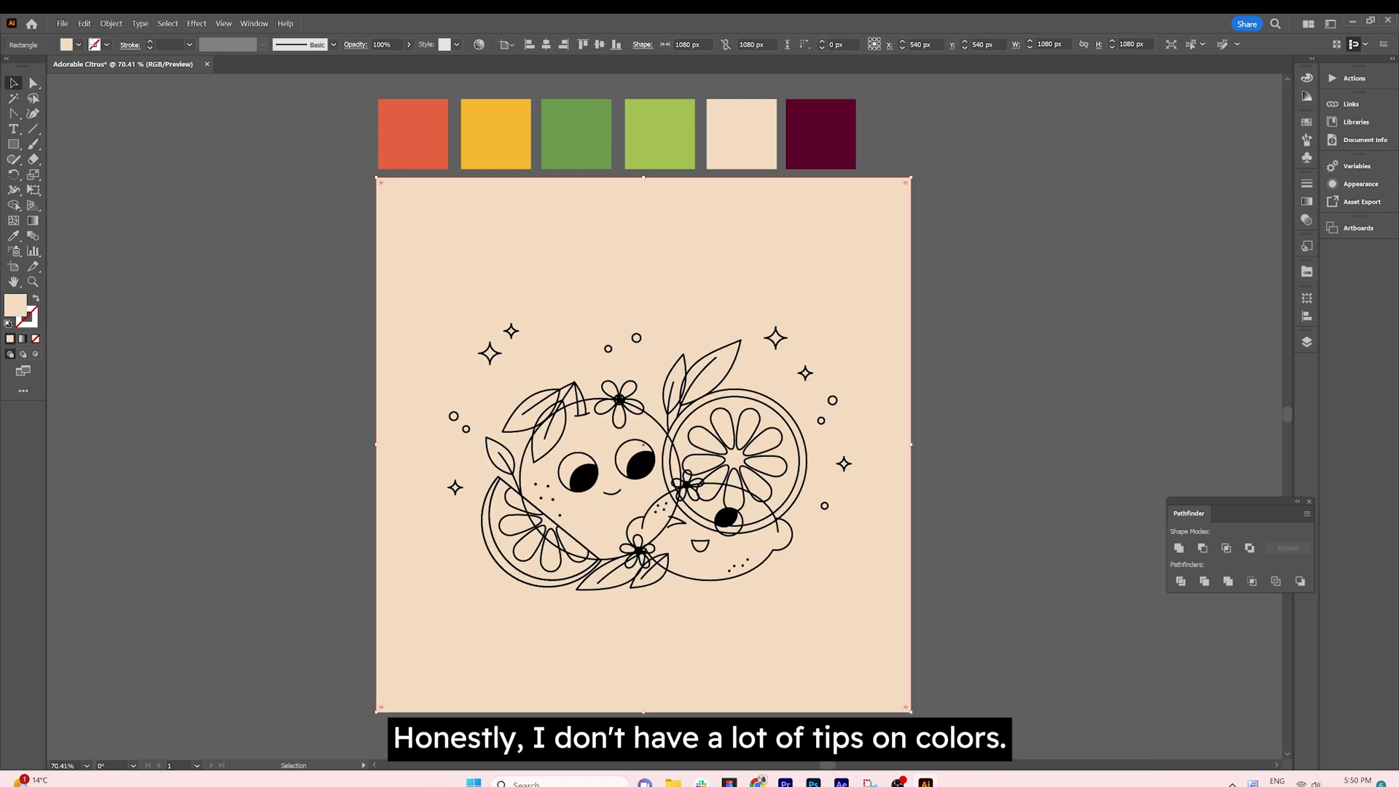
left_click(111, 23)
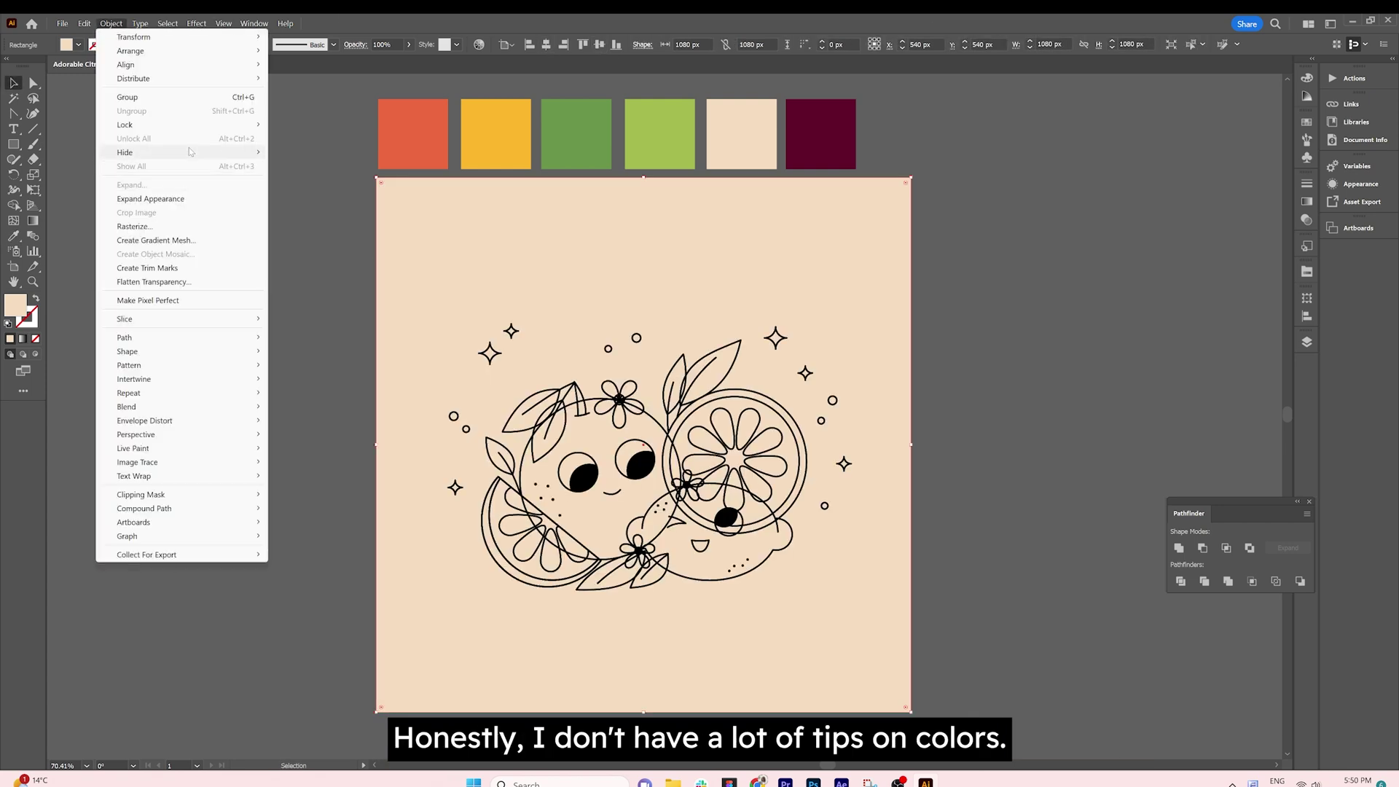
mouse_move(189, 152)
left_click(335, 152)
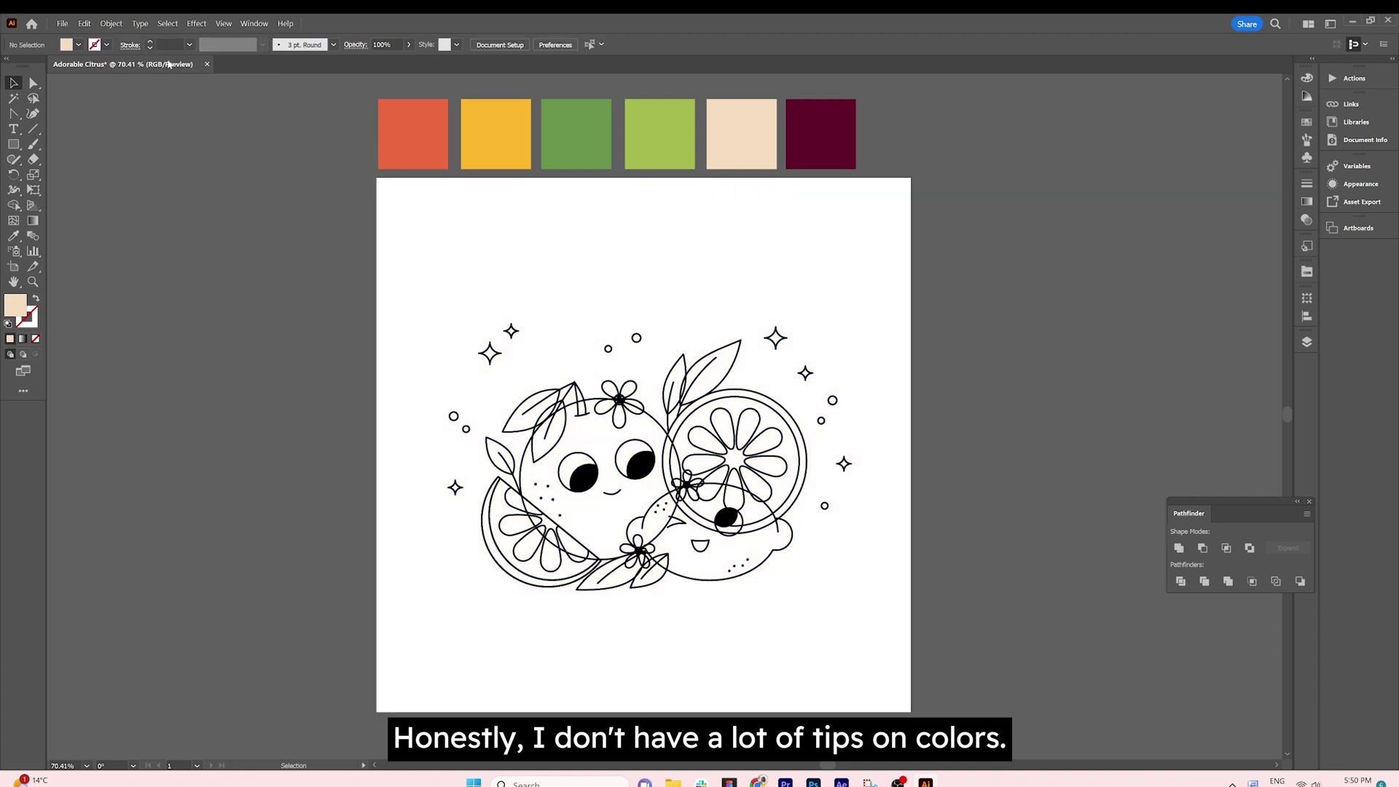
key("ctrl+z")
- Lock the beige background square
left_click(108, 23)
mouse_move(175, 121)
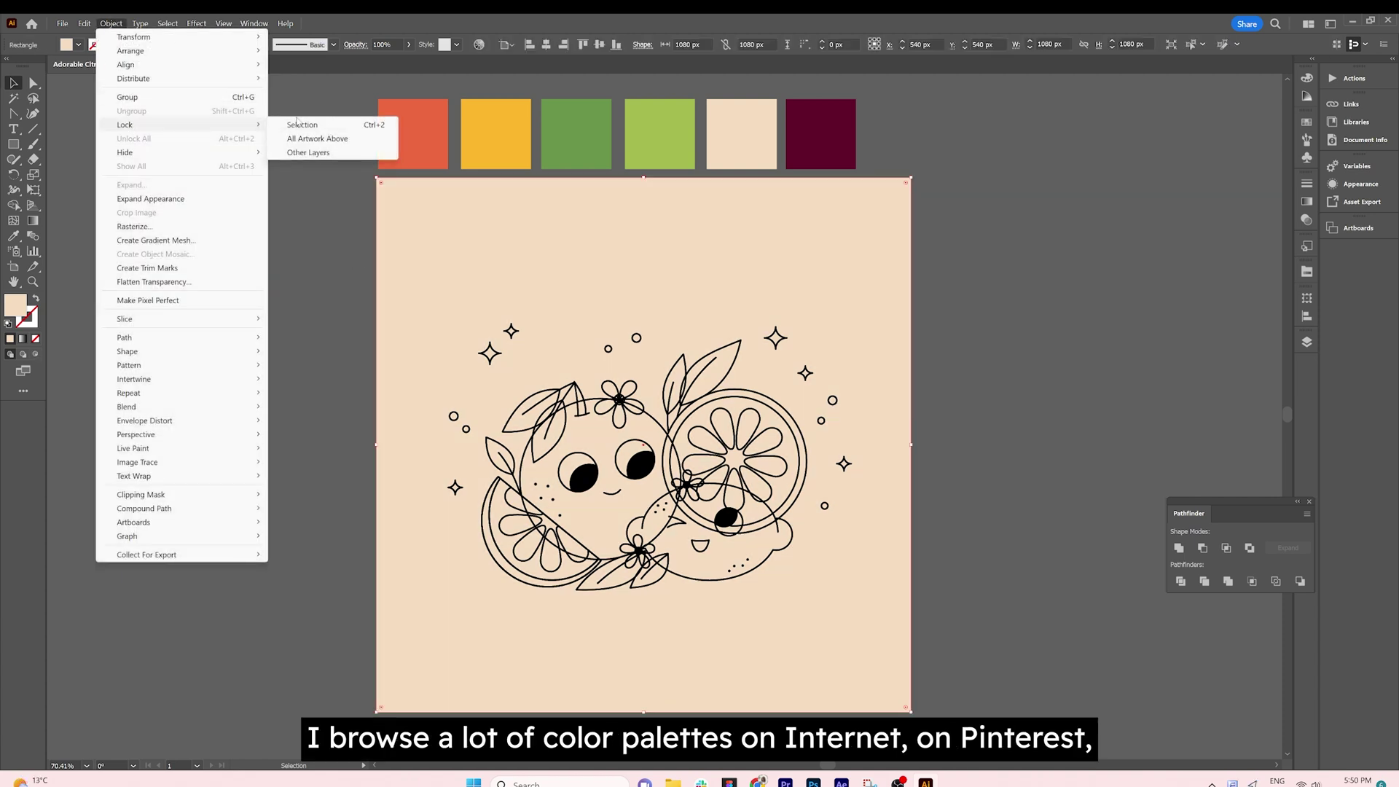
left_click(300, 125)
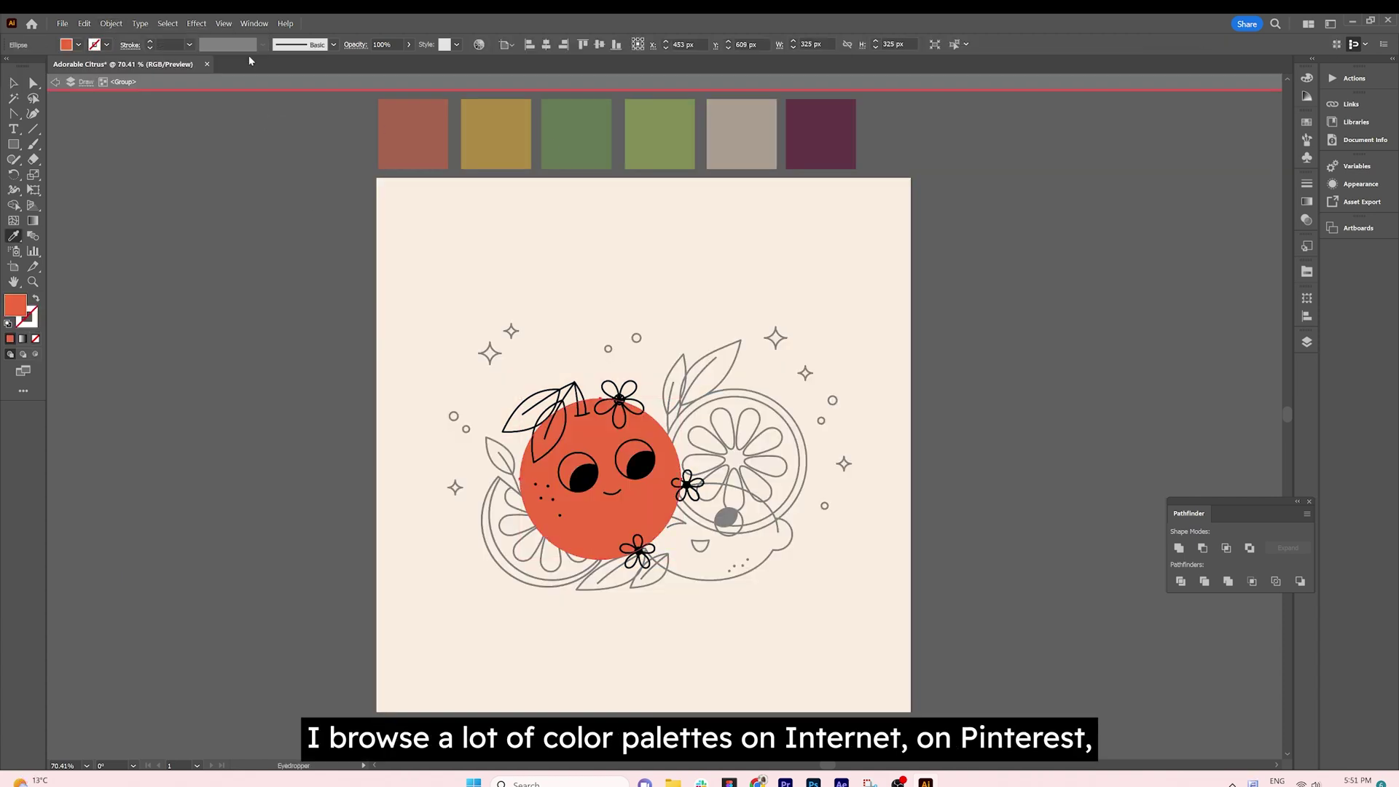
- Colour the orange, lemon, flowers, leaves and round slice, and set the slice's white inner circle to 70% opacity
left_click(31, 319)
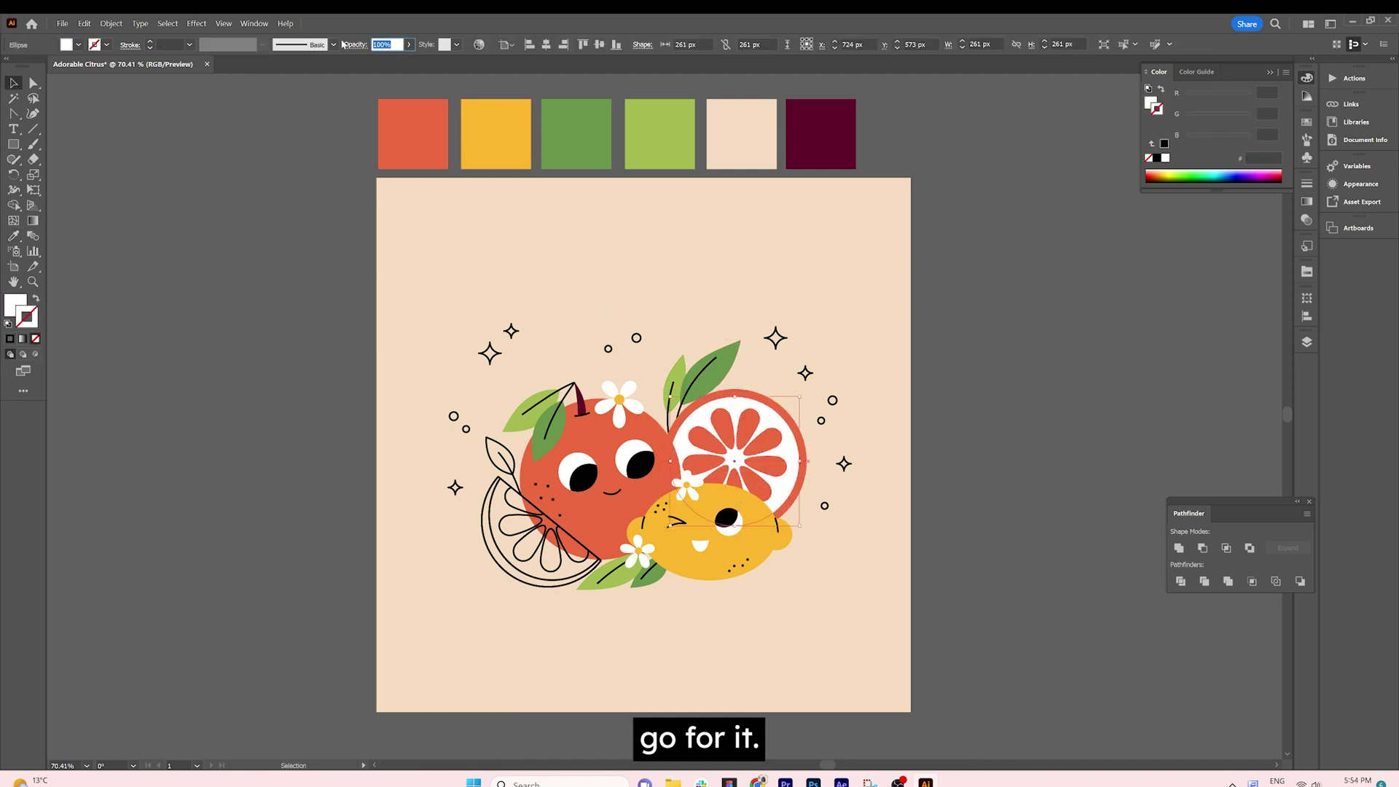
type("70")
key("Return")
left_click(946, 210)
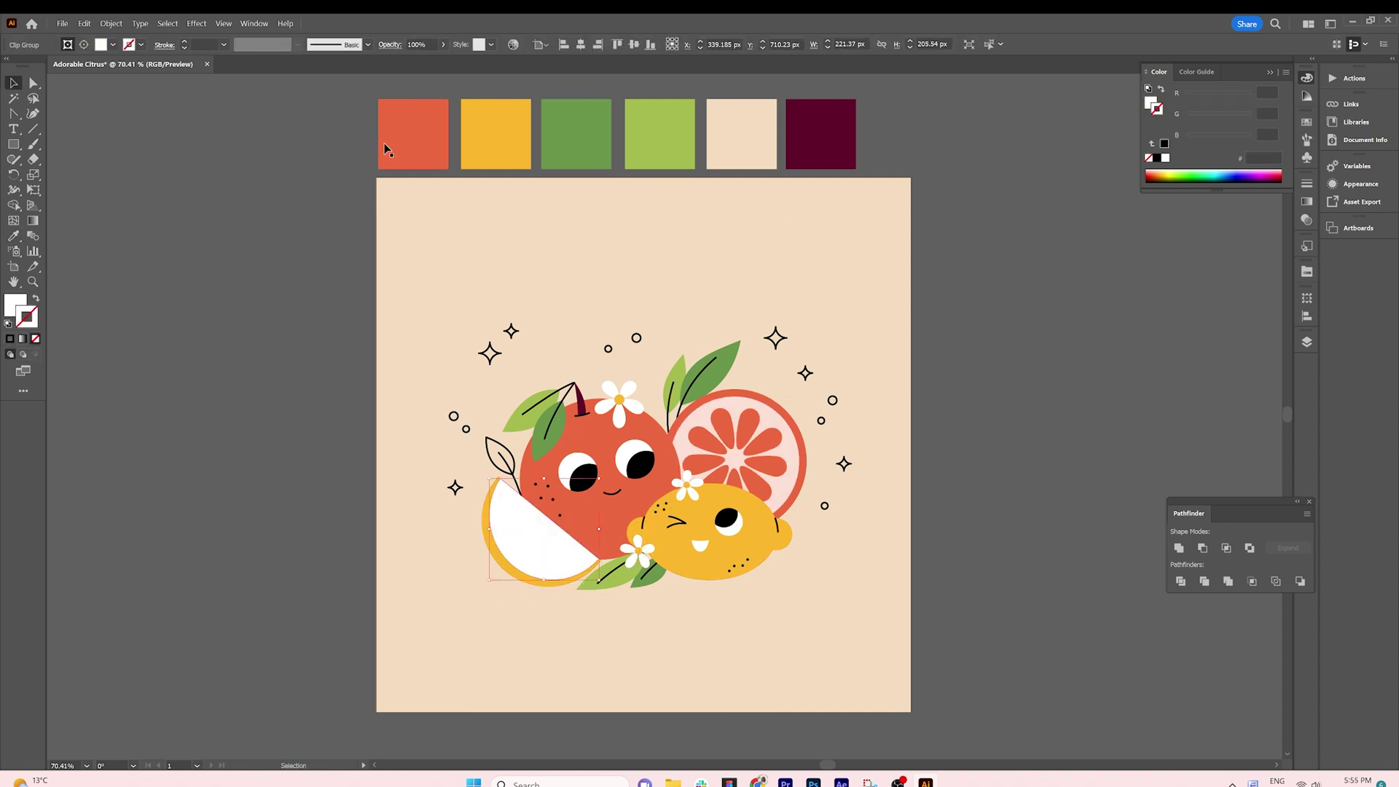
- Colour the half slice, its leaf, the sparkles and the dots, and place matching 31 x 16 px red-orange cheeks on the lemon
left_click(542, 560)
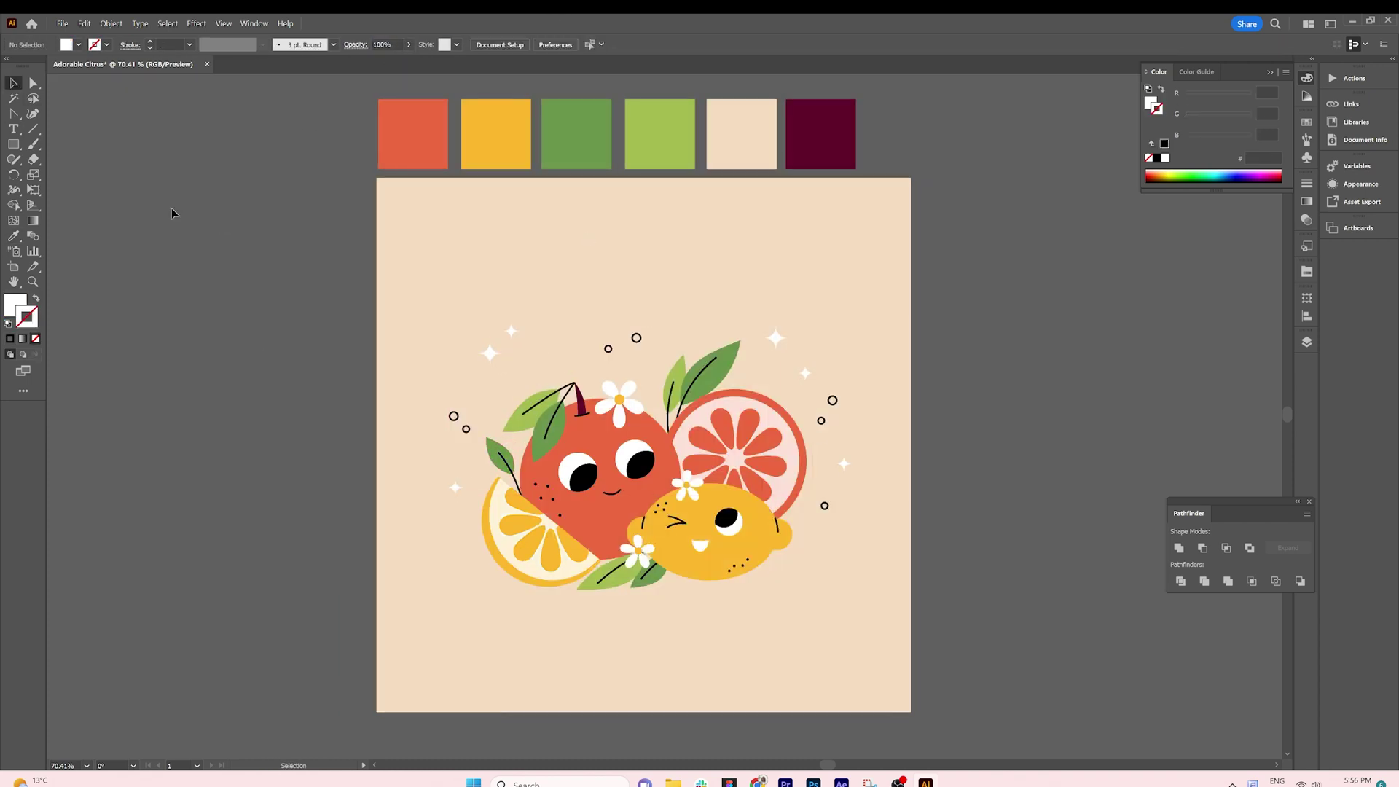
left_click(12, 236)
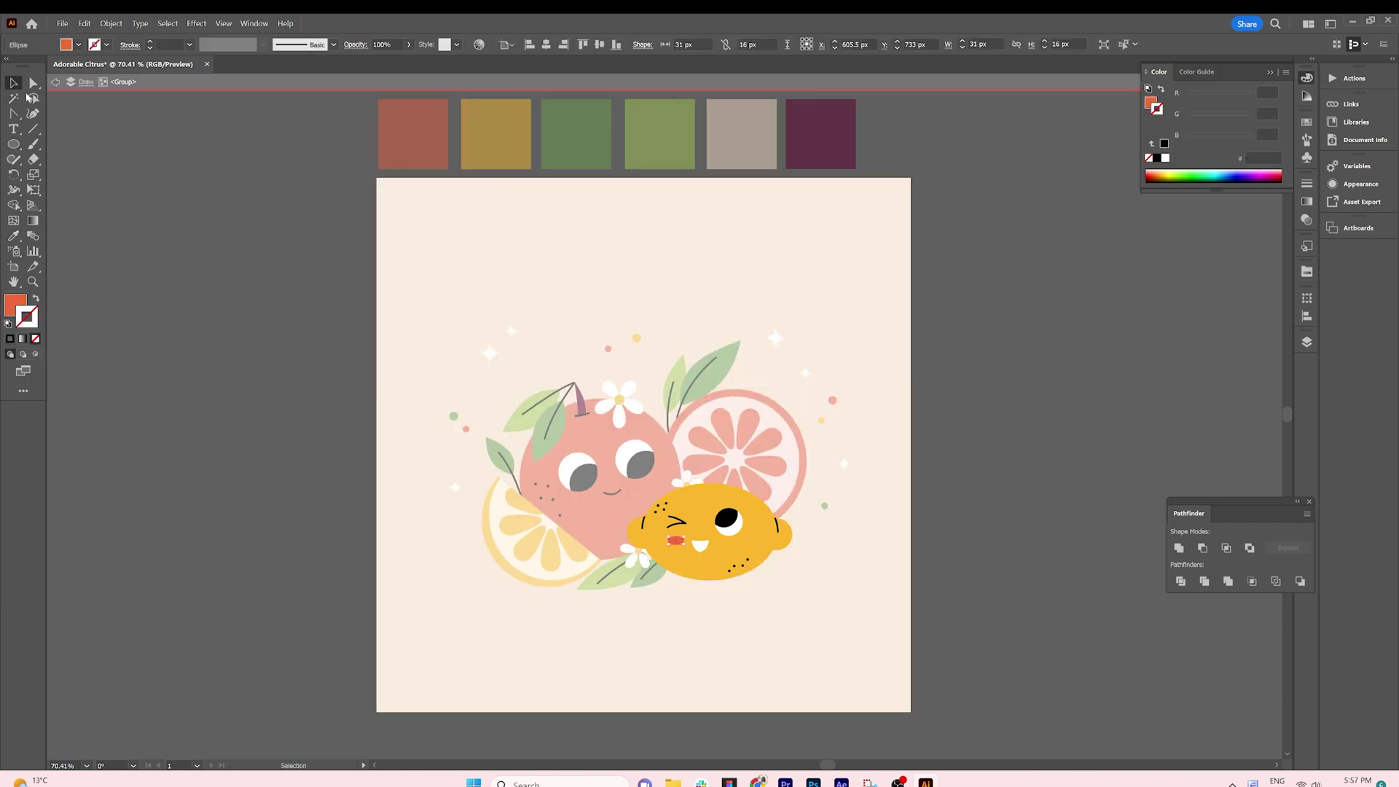
left_click_drag(734, 546, 734, 547)
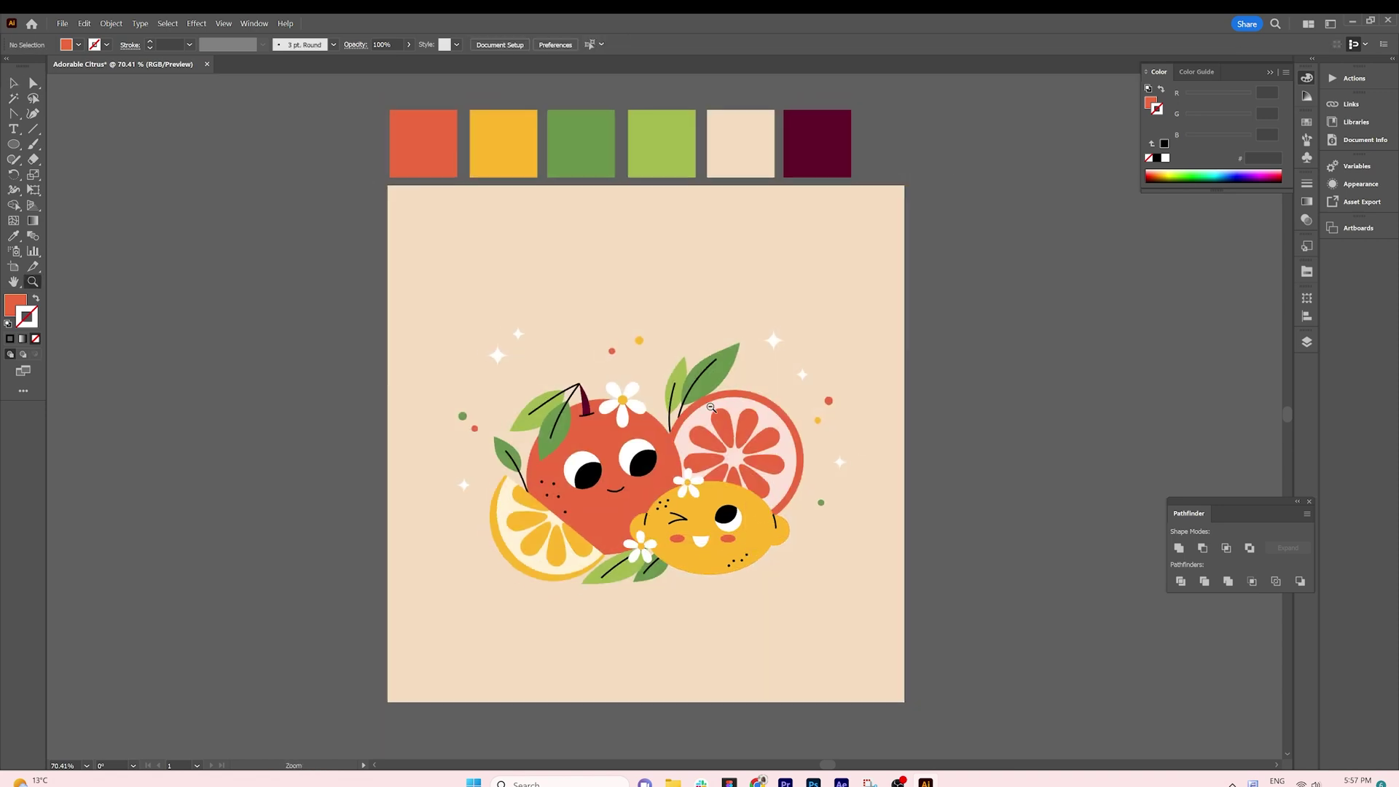
- Apply a Roughen effect to the grouped illustration with an absolute size of 3 px, detail 80/in and smooth points
left_click_drag(721, 433, 729, 433)
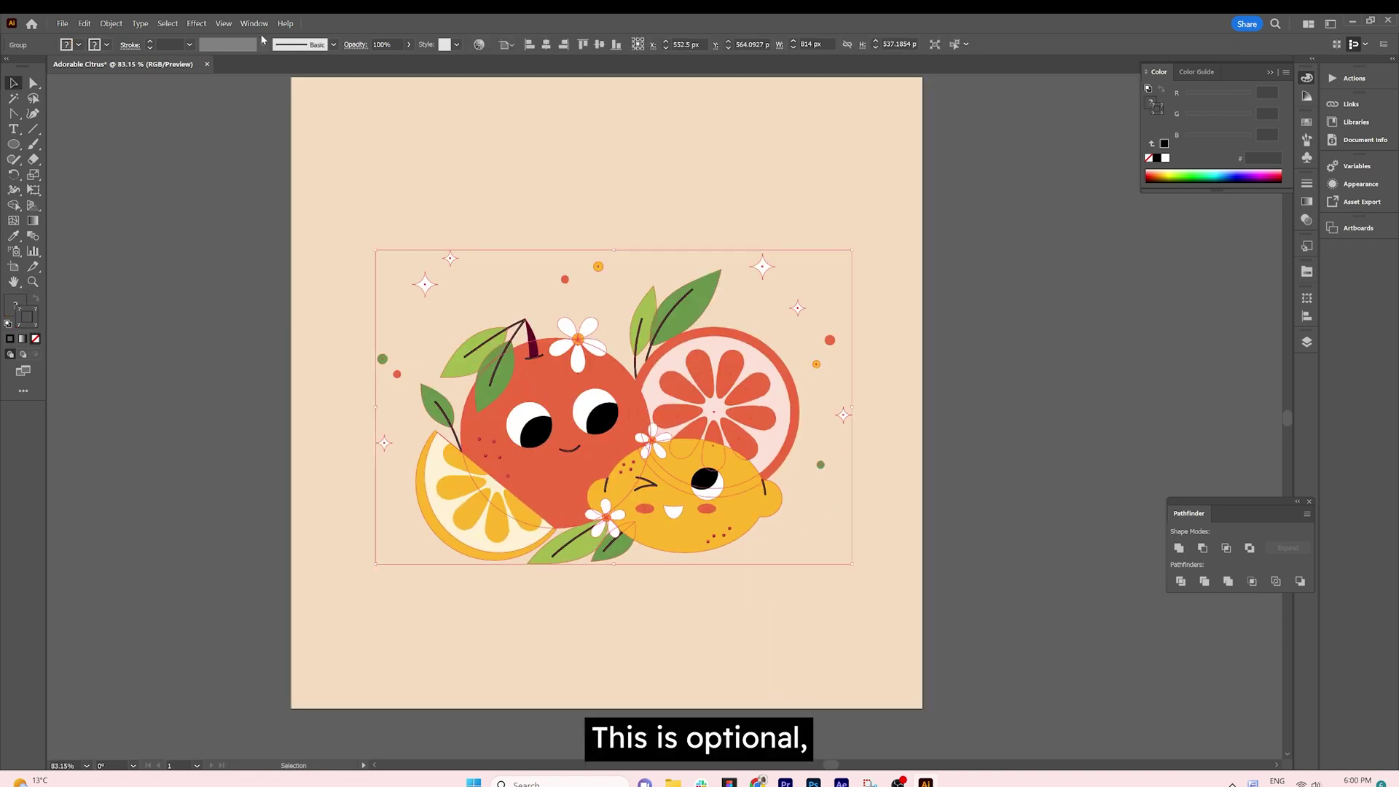
left_click(196, 23)
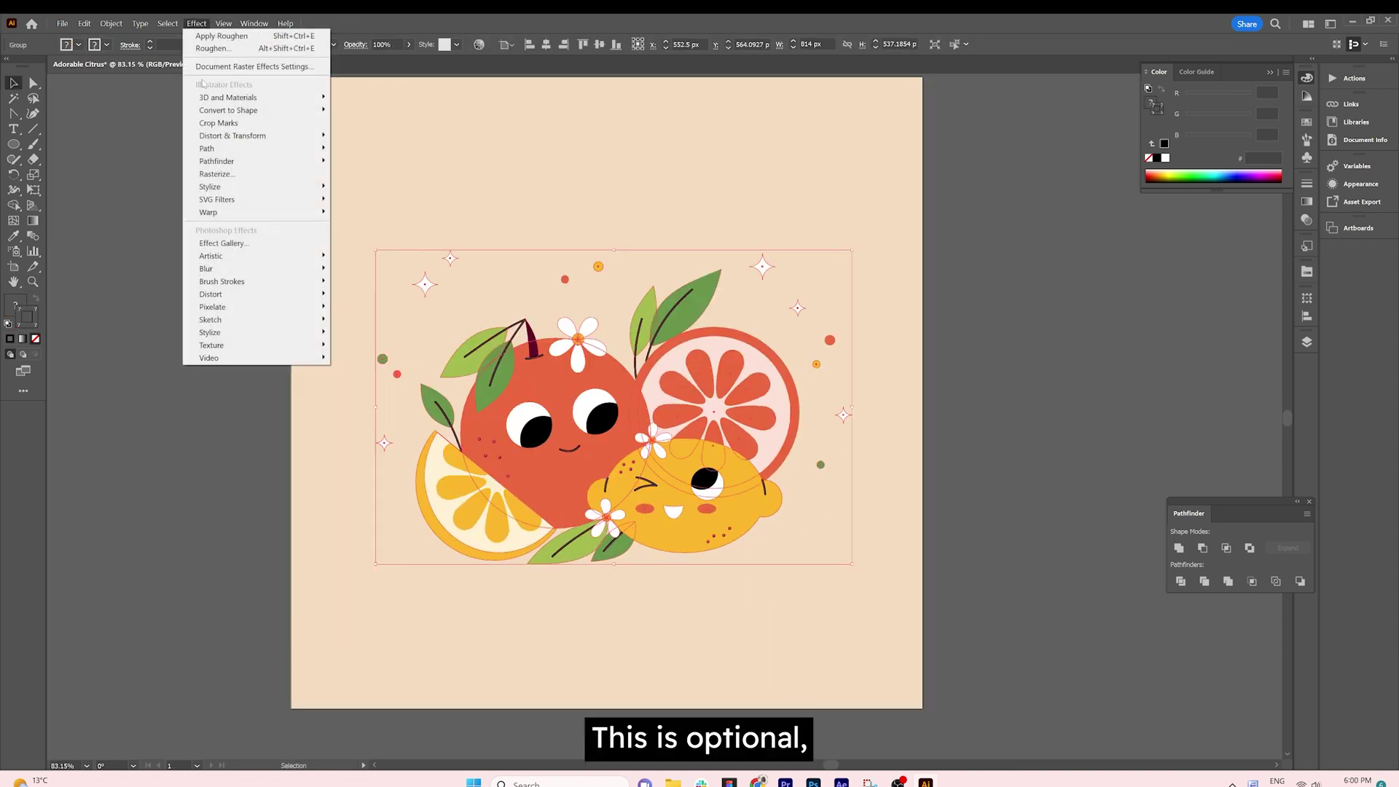
mouse_move(218, 136)
left_click(368, 162)
type("2")
key("Tab")
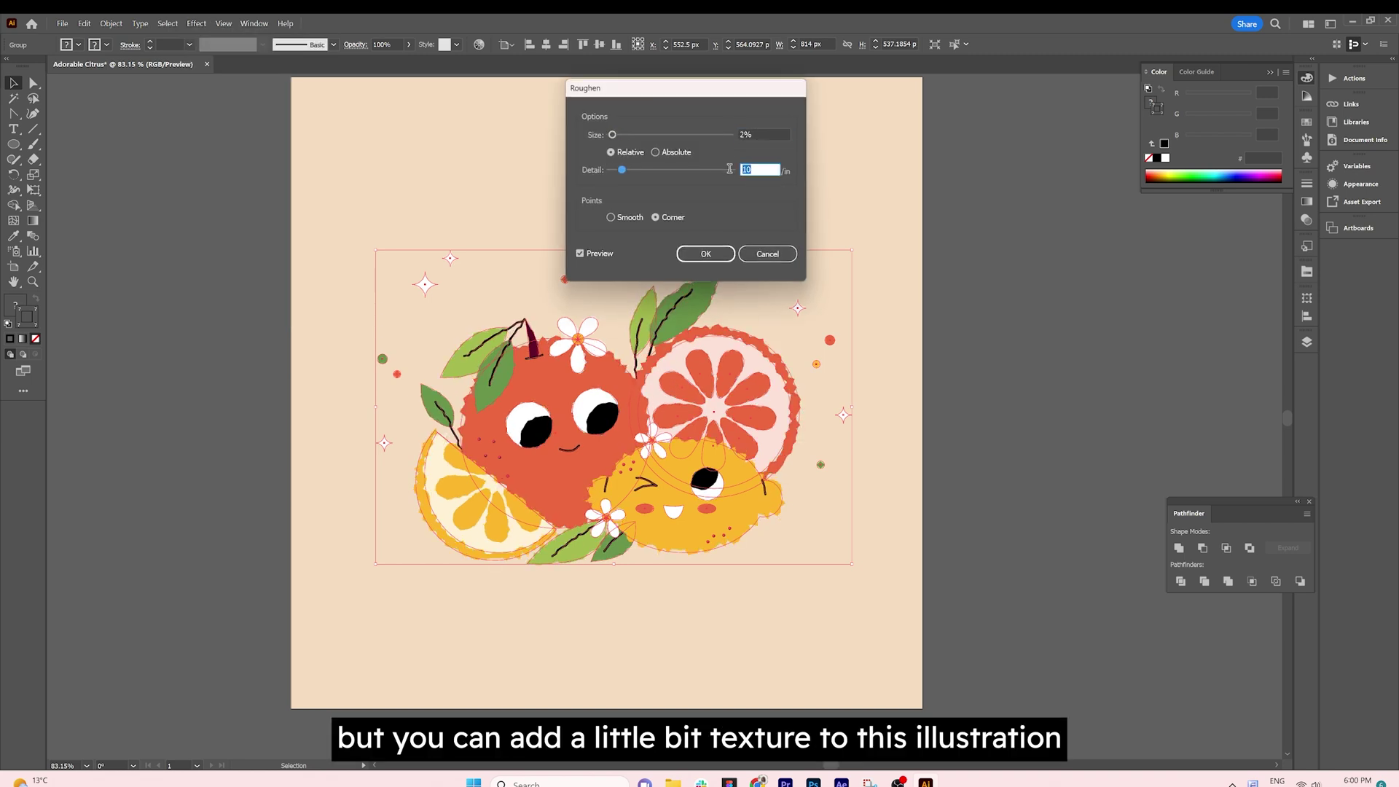
left_click_drag(612, 135, 612, 136)
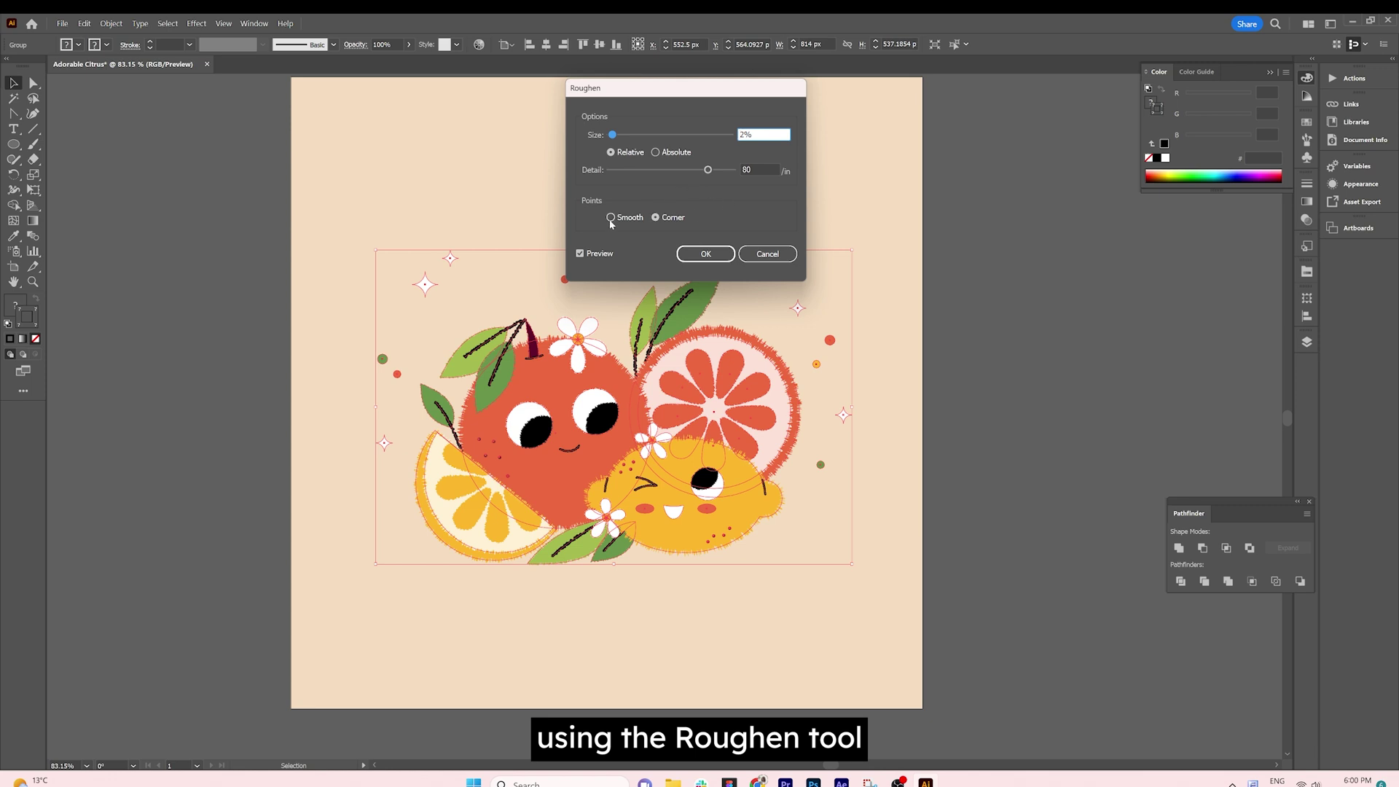
left_click(655, 151)
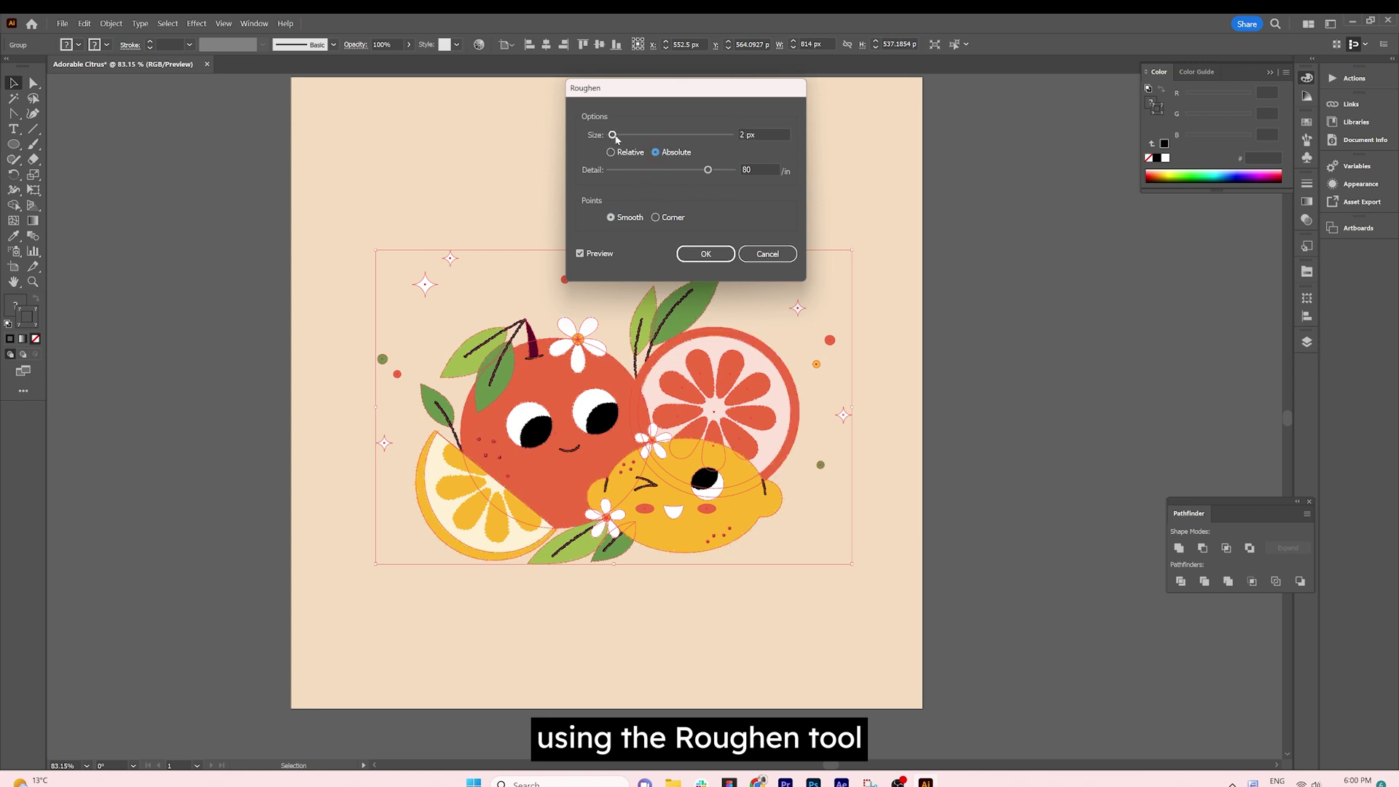
left_click_drag(613, 136, 616, 136)
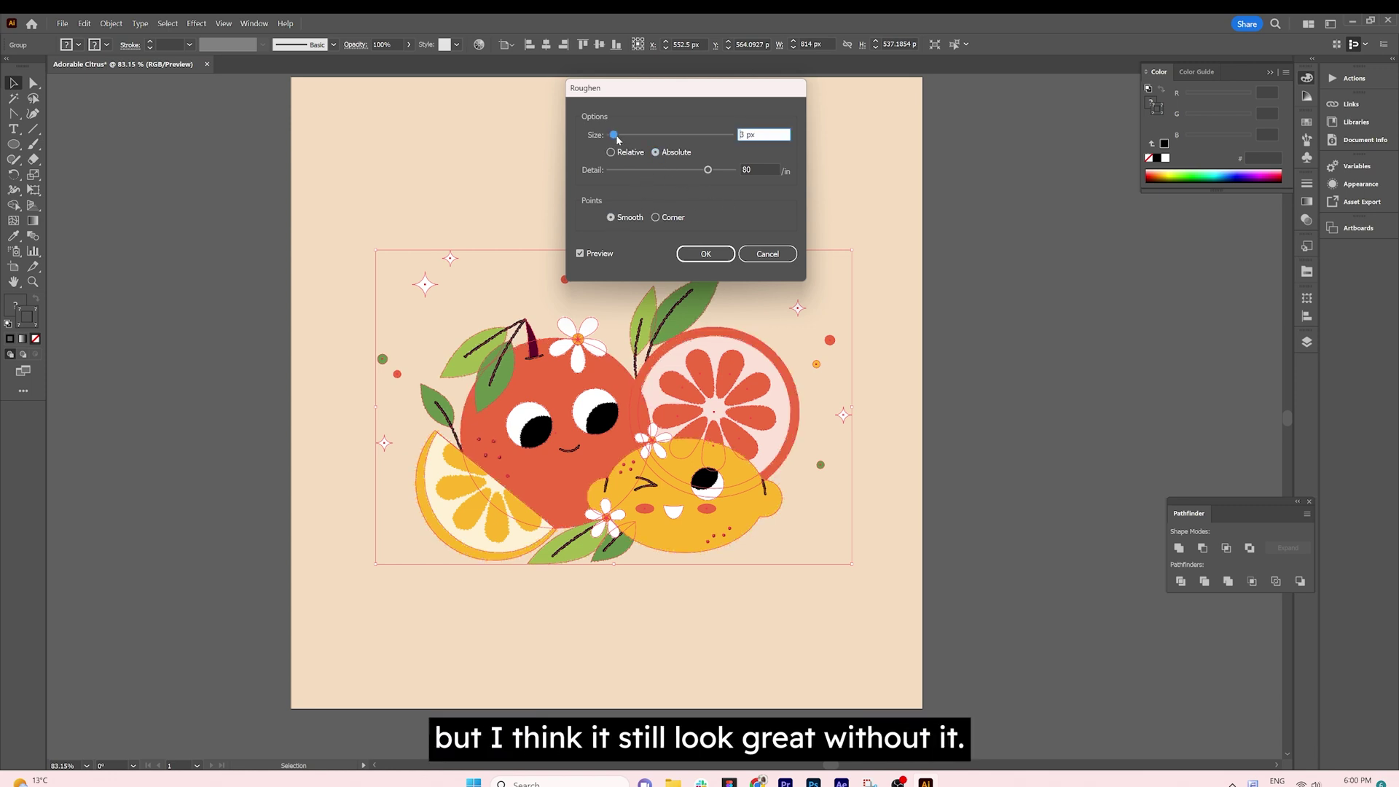
left_click(709, 253)
left_click(1034, 128)
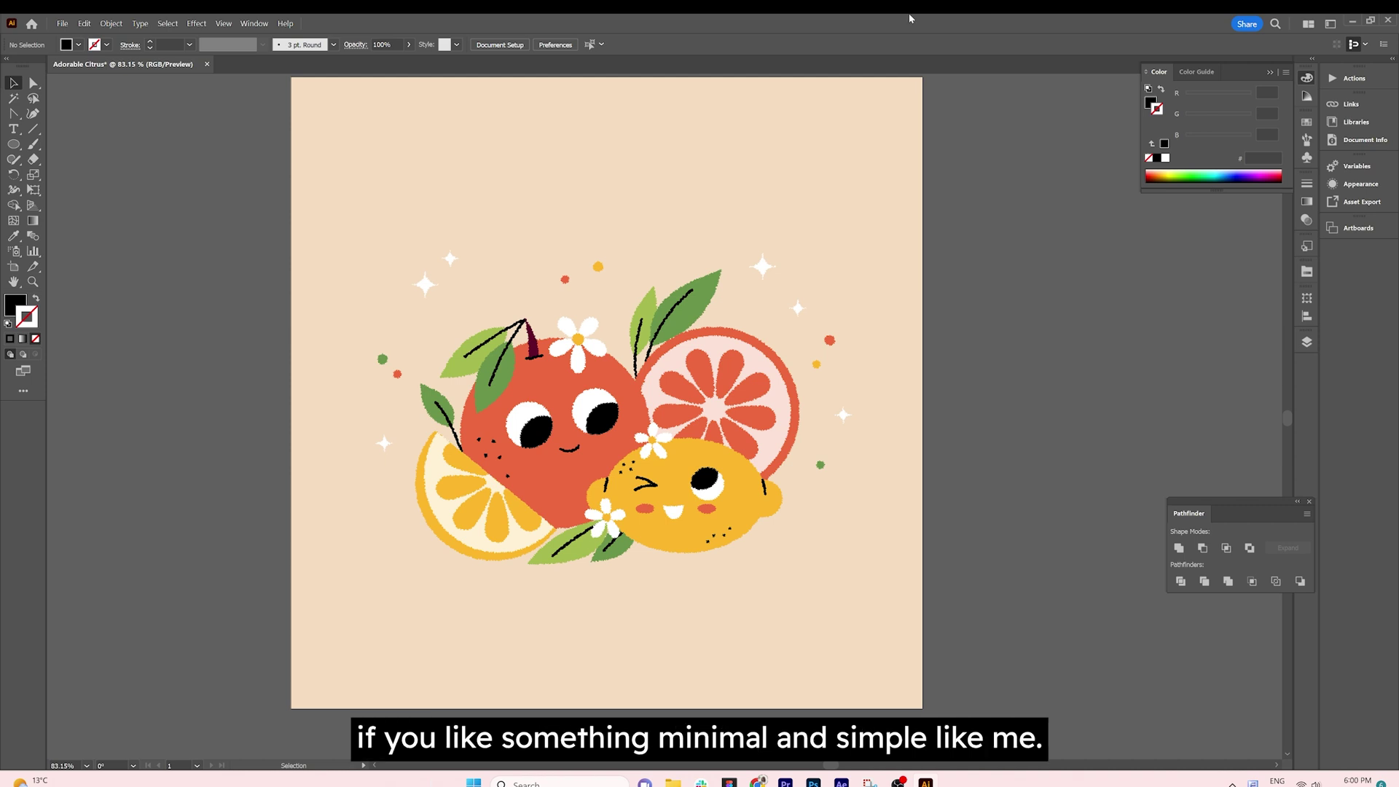
- Reopen the illustration group's Roughen effect settings and apply them again
left_click(758, 386)
left_click(1360, 184)
left_click(1213, 197)
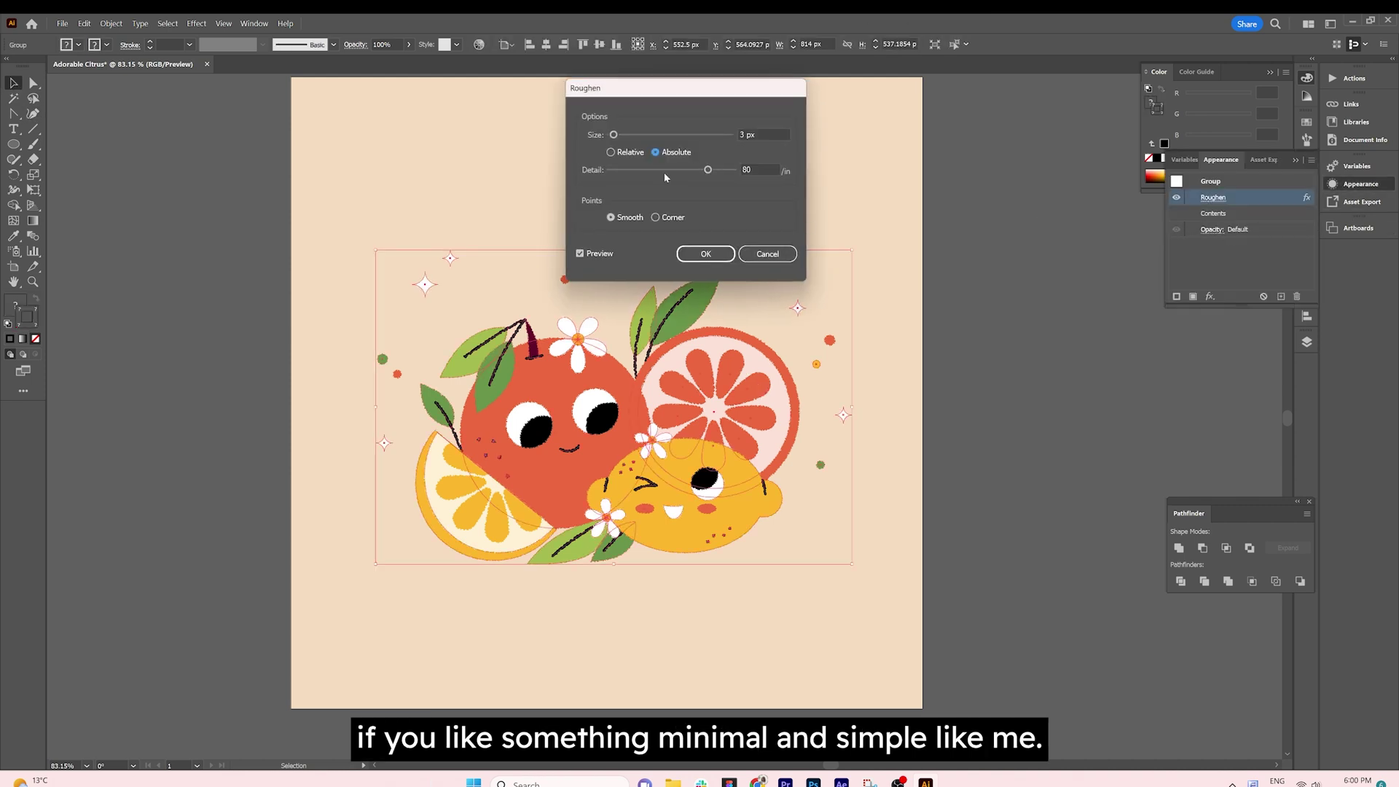
left_click(705, 253)
left_click(1014, 285)
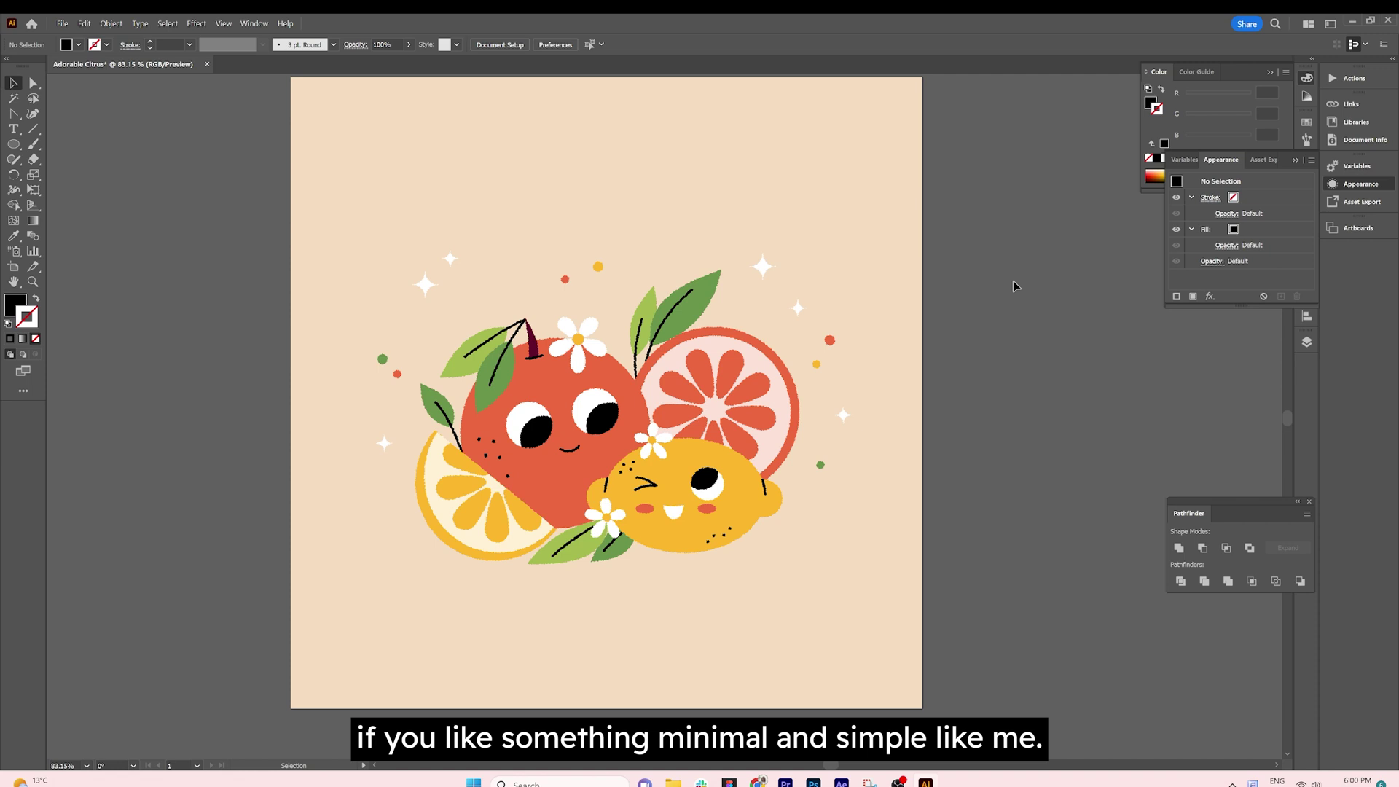